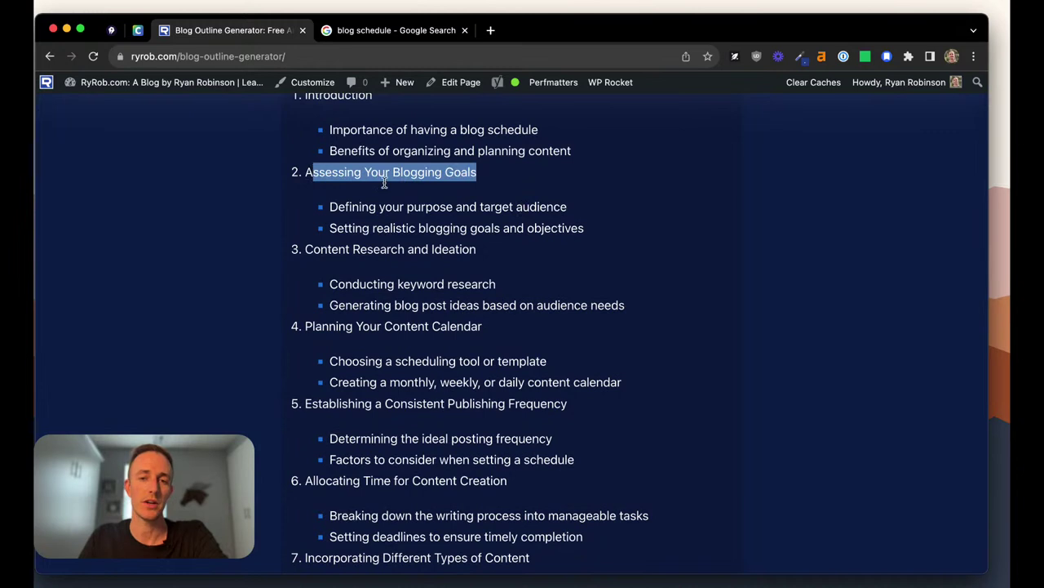
# Review the sections and bullet points of the generated blog schedule outline through to its conclusion.
pyautogui.click(391, 208)
pyautogui.scroll(-1, 364, 200)
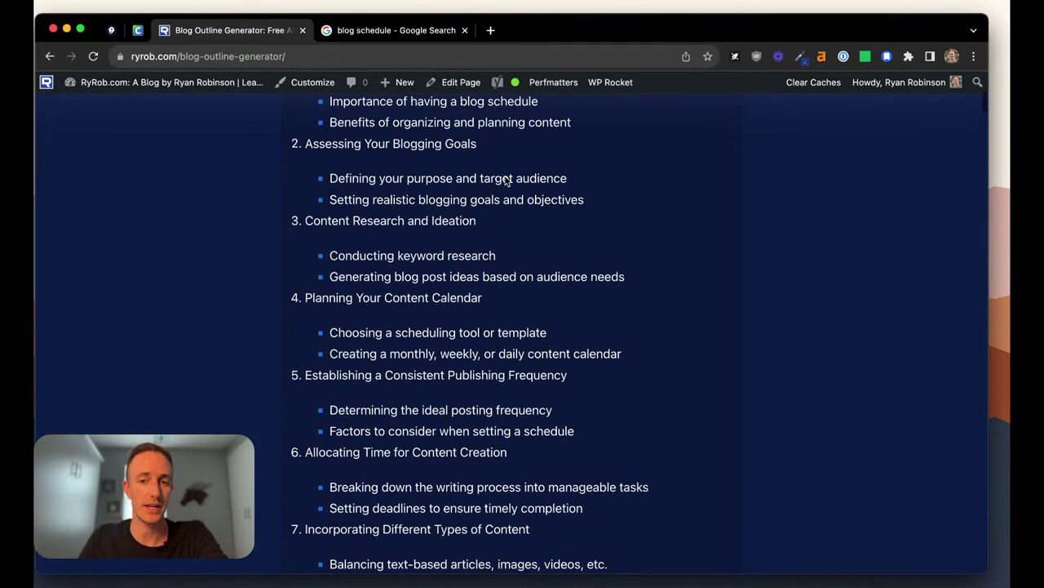
pyautogui.moveTo(480, 178); pyautogui.dragTo(574, 178)
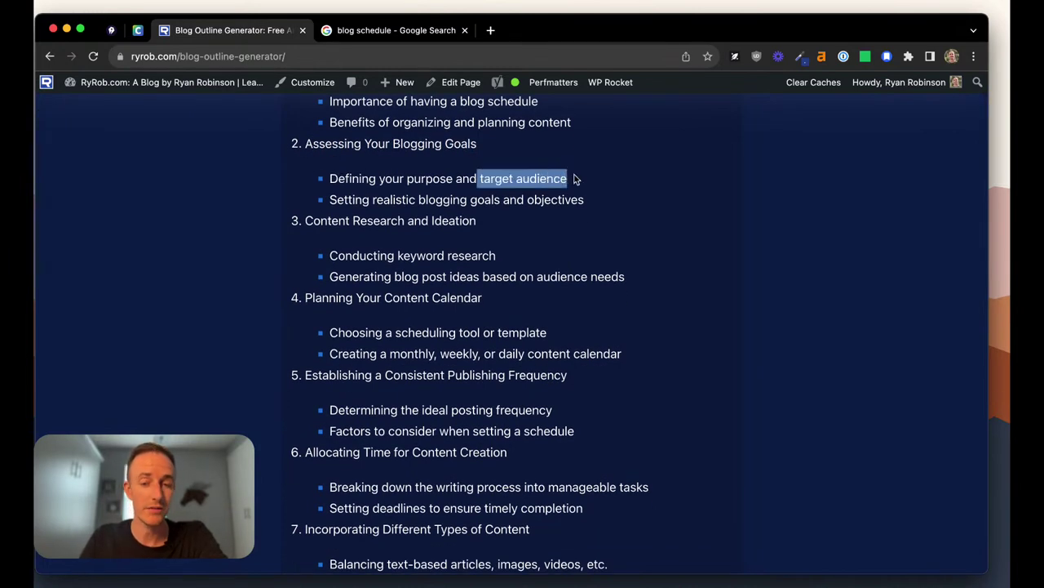
pyautogui.click(473, 200)
pyautogui.scroll(-1, 473, 200)
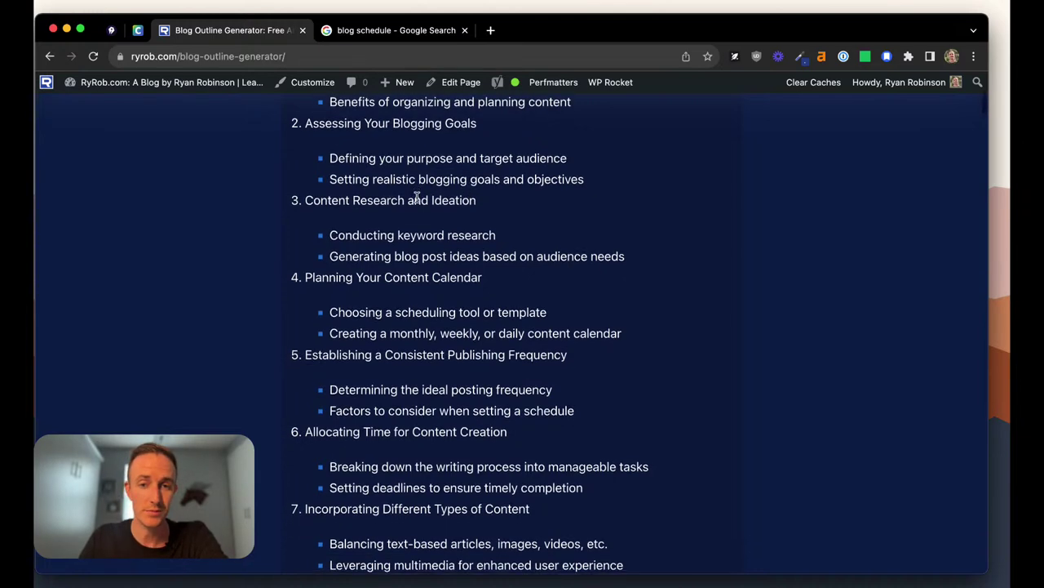
pyautogui.scroll(-3, 417, 198)
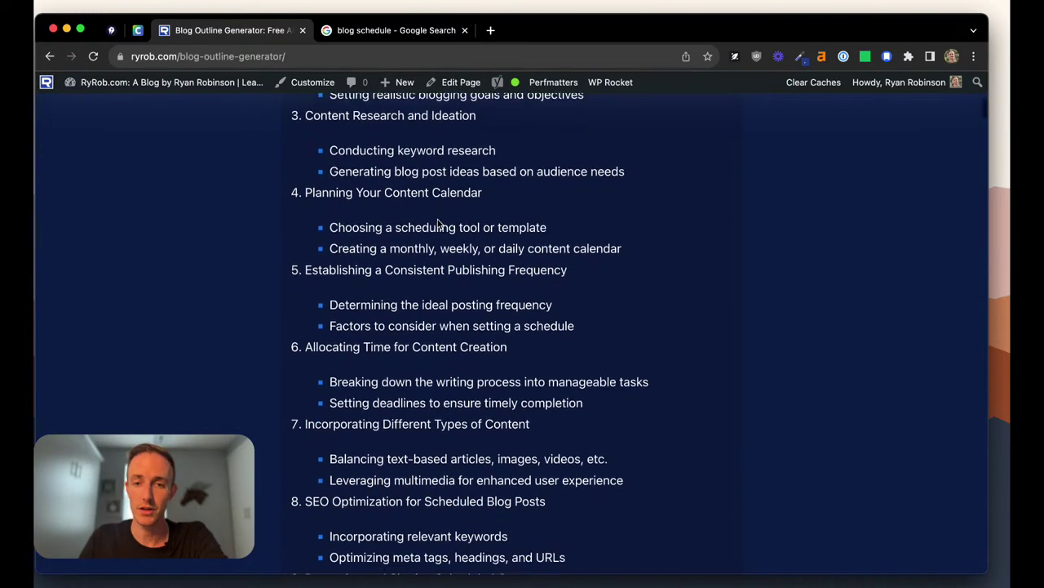
pyautogui.scroll(-2, 503, 224)
pyautogui.scroll(-2, 526, 221)
pyautogui.scroll(-1, 526, 222)
pyautogui.scroll(-2, 527, 222)
pyautogui.scroll(-2, 526, 220)
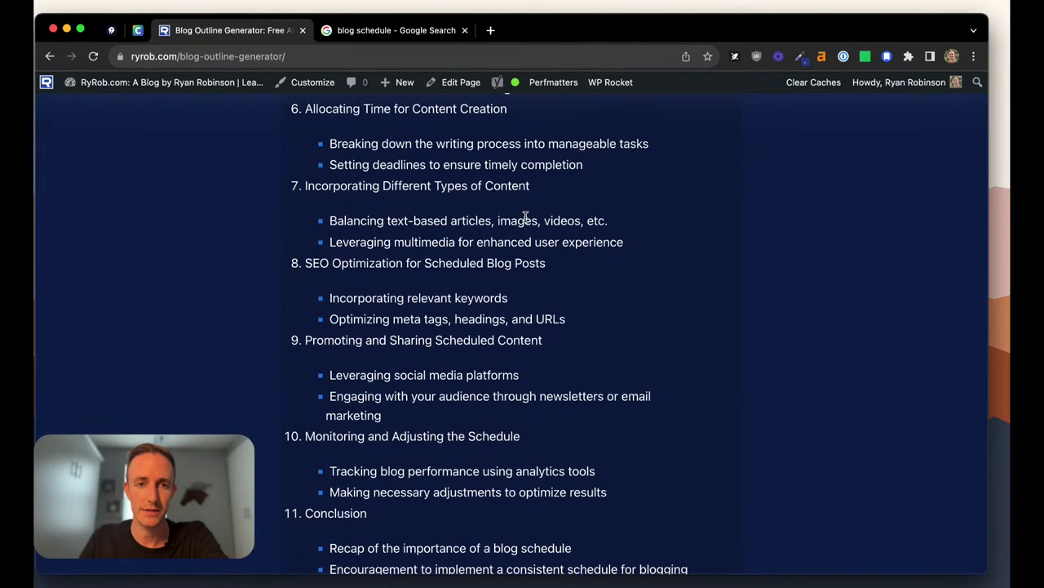
pyautogui.scroll(-5, 526, 216)
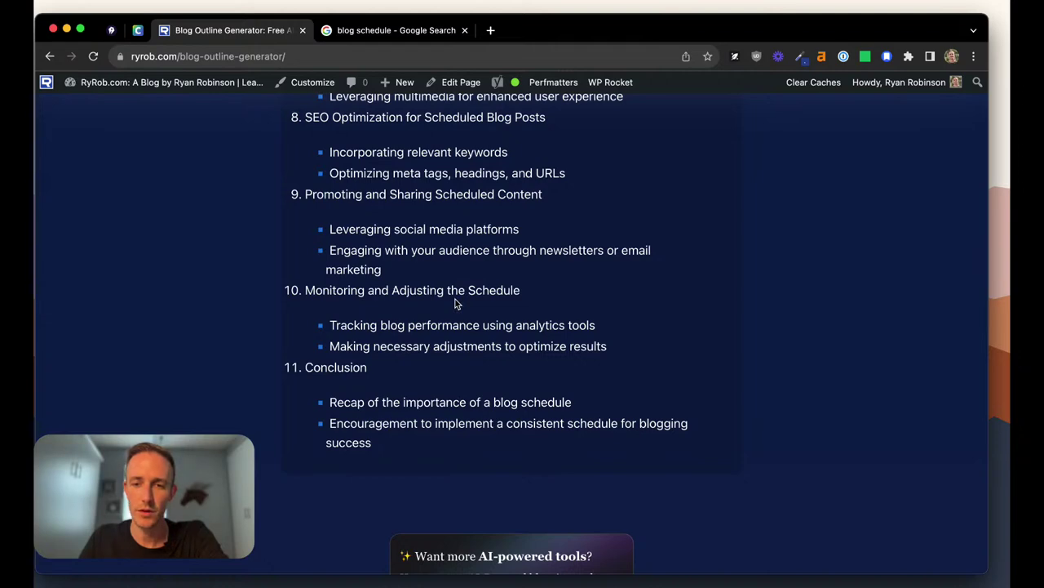
# Copy the complete generated outline for "How to Create a Blog Schedule".
pyautogui.scroll(15, 455, 304)
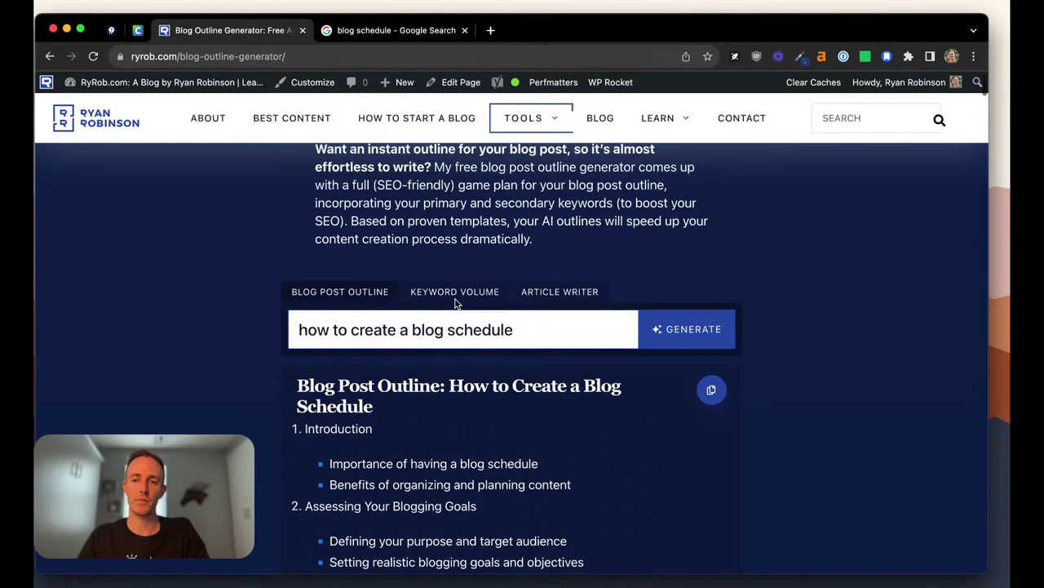
pyautogui.scroll(-5, 455, 303)
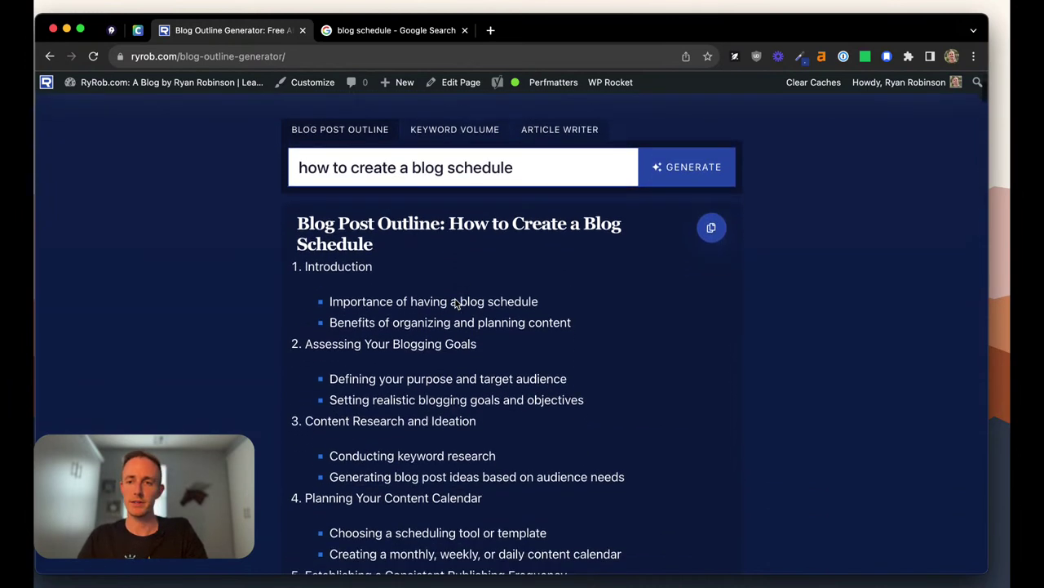
pyautogui.click(715, 231)
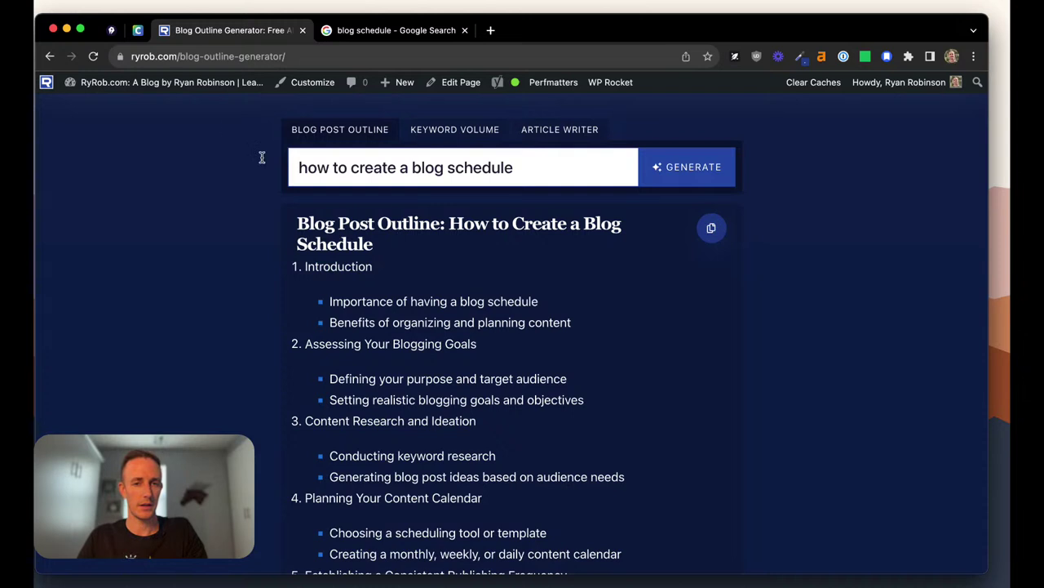
# Create a new post from the site's WordPress dashboard and paste the copied outline into its body.
pyautogui.moveTo(53, 88)
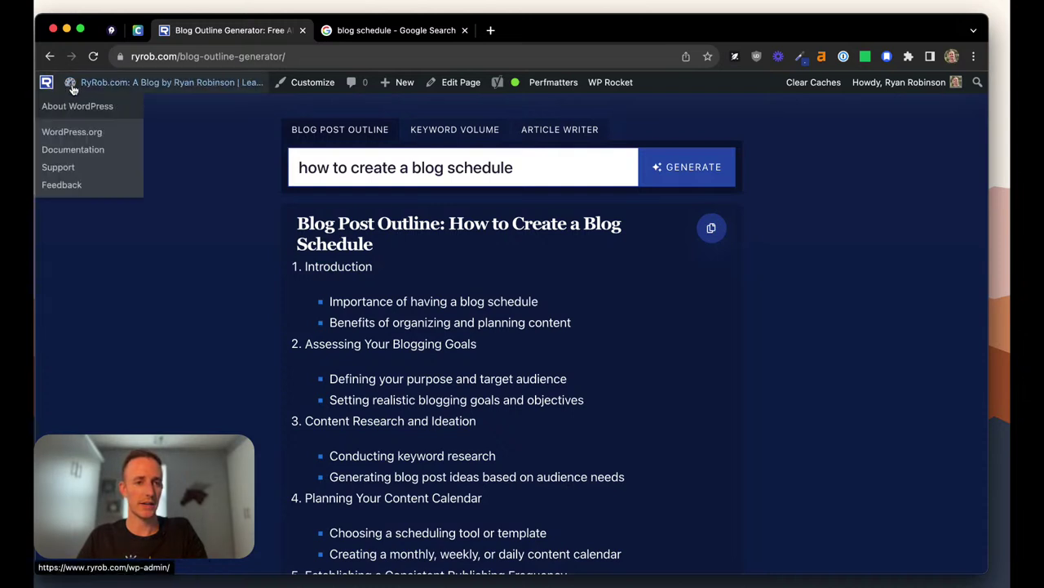
pyautogui.click(98, 109)
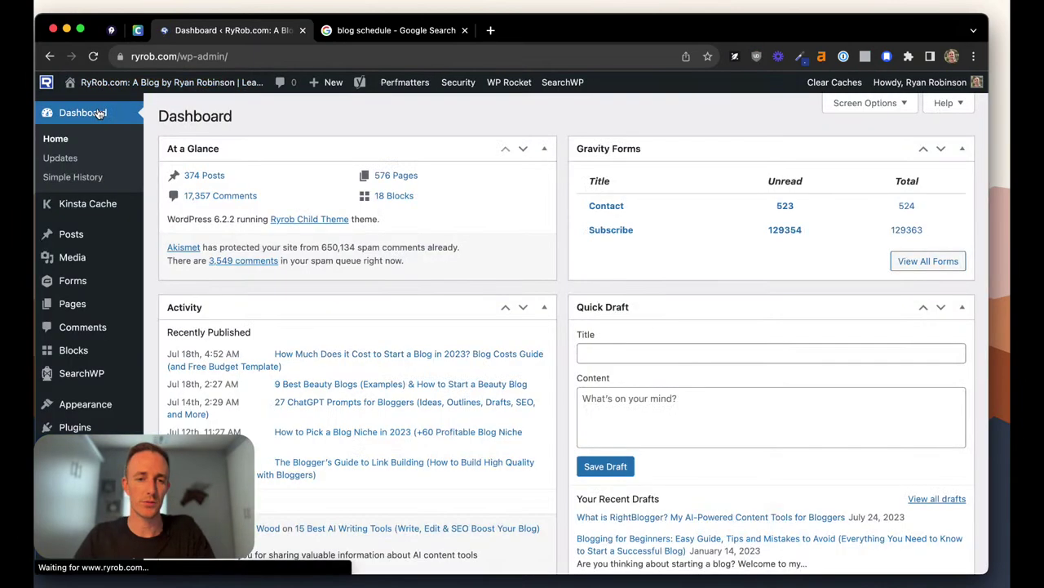
pyautogui.moveTo(78, 235)
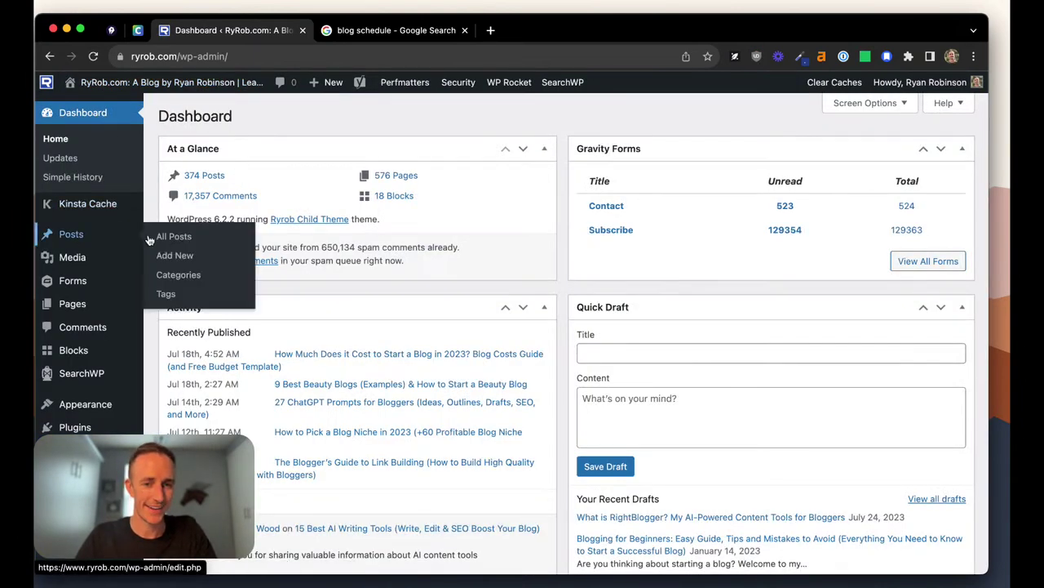
pyautogui.click(181, 258)
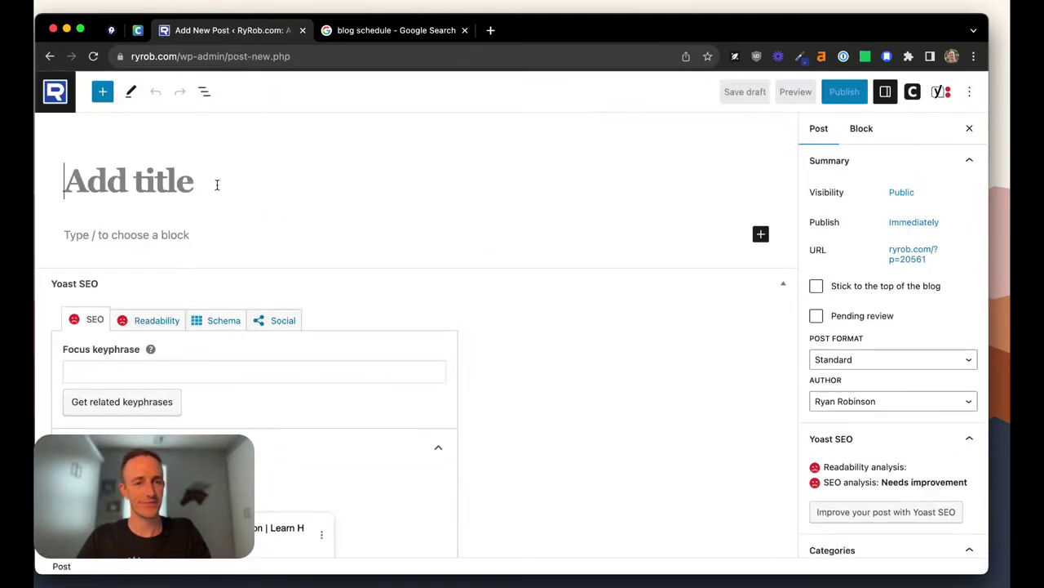
pyautogui.click(151, 235)
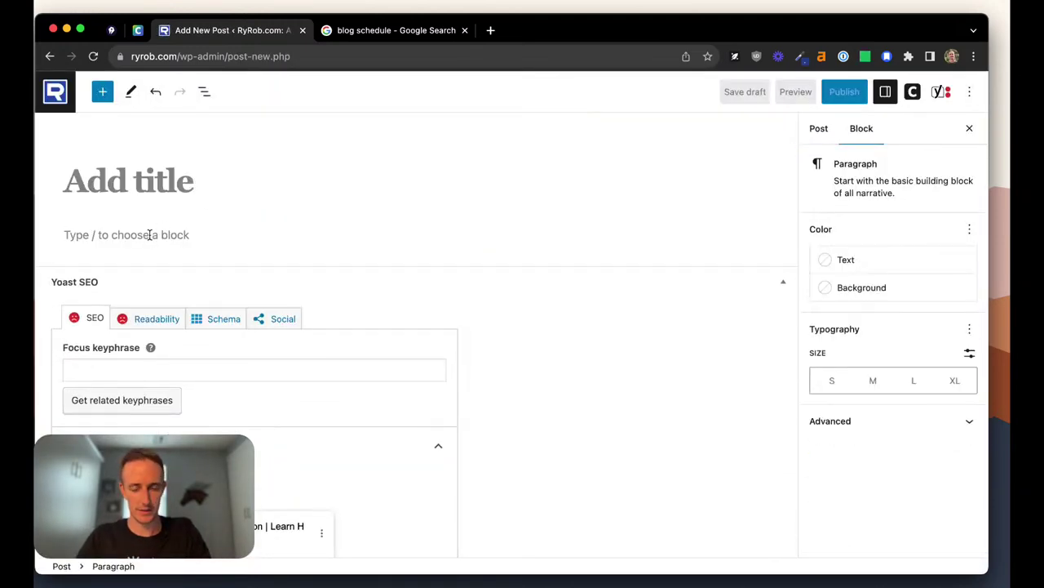
pyautogui.press('super+v')
# Remove the "Blog Post Outline:" prefix from the first line of the post body.
pyautogui.scroll(15, 200, 237)
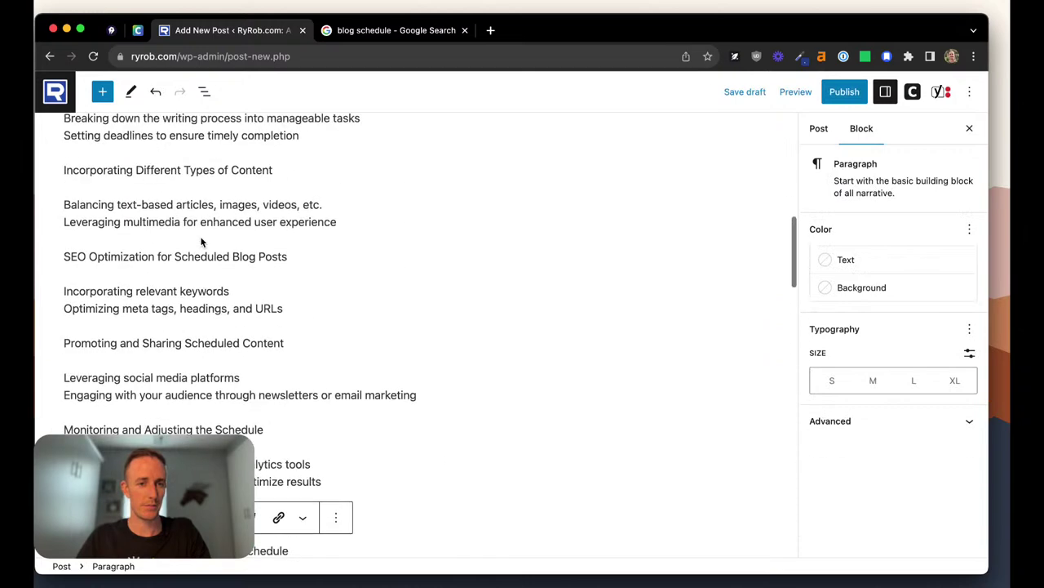
pyautogui.scroll(5, 200, 236)
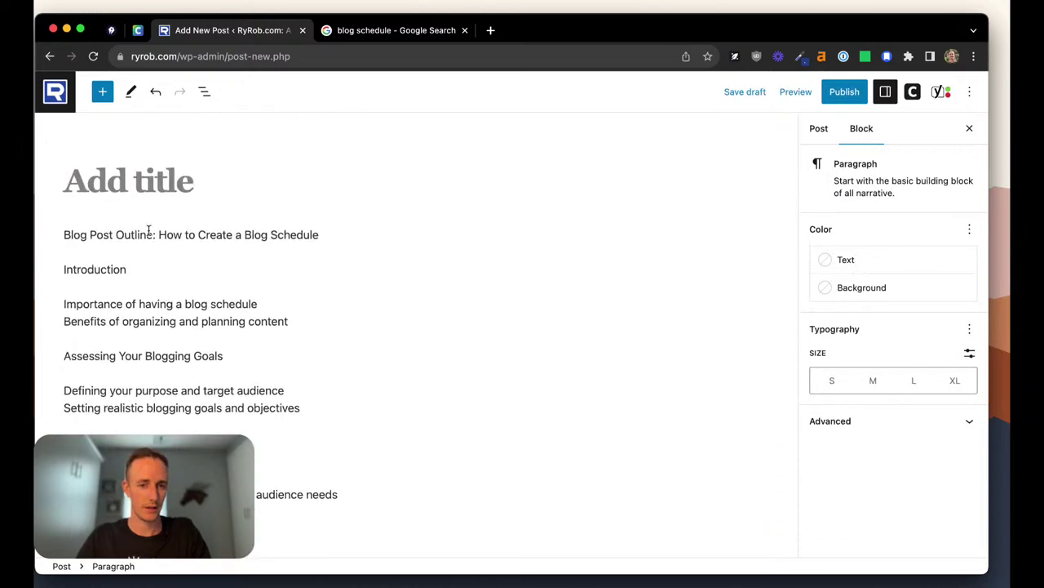
pyautogui.moveTo(157, 234); pyautogui.dragTo(66, 236)
pyautogui.press('BackSpace')
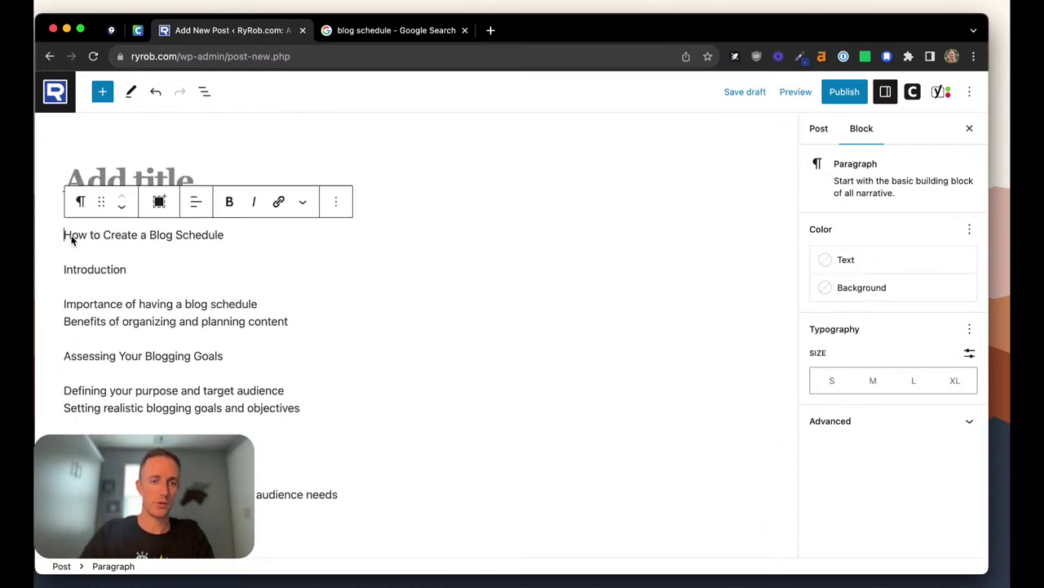
# Move the line "How to Create a Blog Schedule" from the body into the post title.
pyautogui.tripleClick(80, 234)
pyautogui.press('cmd+x')
pyautogui.click(153, 183)
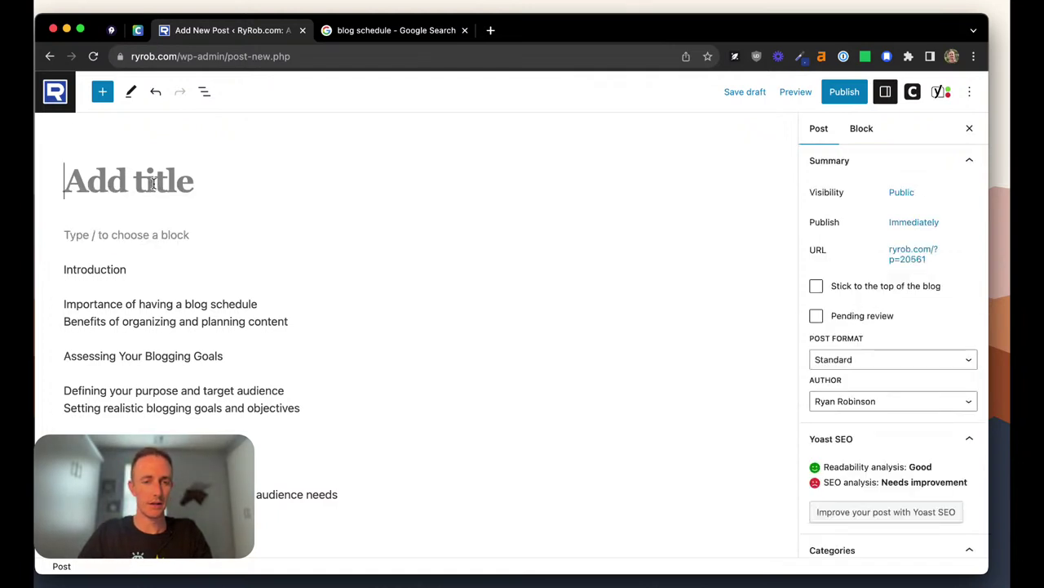
pyautogui.press('super+v')
pyautogui.click(133, 236)
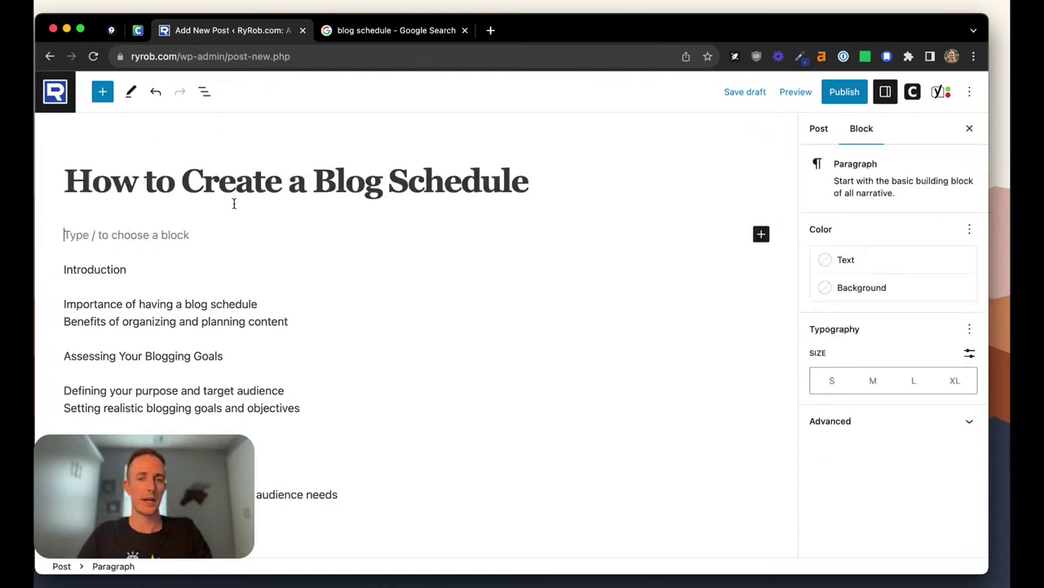
# Open ryrob.com/tools in a new browser tab, leaving the post draft open.
pyautogui.click(552, 180)
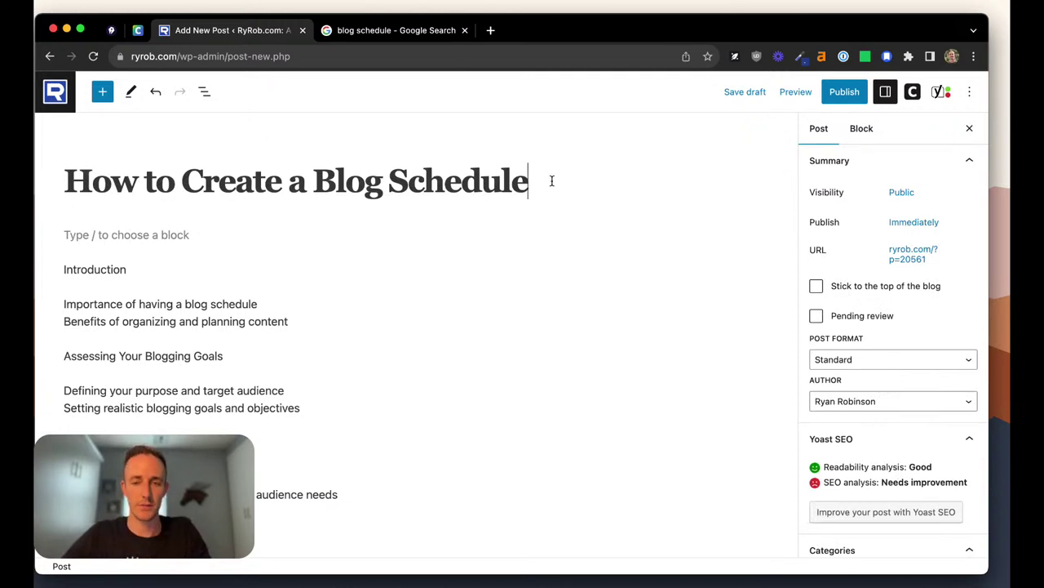
pyautogui.tripleClick(388, 182)
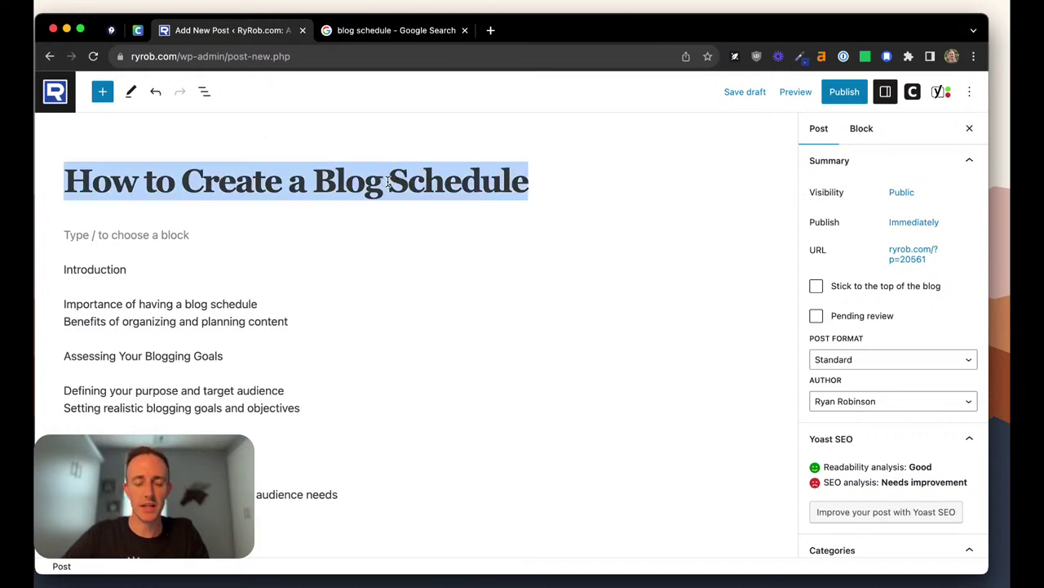
pyautogui.press('super+t')
pyautogui.write('ryrob.comtoo')
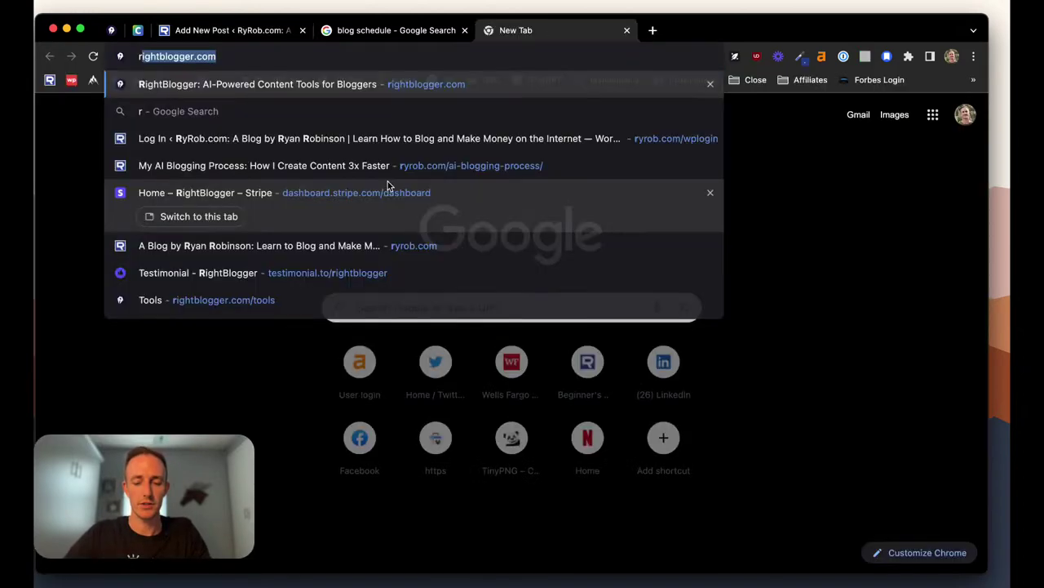
pyautogui.press('BackSpace')
pyautogui.press('BackSpace')
pyautogui.press('BackSpace')
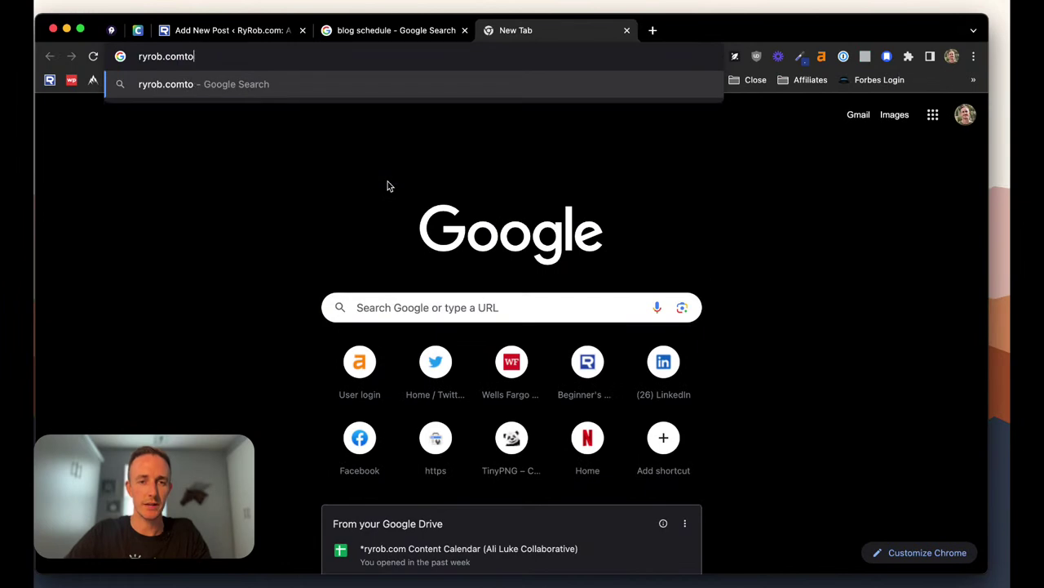
pyautogui.write('/tools')
pyautogui.press('Return')
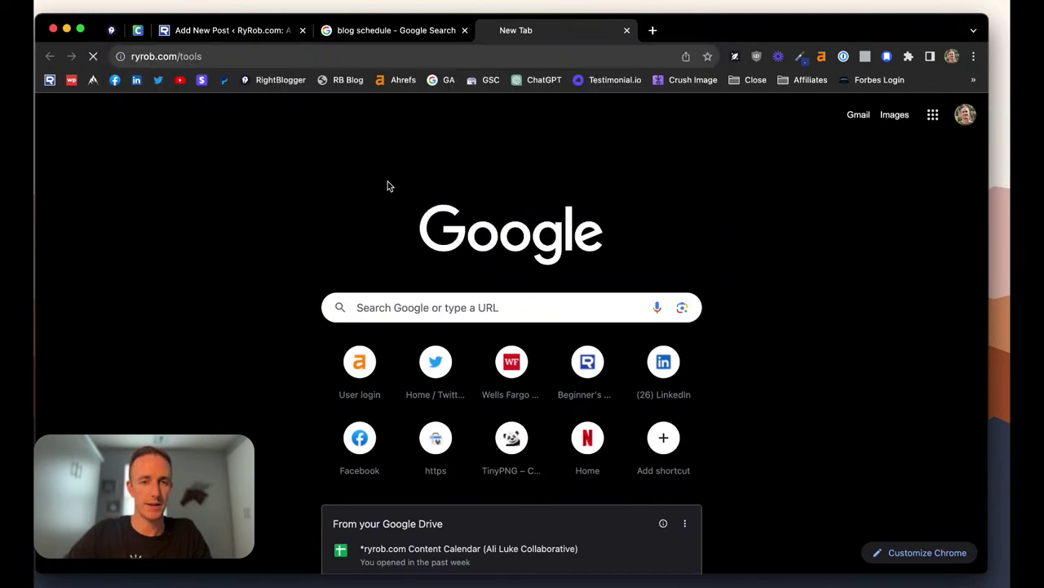
# Generate blog title ideas for "how to create a blog schedule" with the Title Generator tool.
pyautogui.scroll(-5, 421, 303)
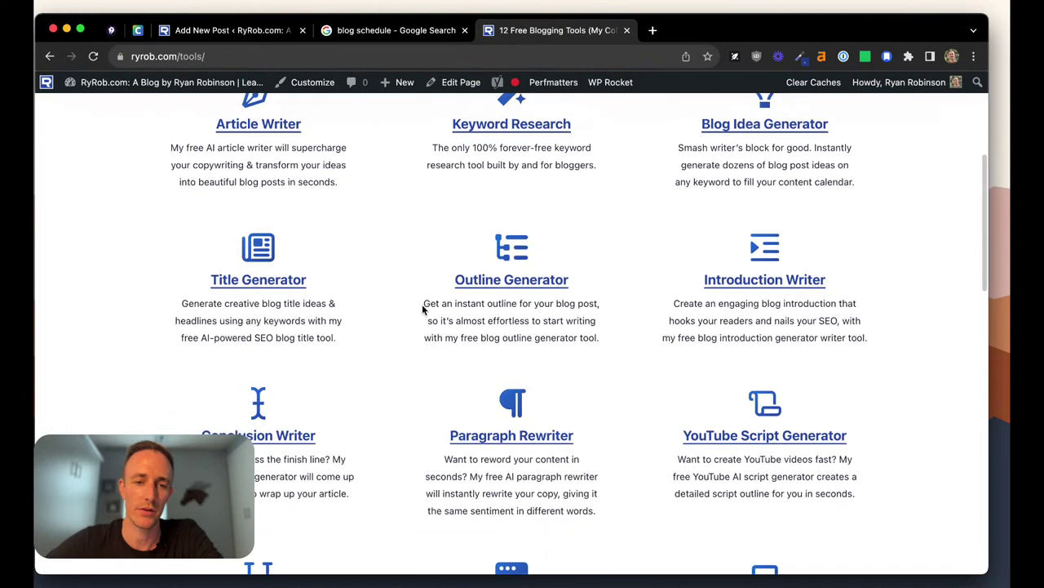
pyautogui.click(260, 284)
pyautogui.click(401, 389)
pyautogui.write('how ')
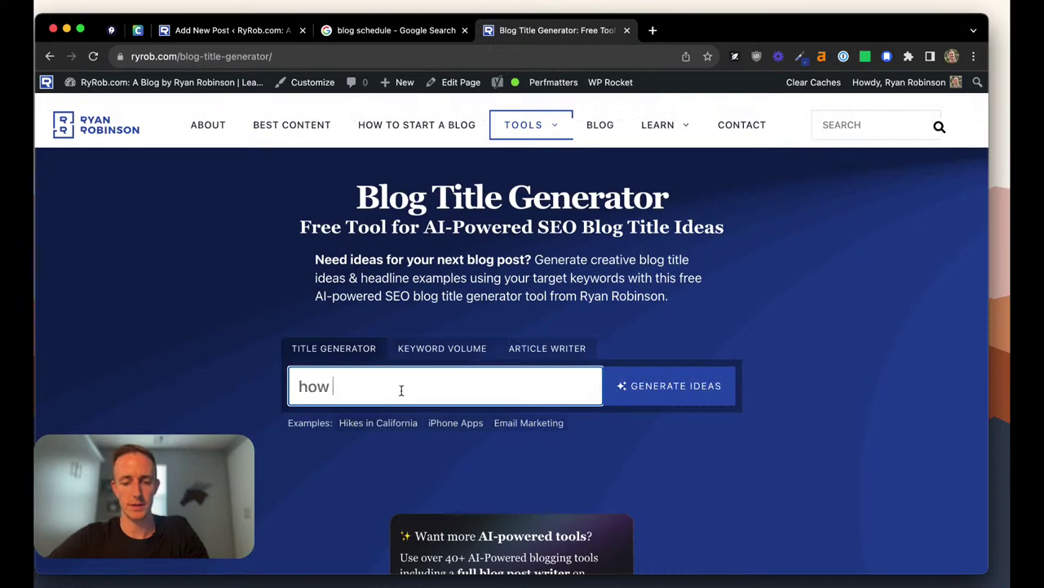
pyautogui.write('to create a blog sched')
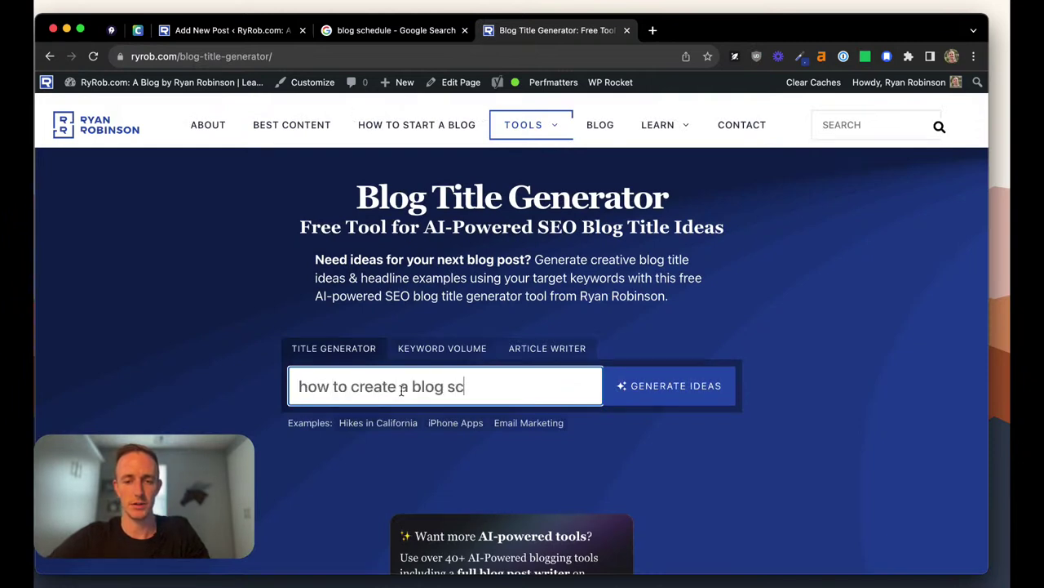
pyautogui.write('lee')
pyautogui.click(635, 395)
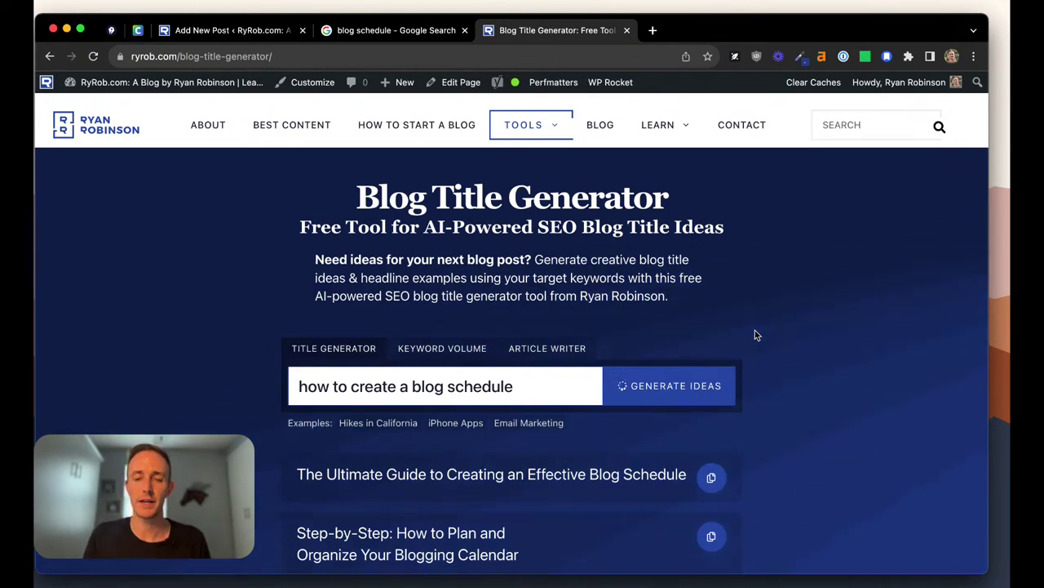
# Look through the full list of generated blog title ideas.
pyautogui.scroll(-2, 755, 335)
pyautogui.scroll(-3, 755, 335)
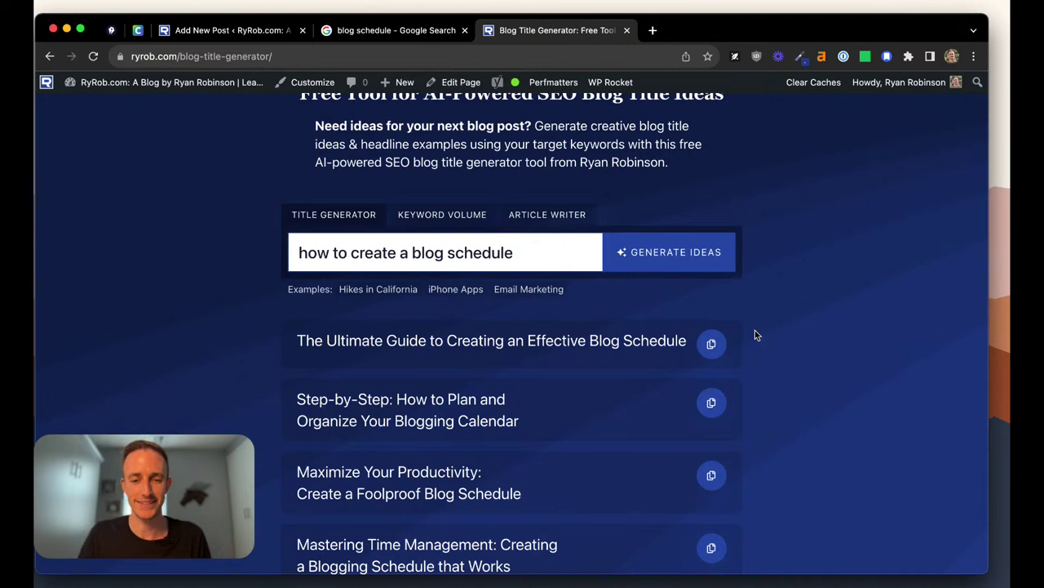
pyautogui.scroll(-3, 755, 335)
pyautogui.scroll(-3, 755, 335)
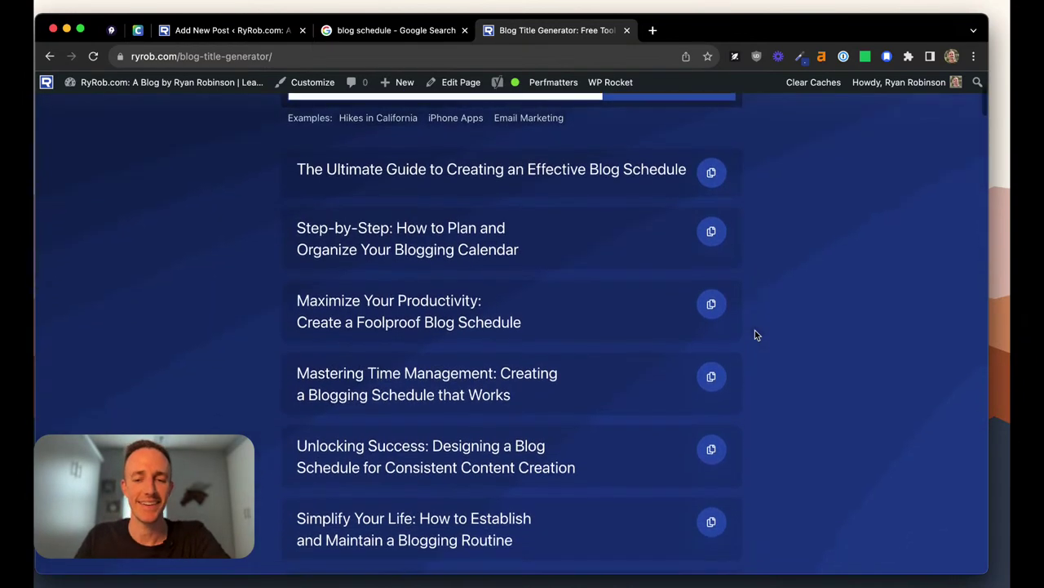
pyautogui.scroll(-4, 755, 335)
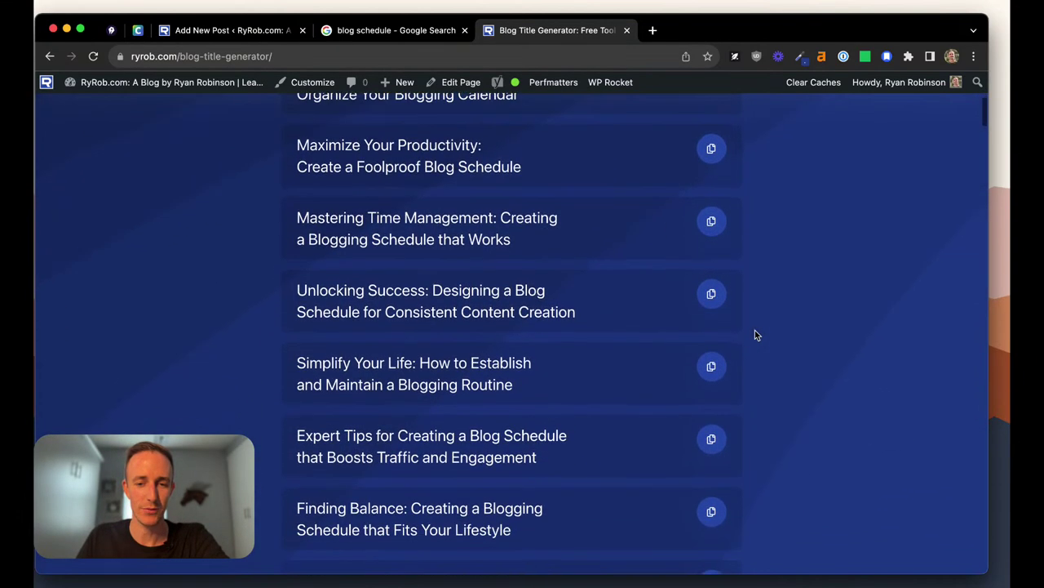
pyautogui.scroll(-1, 754, 334)
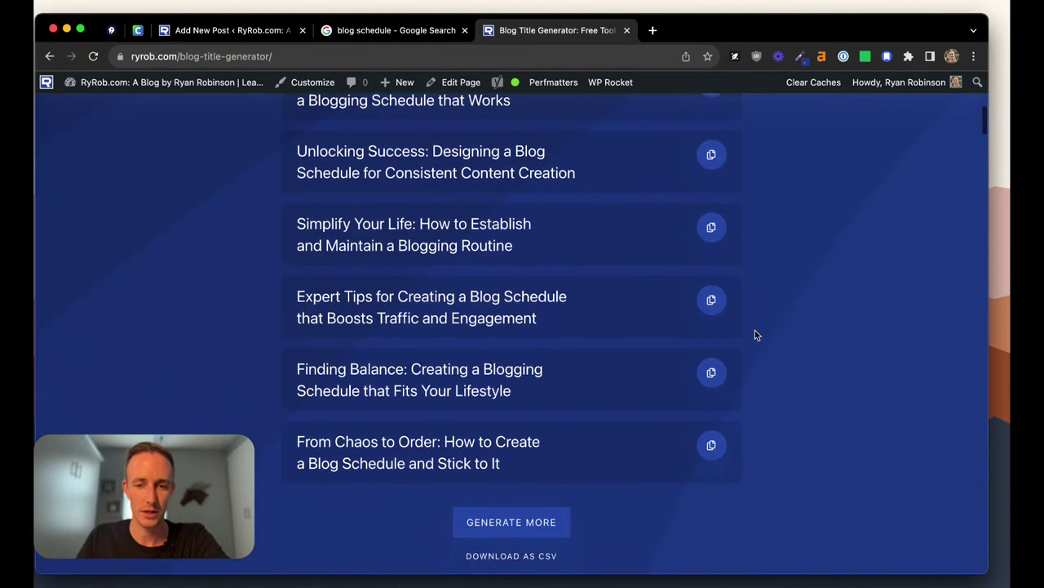
# Copy the title idea "Step-by-Step: How to Plan and Organize Your Blogging Calendar" and highlight its key words "Step-by-Step", "Plan" and "Organize".
pyautogui.scroll(10, 447, 461)
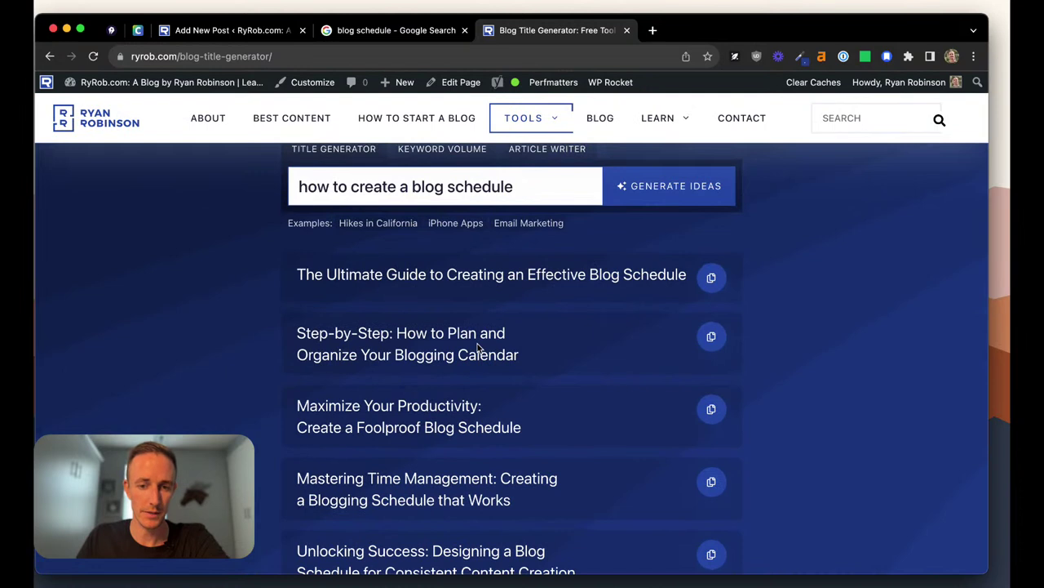
pyautogui.click(712, 341)
pyautogui.moveTo(391, 335); pyautogui.dragTo(295, 336)
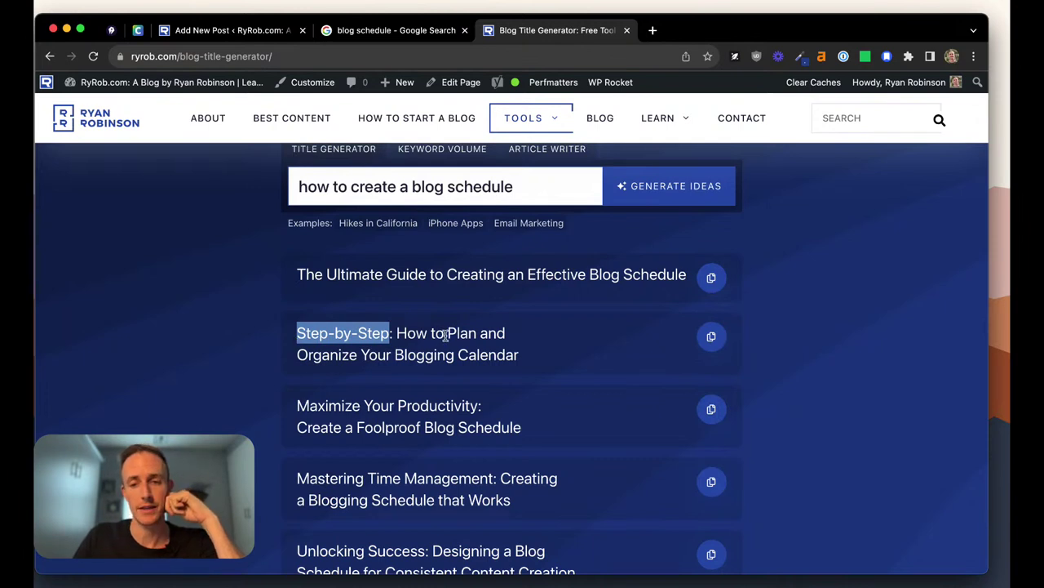
pyautogui.moveTo(445, 336); pyautogui.dragTo(478, 337)
pyautogui.doubleClick(308, 354)
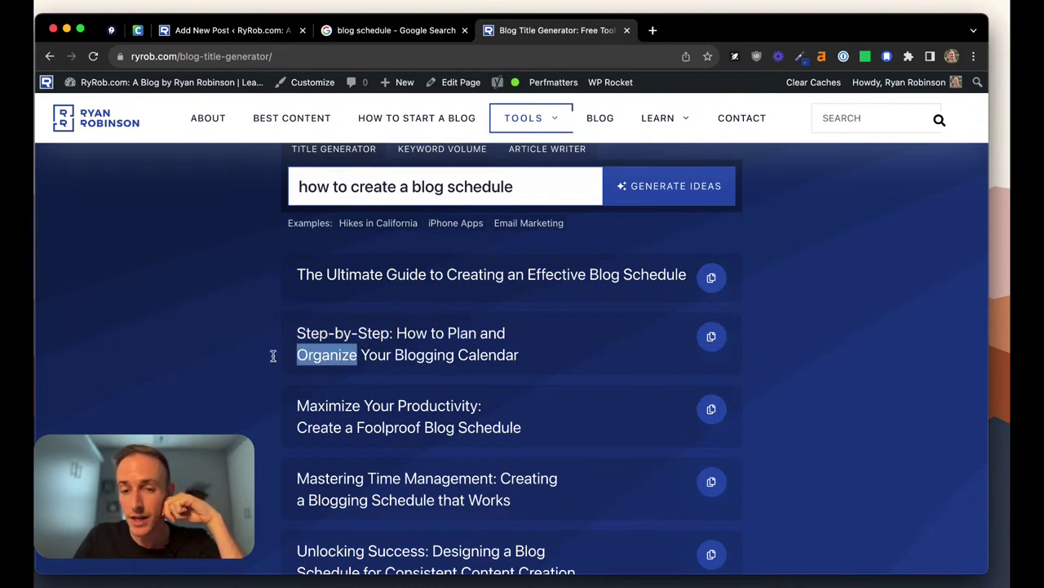
# Copy the title idea "Step-by-Step: How to Plan and Organize Your Blogging Calendar" and paste it into the empty paragraph under the post draft's title.
pyautogui.click(443, 339)
pyautogui.moveTo(520, 367); pyautogui.dragTo(457, 368)
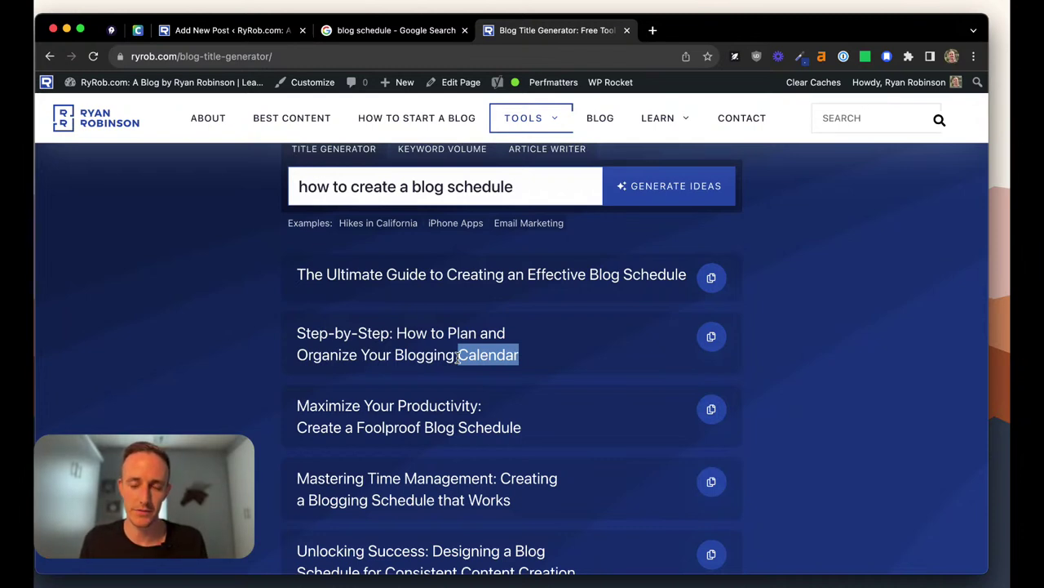
pyautogui.click(477, 356)
pyautogui.click(709, 337)
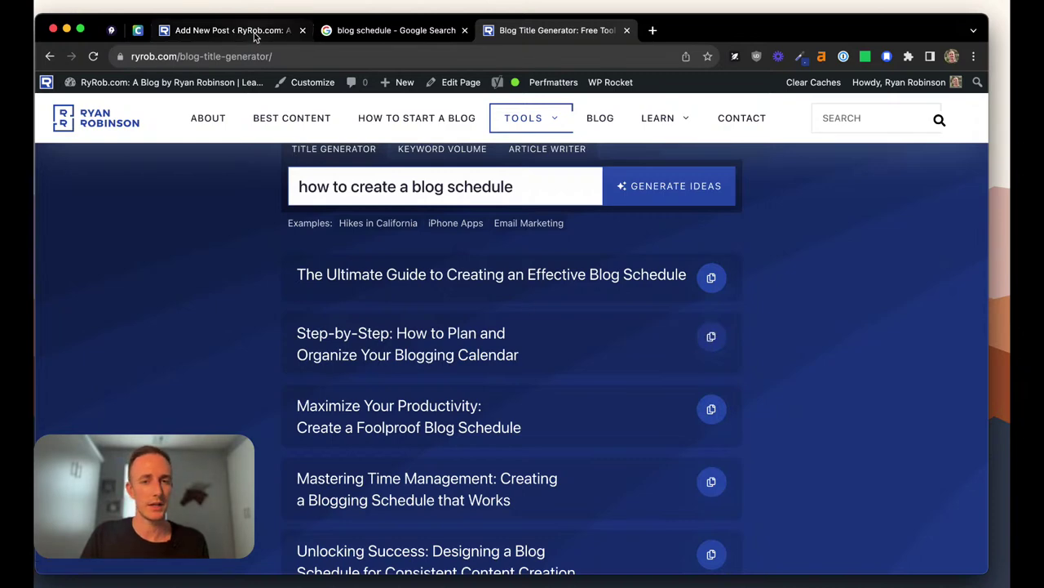
pyautogui.click(253, 32)
pyautogui.click(65, 235)
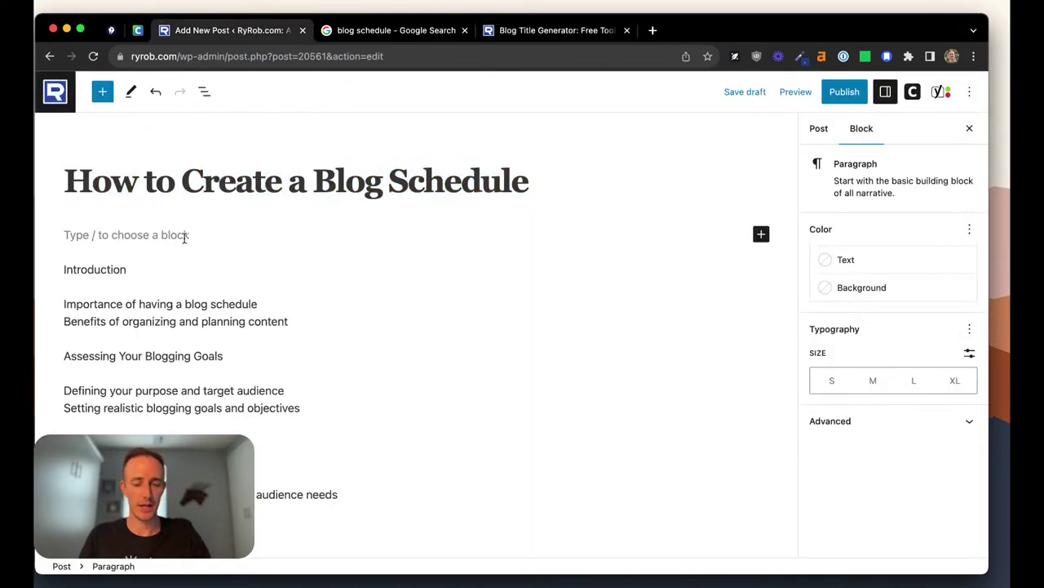
pyautogui.rightClick(142, 234)
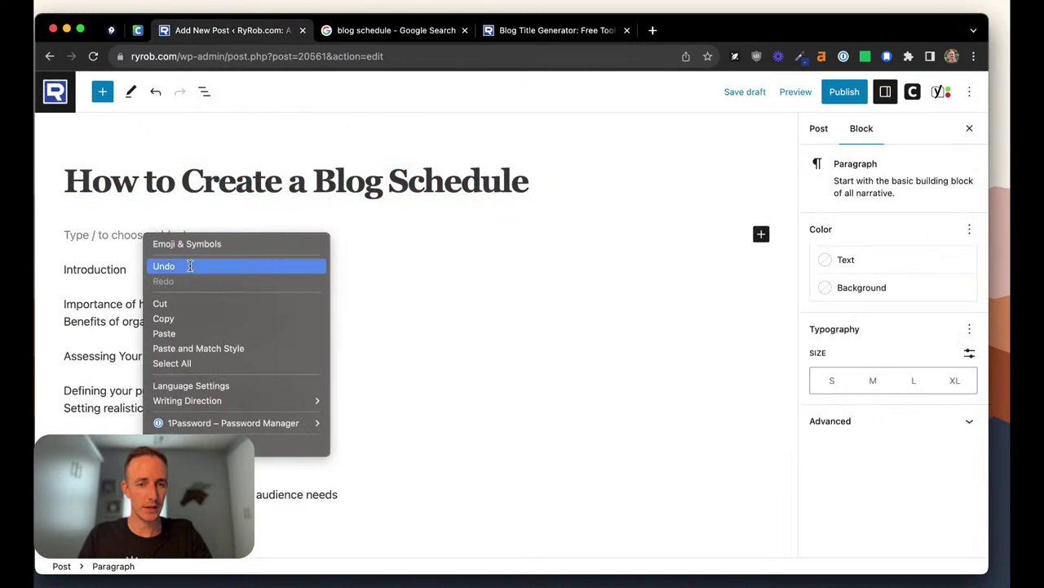
pyautogui.click(204, 335)
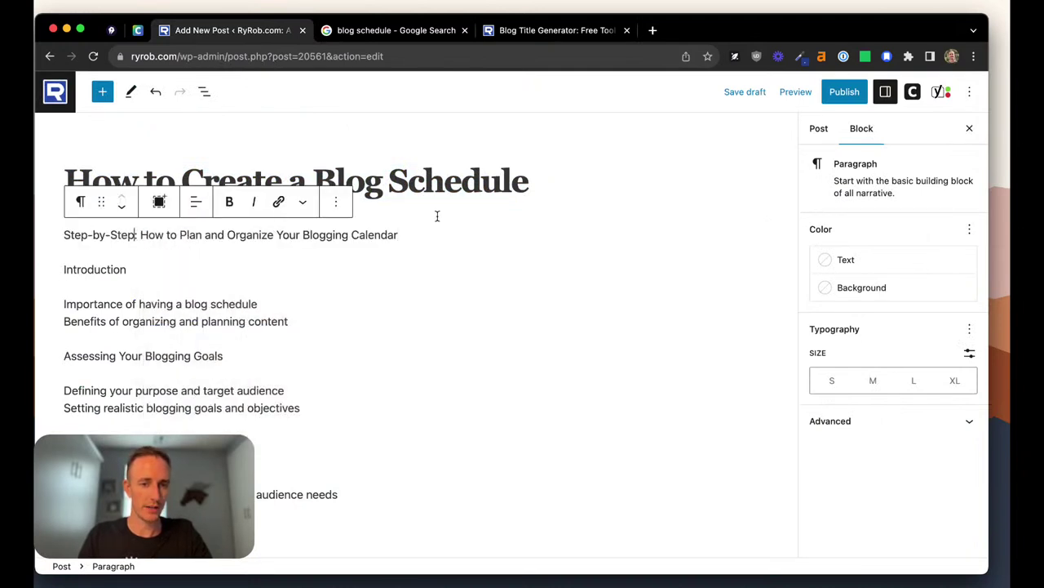
# Extend the post title after "How to Create a Blog Schedule" with "(Free Blog Calendar Template): Step-by-Step Guide".
pyautogui.click(476, 177)
pyautogui.click(584, 182)
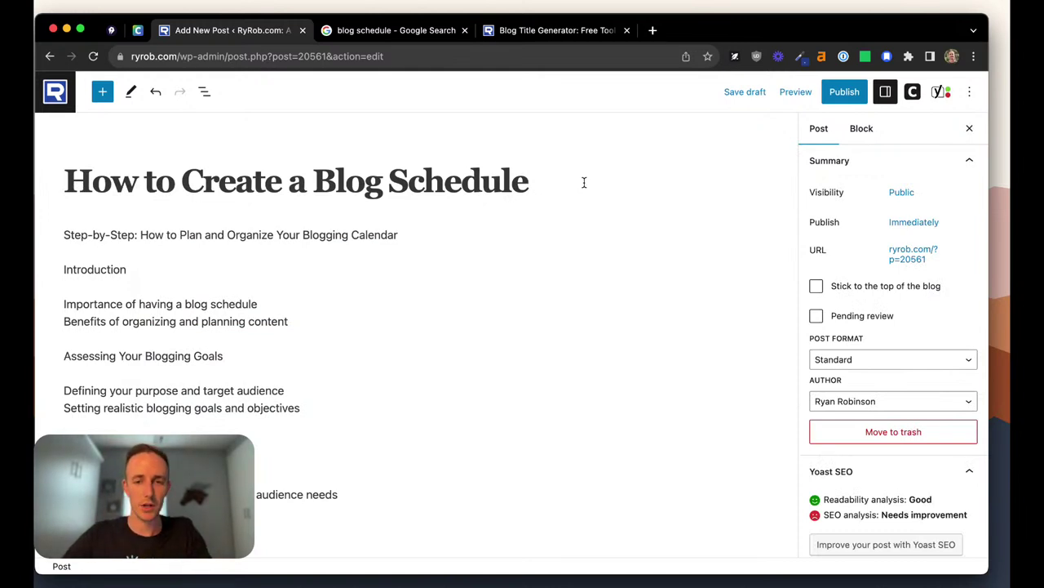
pyautogui.write('(Free Blog Calendar Template')
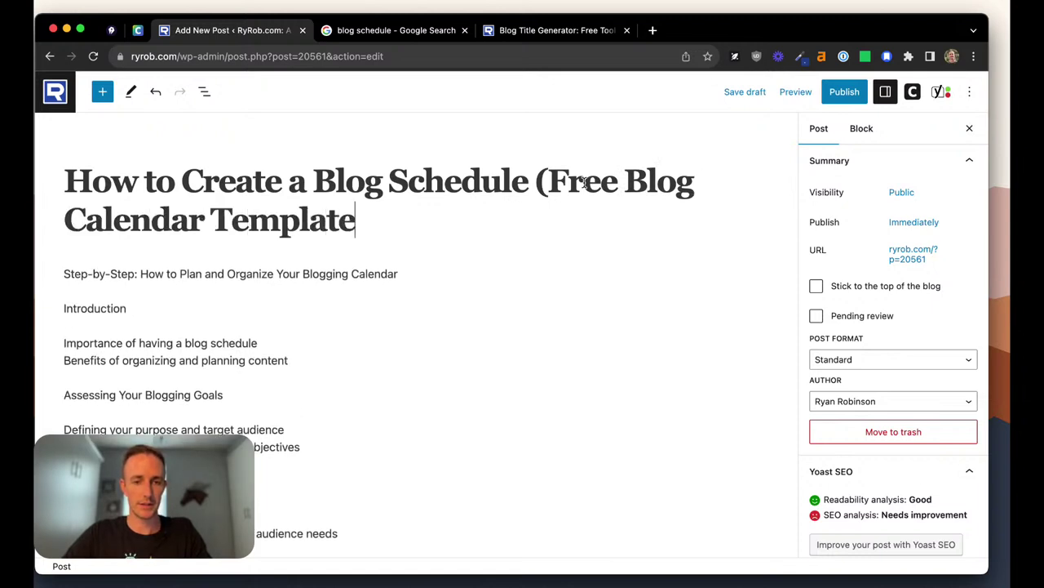
pyautogui.write(')')
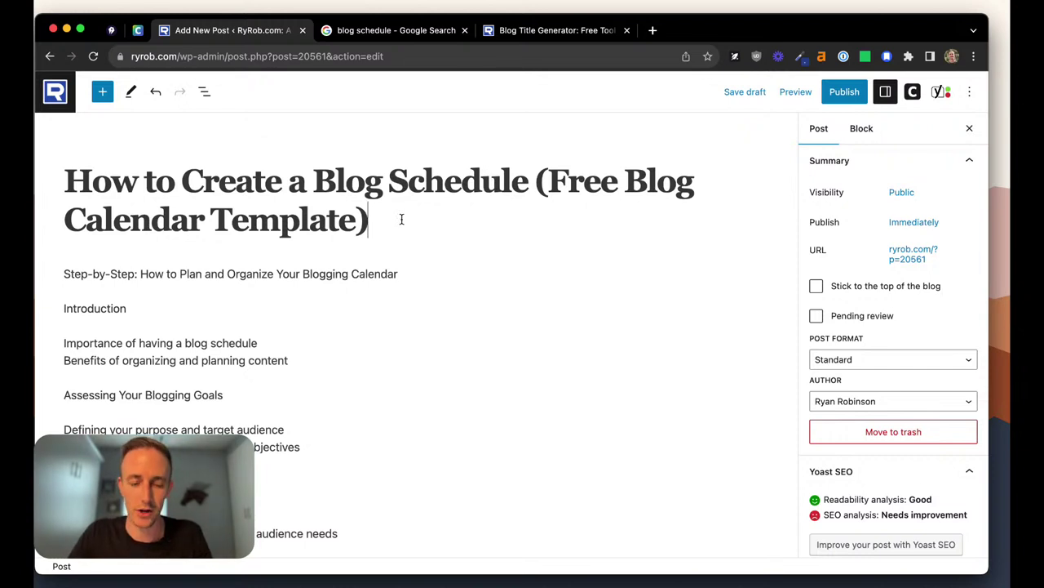
pyautogui.write(': Step-by-Step')
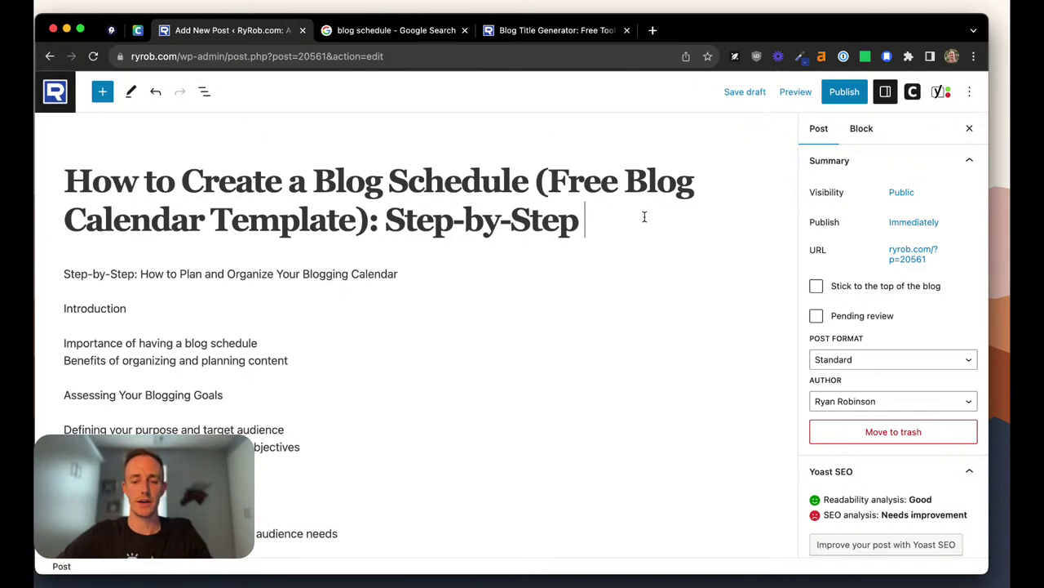
pyautogui.write('Guide')
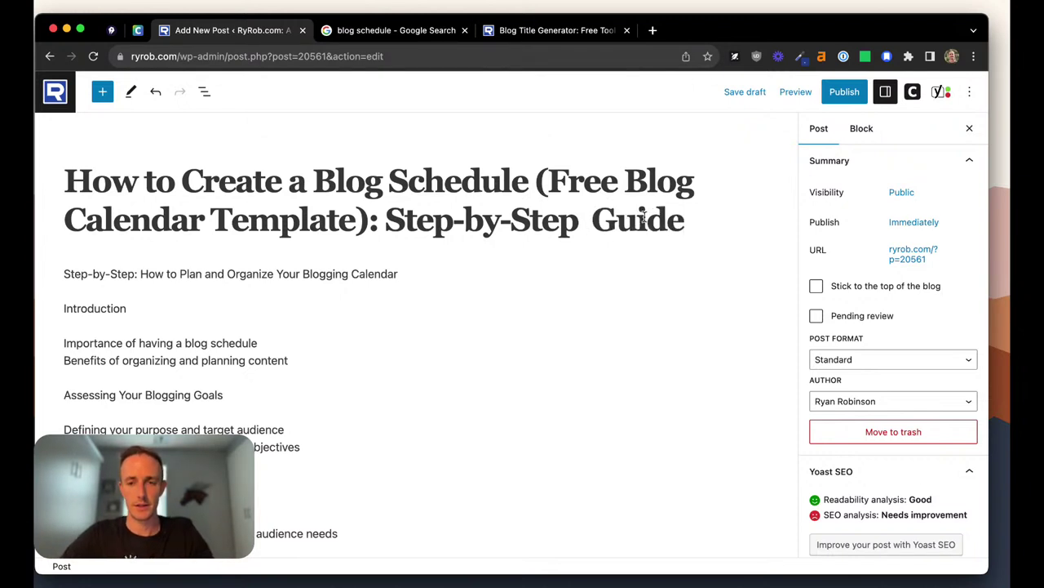
# Insert the word "Planning" before "Guide" in the post title and highlight it.
pyautogui.click(579, 229)
pyautogui.write('Planni')
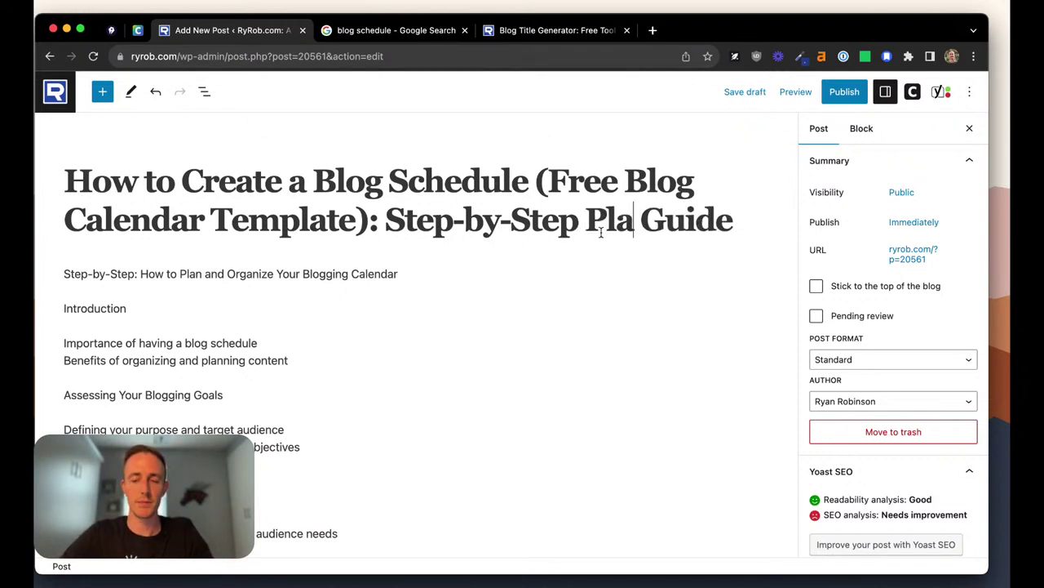
pyautogui.write('ng')
pyautogui.hotkey('shift', 'Left')
pyautogui.hotkey('shift', 'Left')
pyautogui.hotkey('shift', 'Left')
pyautogui.hotkey('shift', 'Left')
pyautogui.hotkey('shift', 'Left')
pyautogui.hotkey('shift', 'Left')
pyautogui.hotkey('shift', 'Left')
pyautogui.hotkey('shift', 'Left')
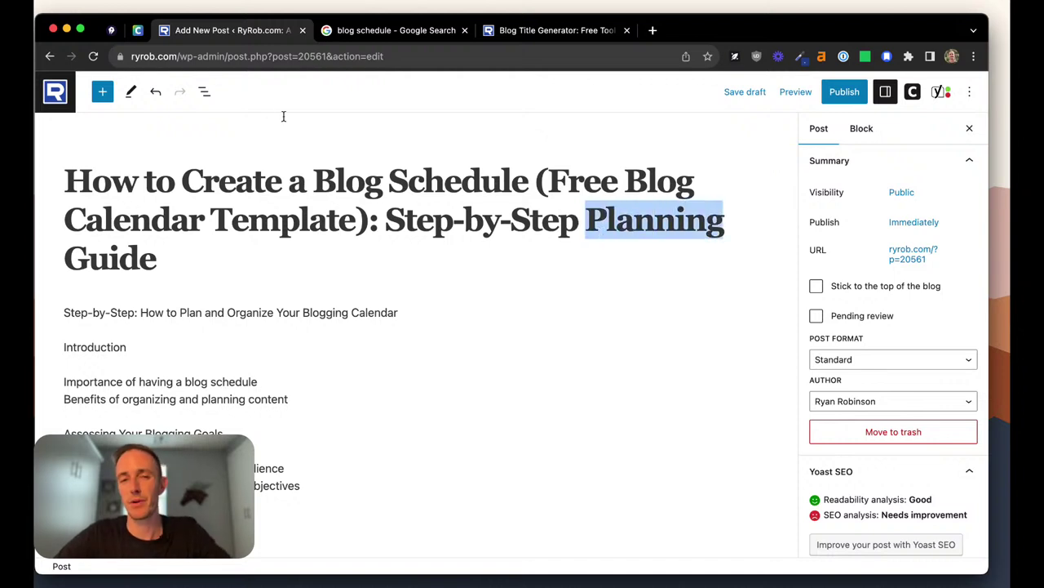
# Review the competing article titles in the Google search results for "blog schedule".
pyautogui.click(393, 34)
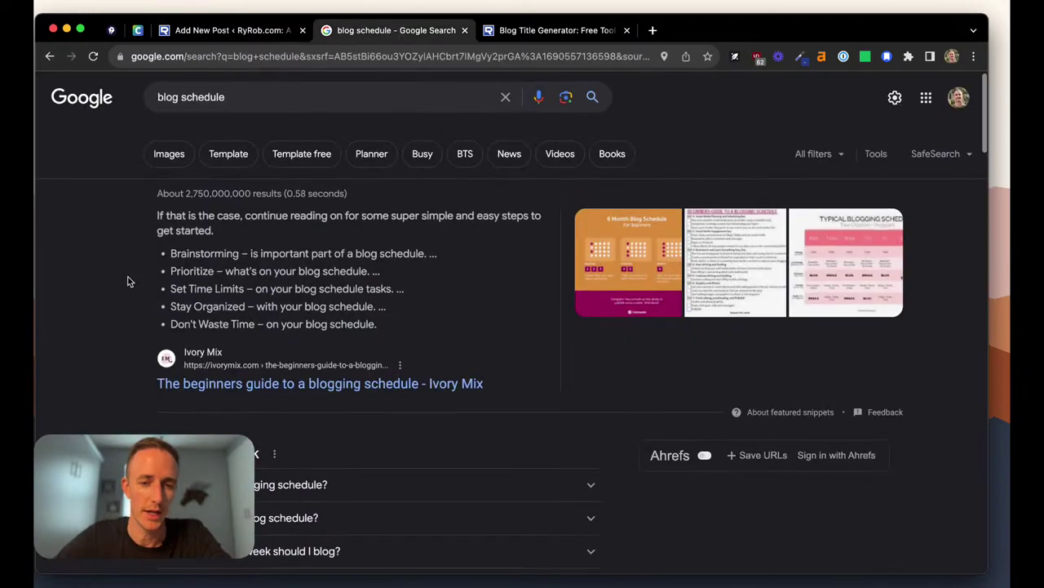
pyautogui.scroll(-5, 128, 282)
pyautogui.scroll(-2, 127, 281)
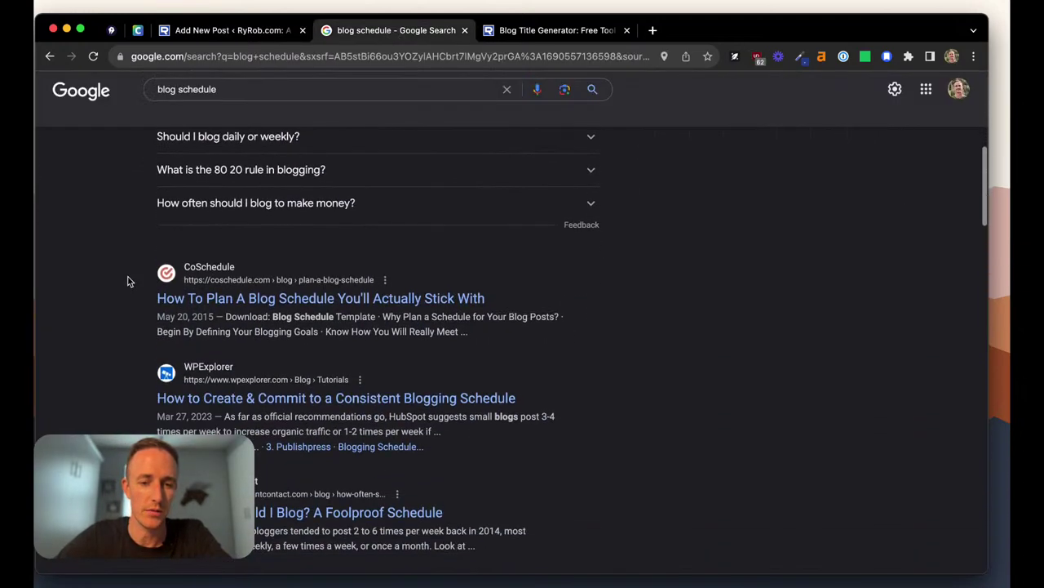
pyautogui.scroll(-1, 128, 277)
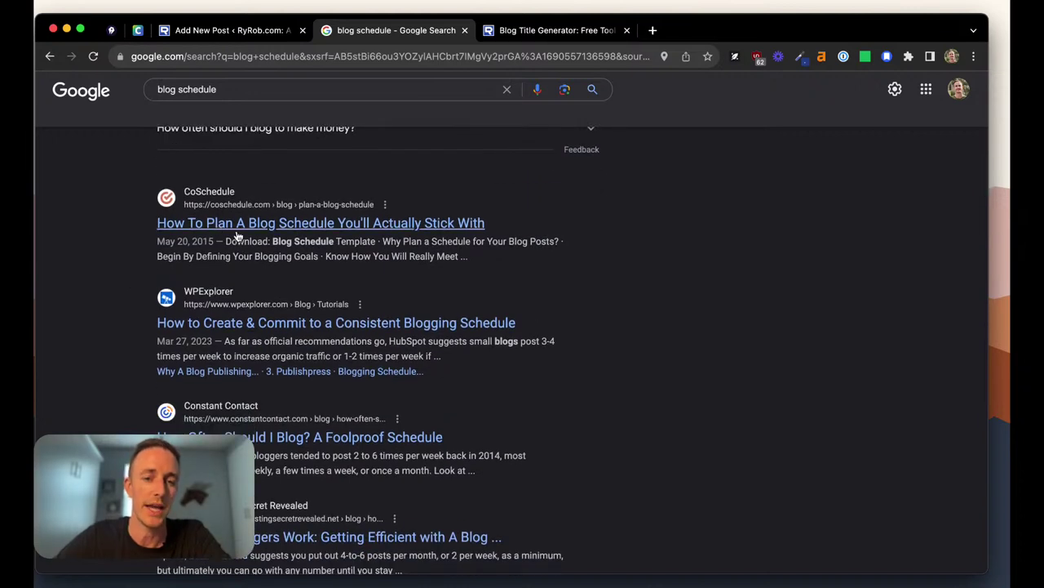
pyautogui.scroll(-2, 108, 251)
pyautogui.scroll(-4, 108, 255)
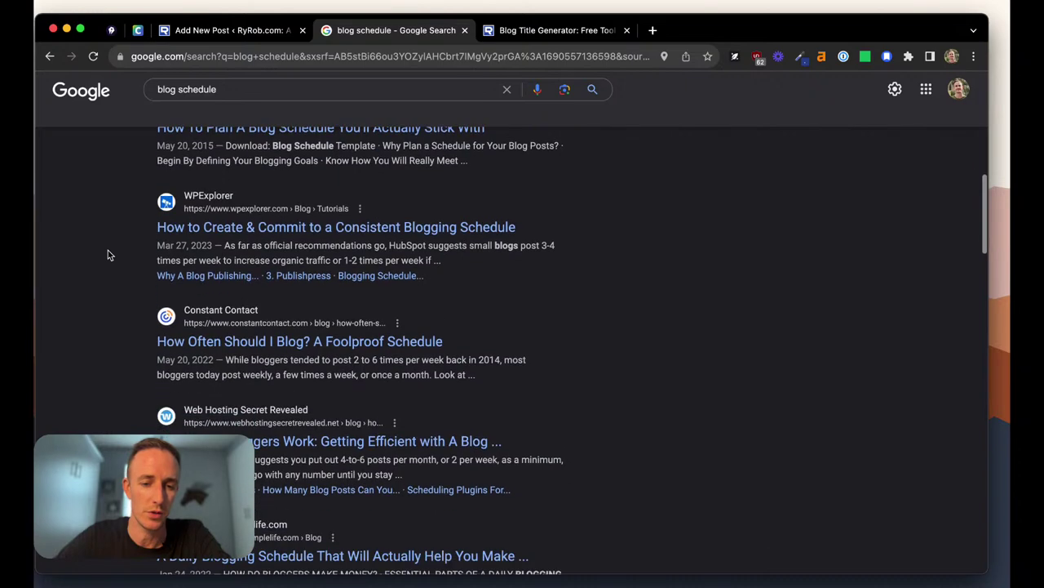
pyautogui.scroll(-3, 108, 255)
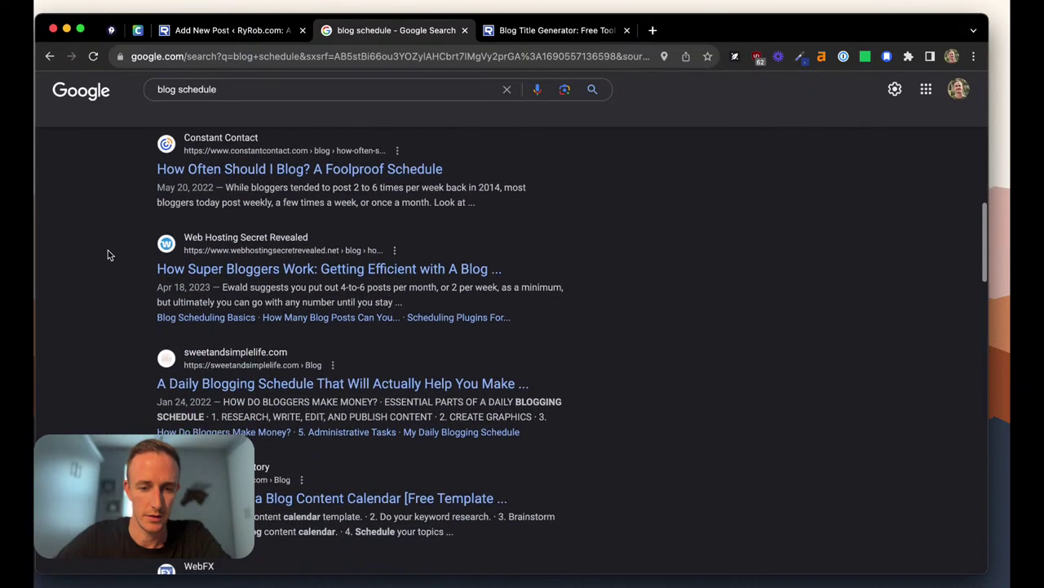
pyautogui.scroll(-5, 108, 254)
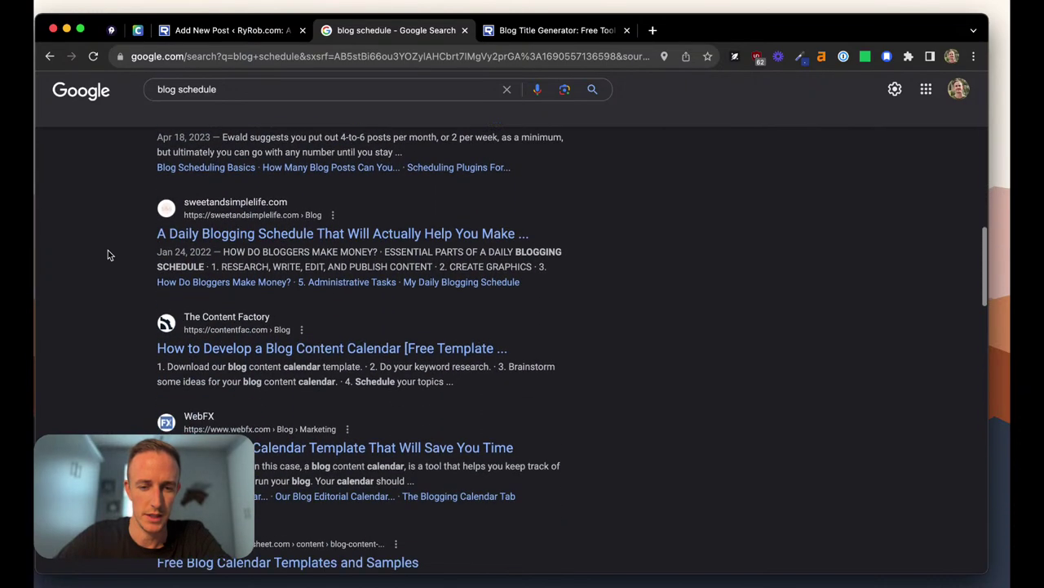
pyautogui.scroll(-3, 108, 254)
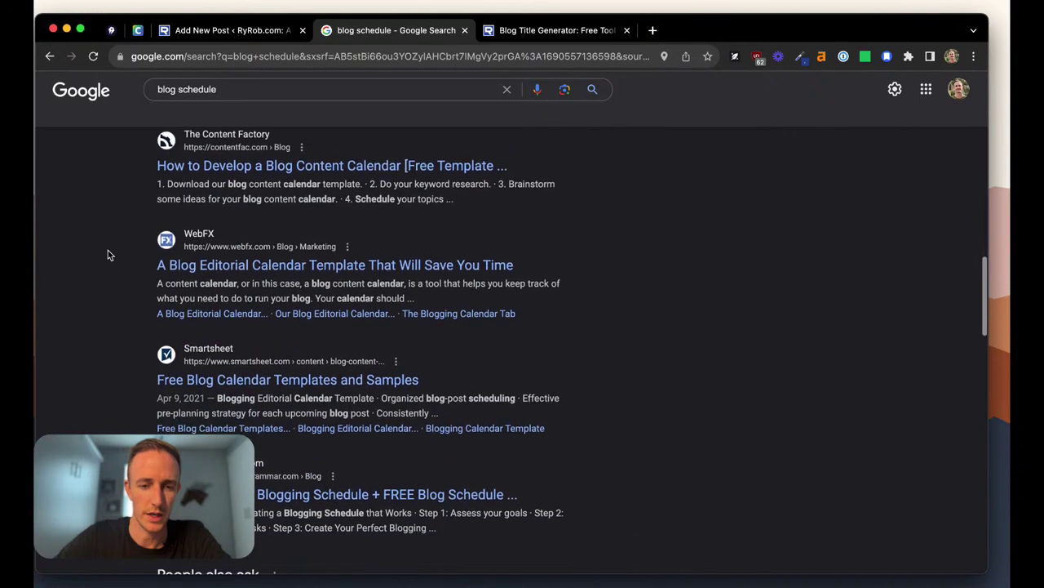
pyautogui.scroll(-1, 108, 254)
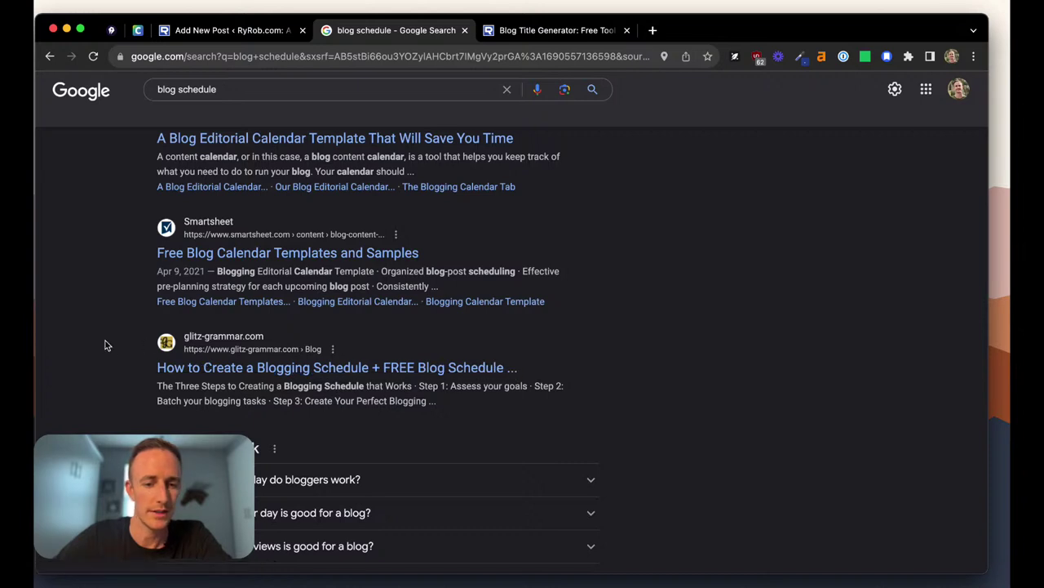
pyautogui.scroll(3, 106, 345)
pyautogui.scroll(-1, 105, 345)
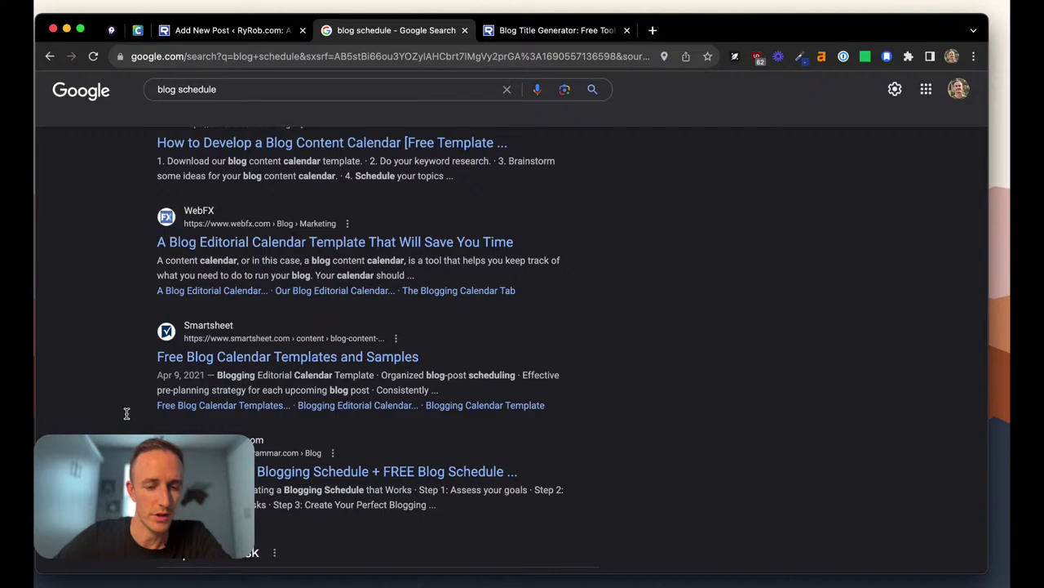
pyautogui.scroll(-1, 126, 413)
pyautogui.scroll(1, 126, 413)
pyautogui.scroll(10, 126, 417)
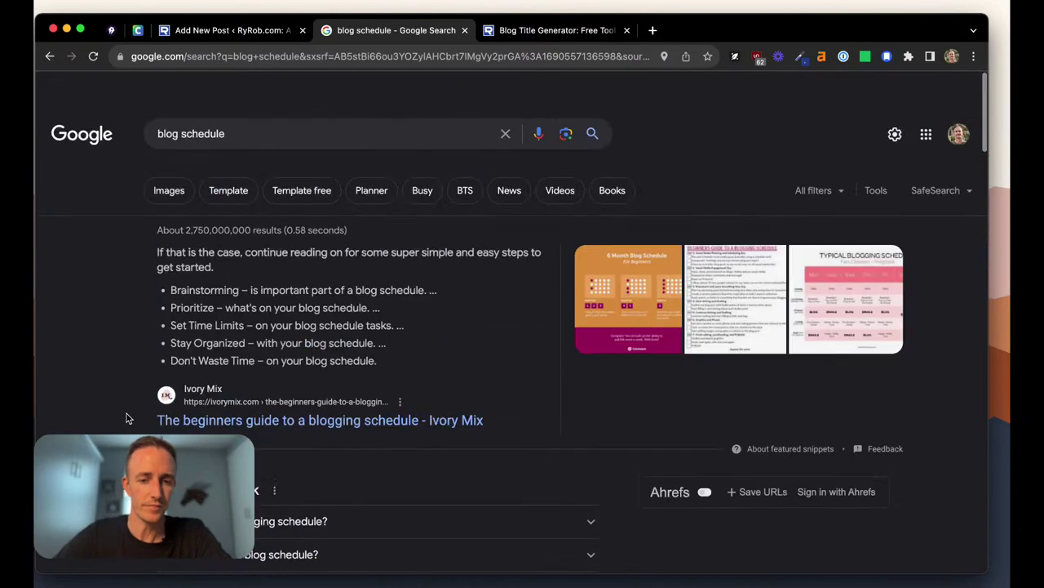
# Return to the post draft and delete the pasted title idea together with its empty paragraph above "Introduction".
pyautogui.click(163, 34)
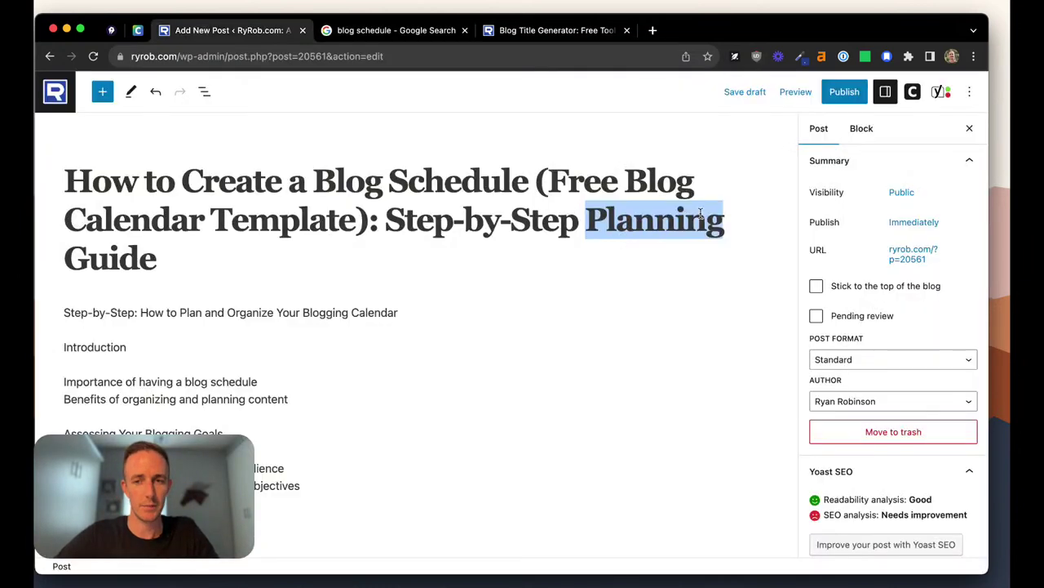
pyautogui.click(225, 246)
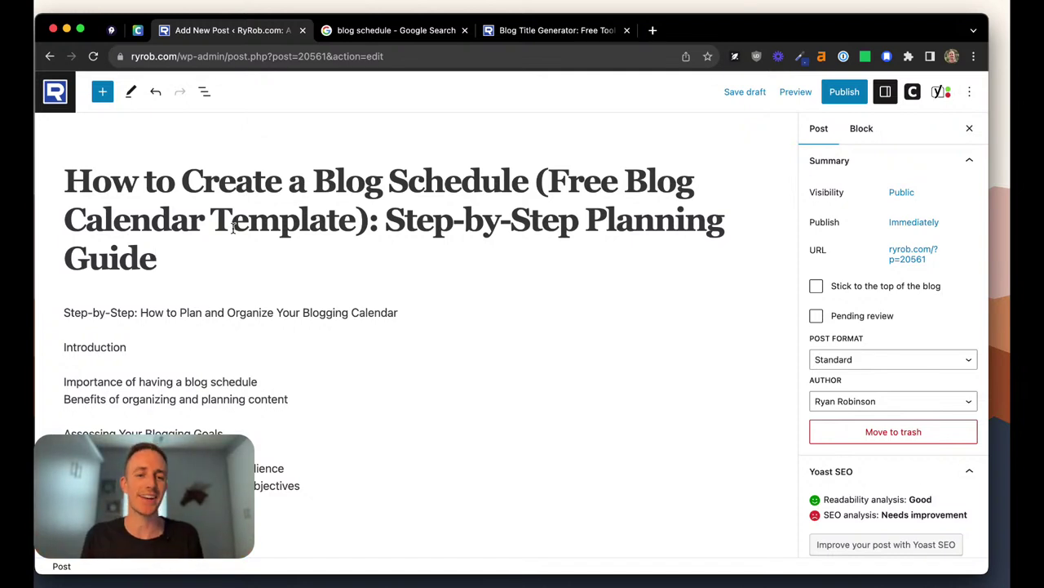
pyautogui.tripleClick(233, 314)
pyautogui.press('BackSpace')
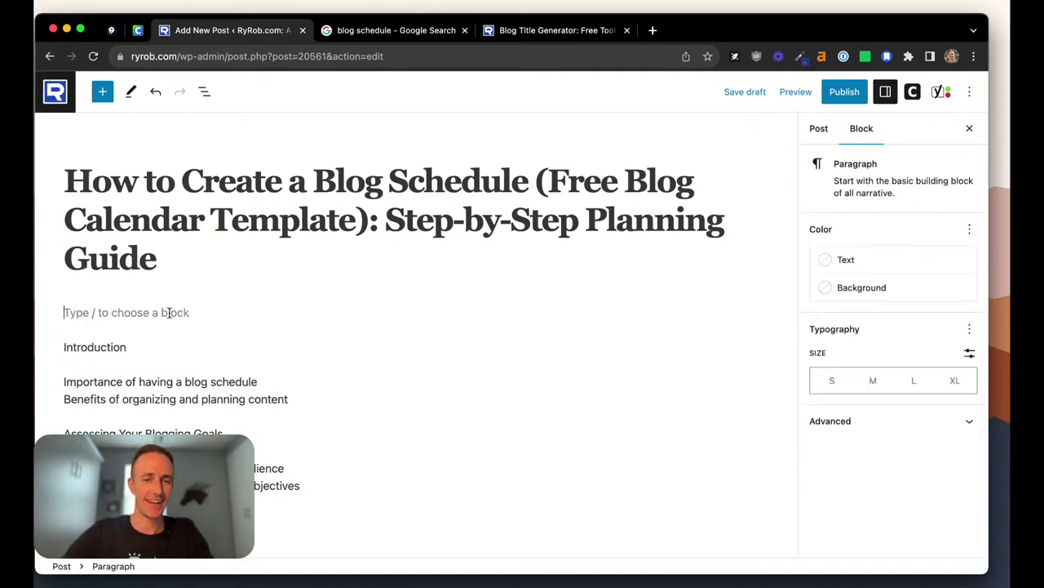
pyautogui.press('BackSpace')
pyautogui.click(194, 351)
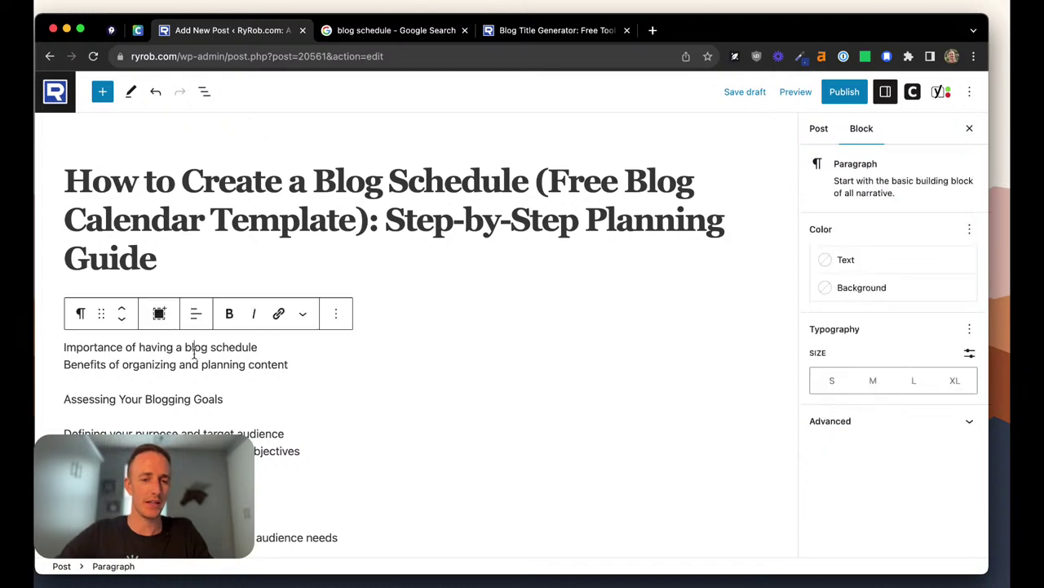
# Copy the complete post title "How to Create a Blog Schedule (Free Blog Calendar Template): Step-by-Step Planning Guide".
pyautogui.click(371, 217)
pyautogui.tripleClick(371, 217)
pyautogui.rightClick(372, 216)
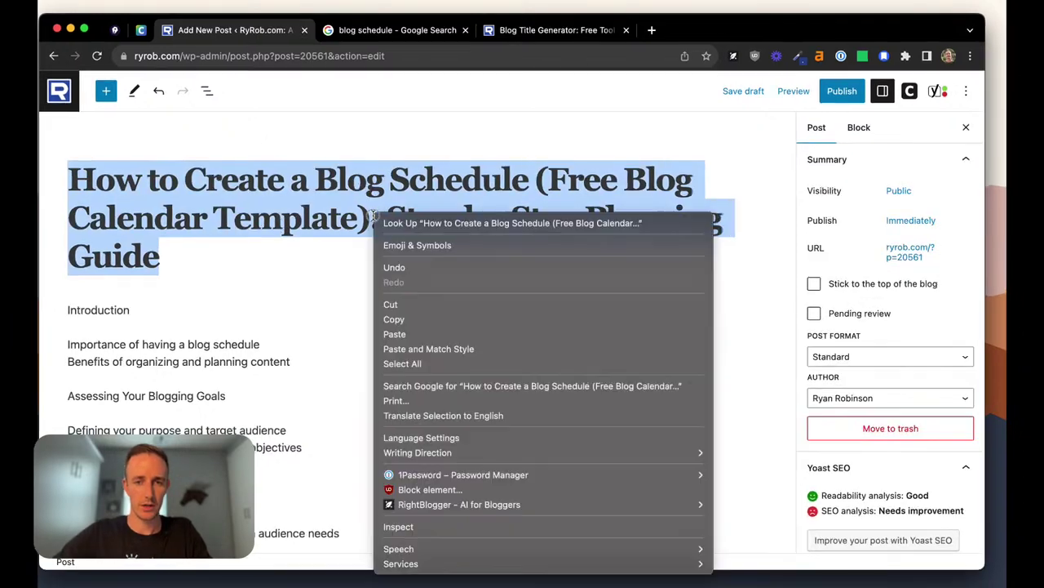
pyautogui.click(418, 315)
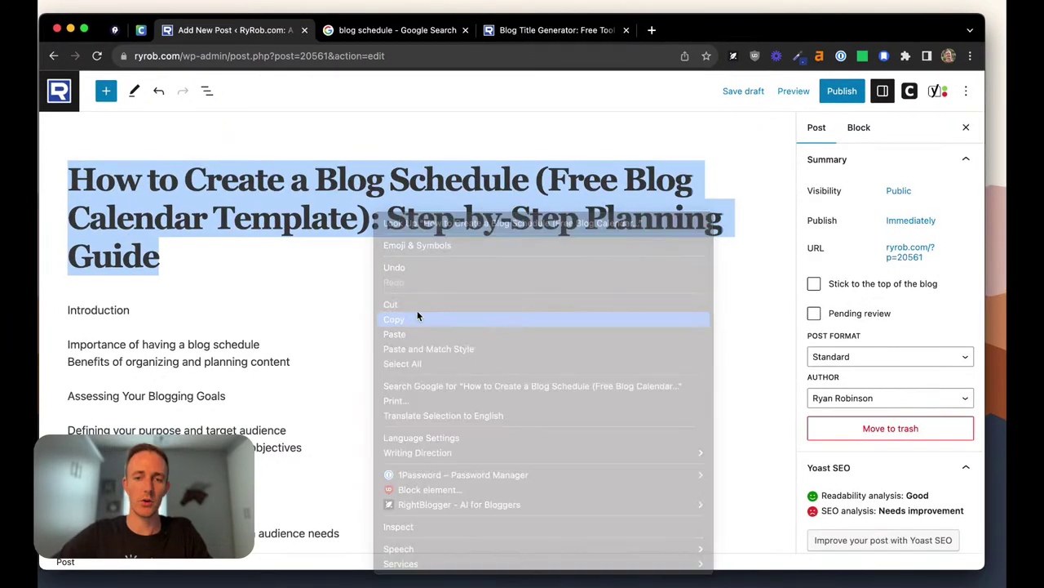
pyautogui.click(278, 251)
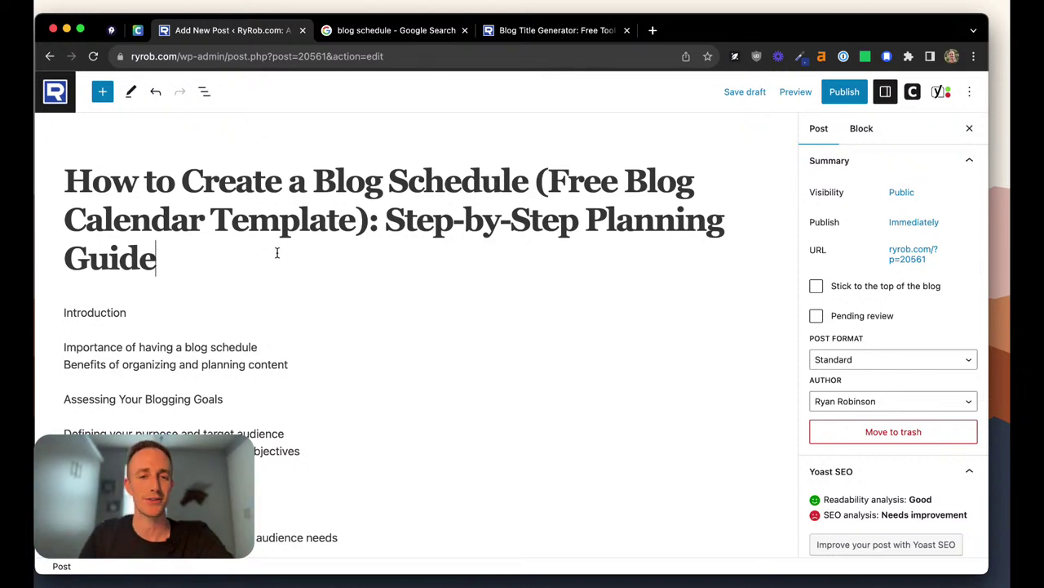
pyautogui.scroll(-2, 276, 253)
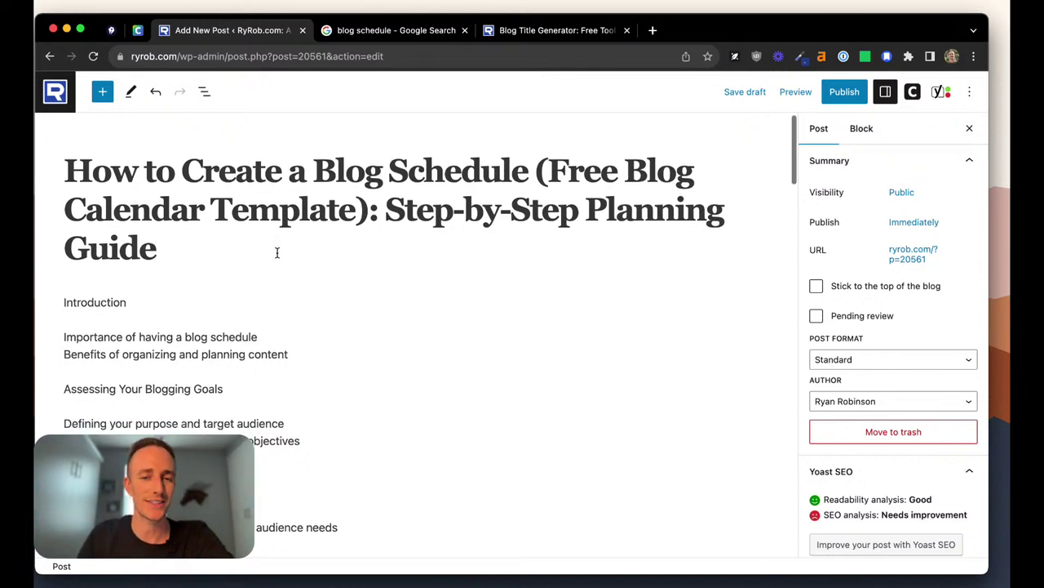
pyautogui.tripleClick(210, 184)
pyautogui.press('super+c')
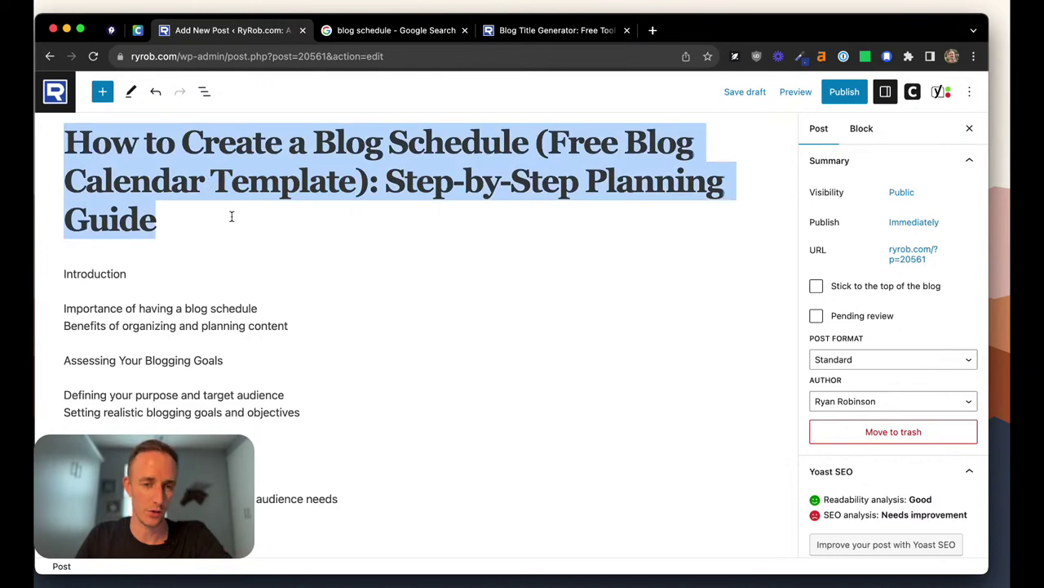
pyautogui.click(232, 216)
# Set the Yoast SEO focus keyphrase to "blog schedule".
pyautogui.scroll(-15, 232, 217)
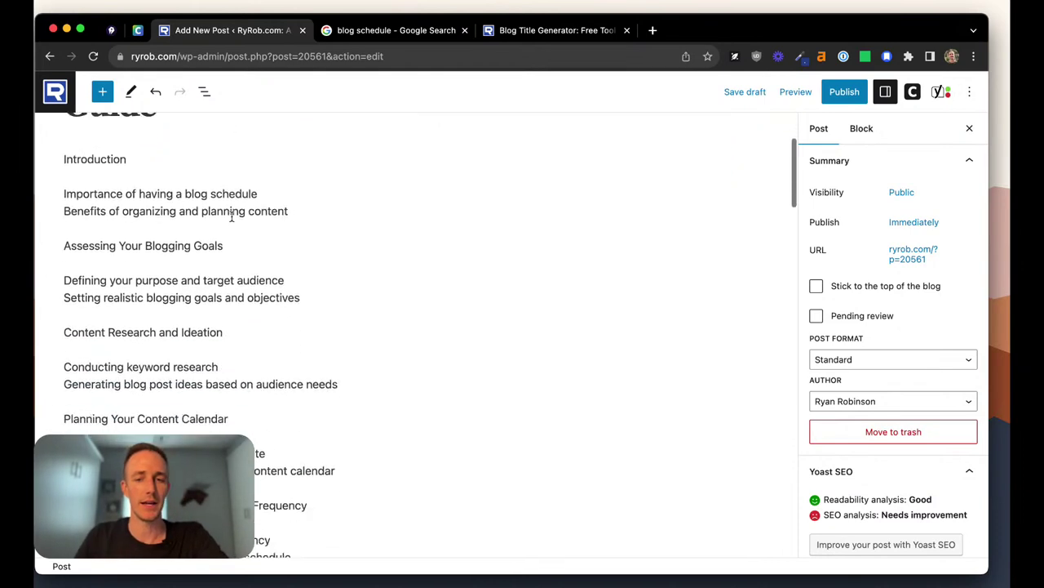
pyautogui.scroll(-10, 231, 217)
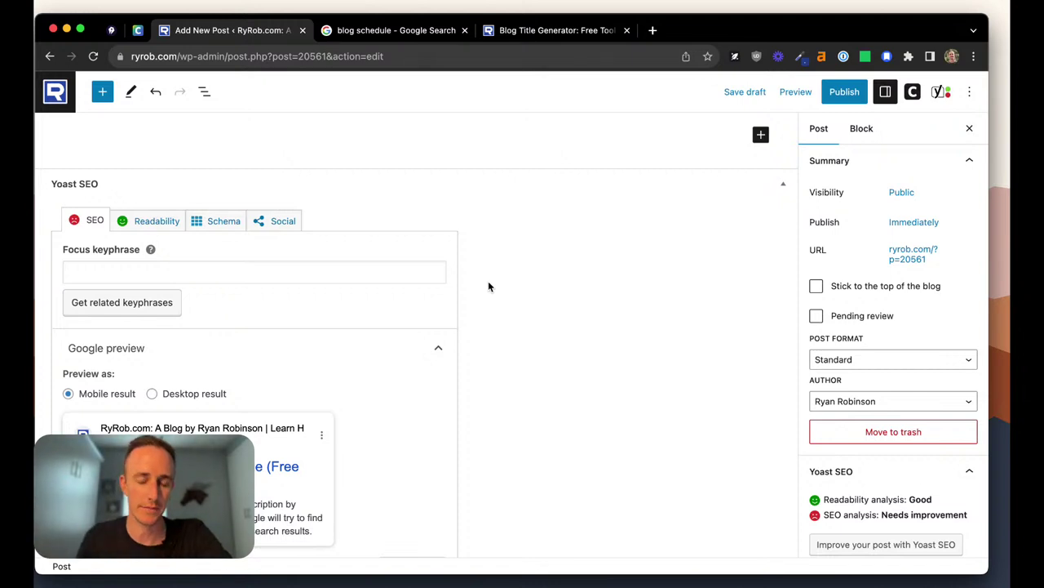
pyautogui.click(306, 273)
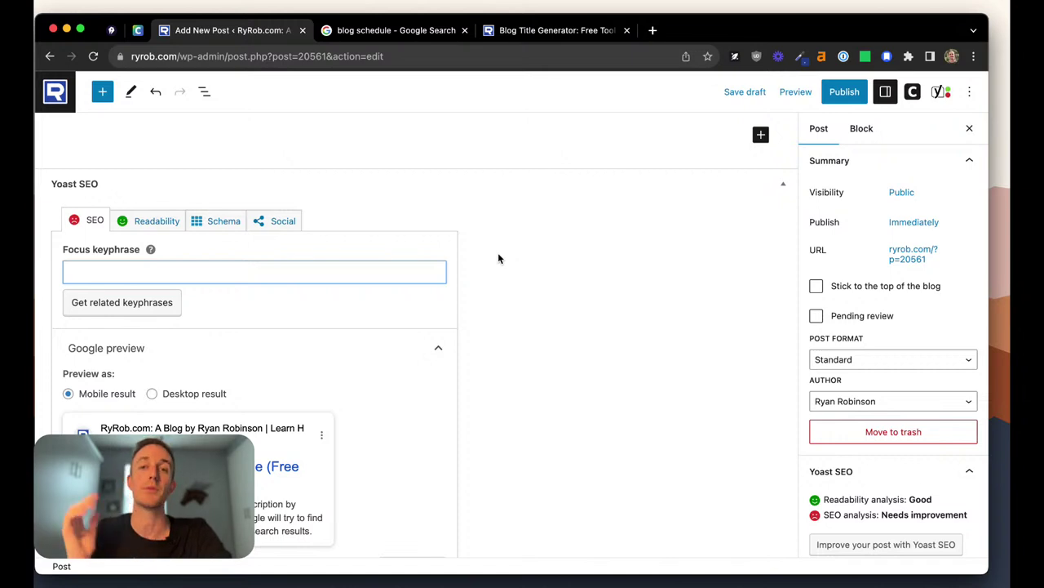
pyautogui.scroll(-2, 499, 257)
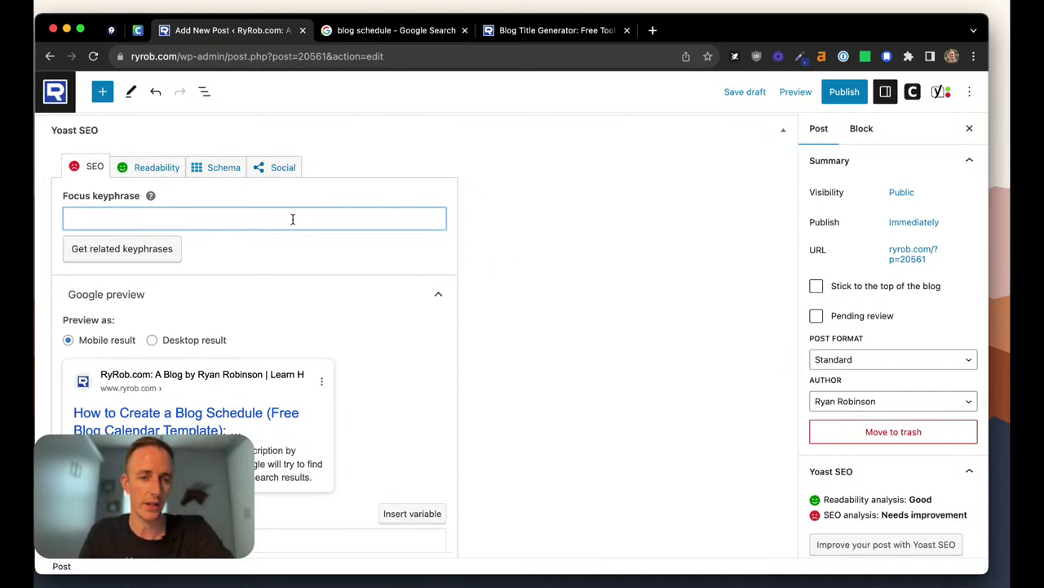
pyautogui.write('blog schedule')
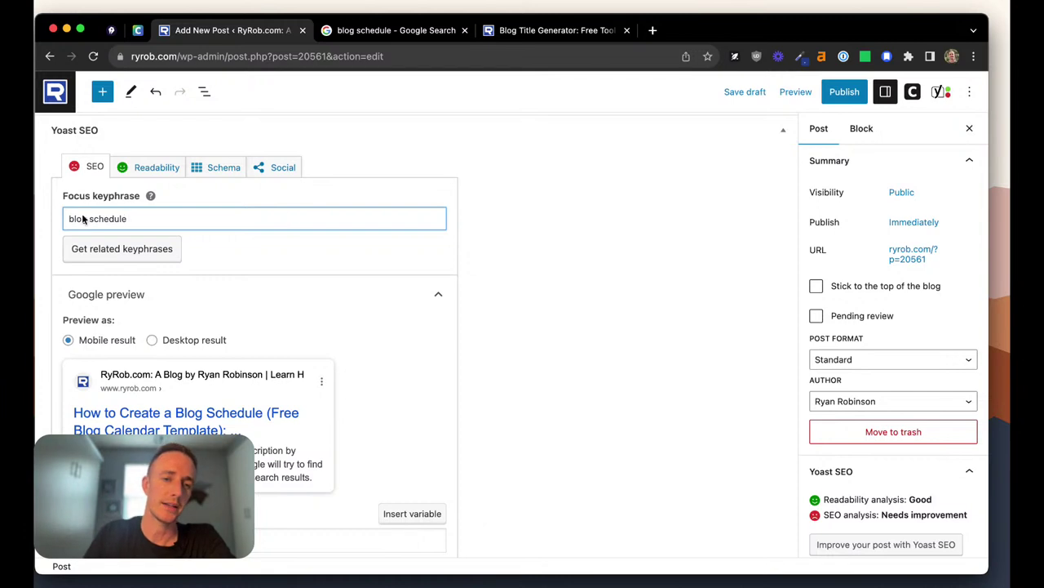
pyautogui.scroll(-1, 481, 236)
pyautogui.scroll(-3, 481, 236)
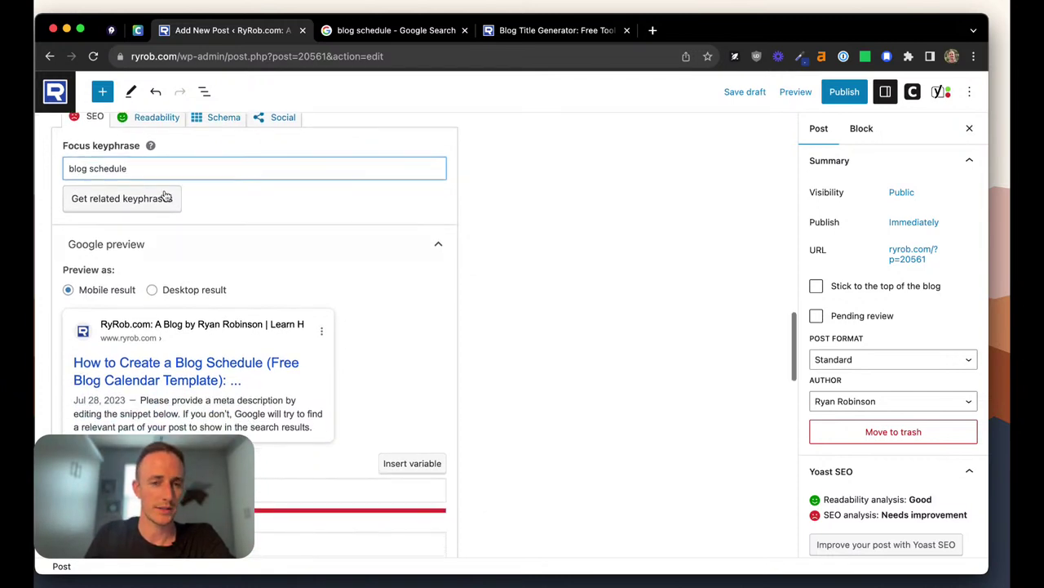
pyautogui.scroll(5, 259, 337)
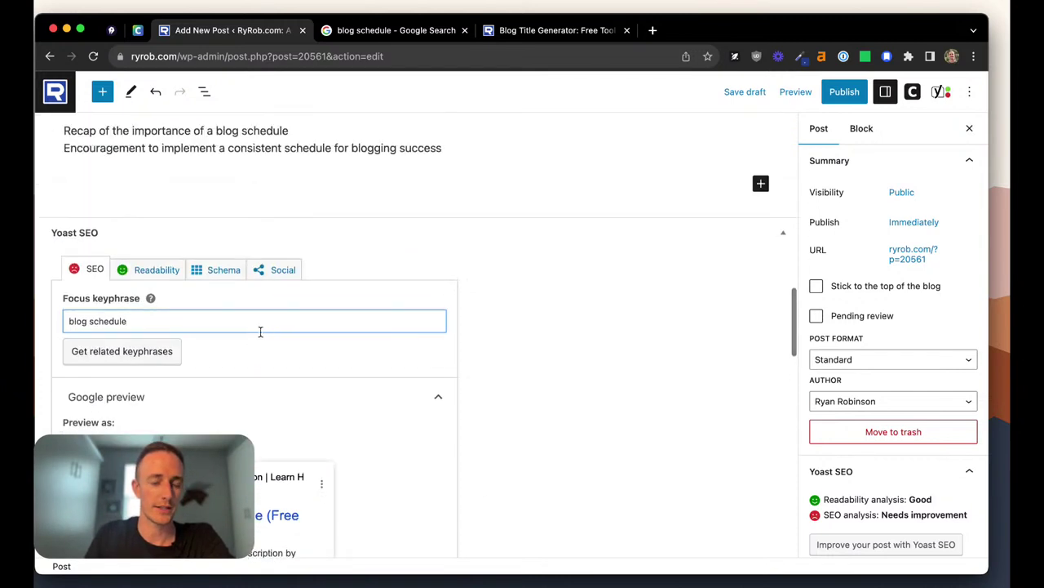
# Remove the Title, Page, Separator and Site title variables from the SEO title and paste the copied post title in their place.
pyautogui.scroll(-6, 463, 396)
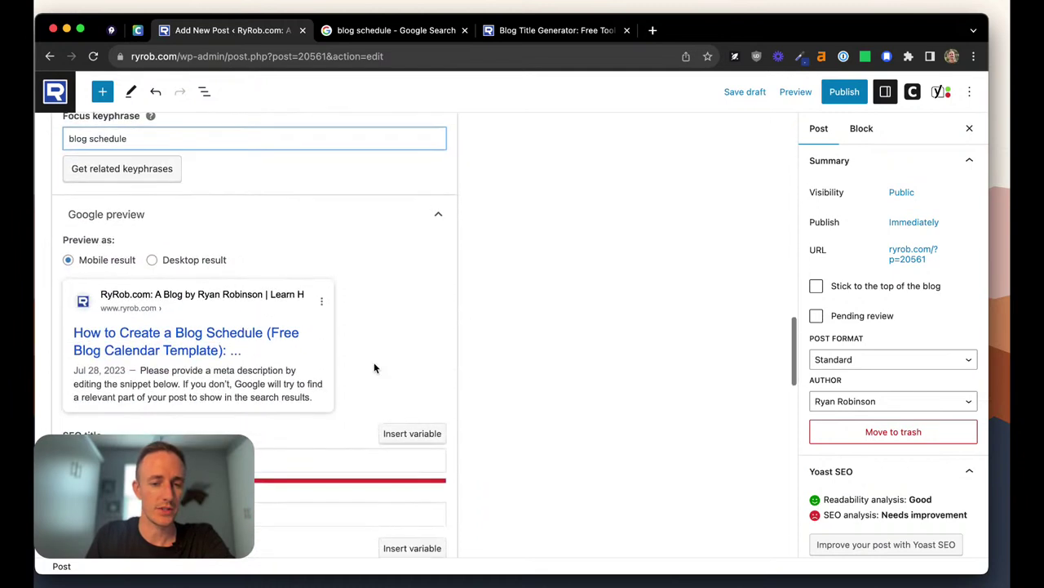
pyautogui.click(347, 387)
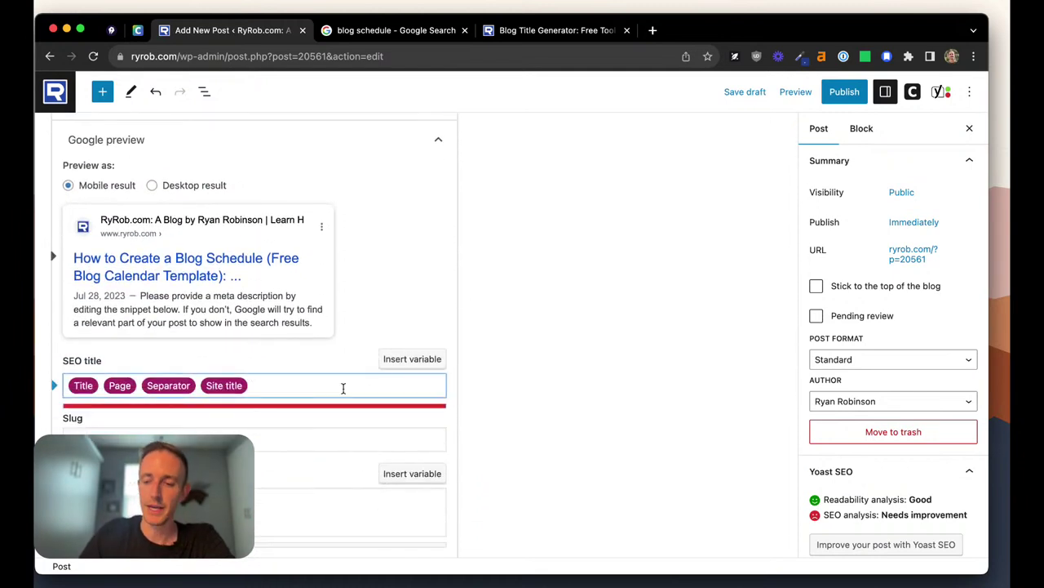
pyautogui.press('BackSpace')
pyautogui.press('BackSpace')
pyautogui.press('BackSpace')
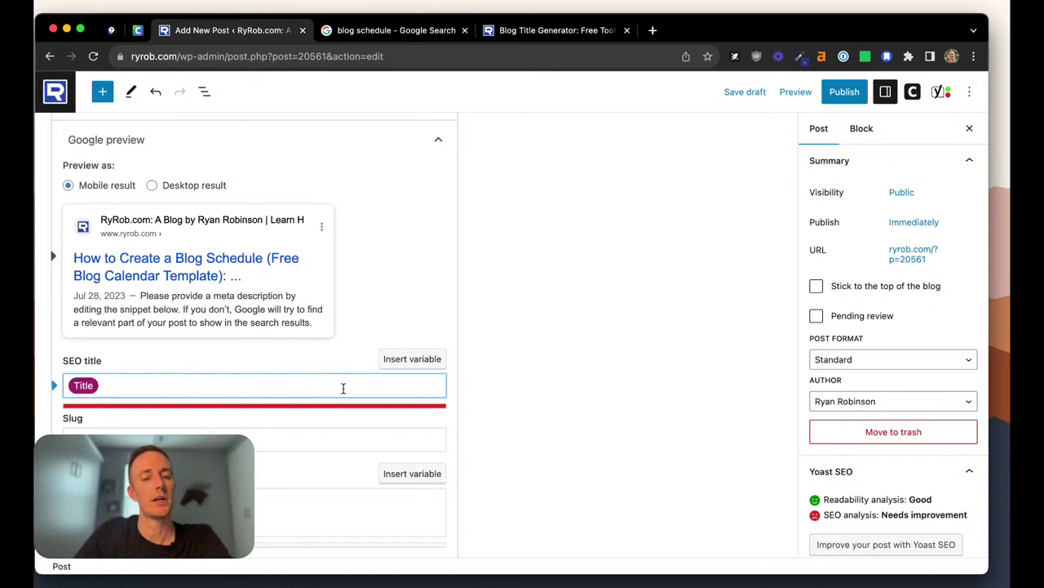
pyautogui.press('BackSpace')
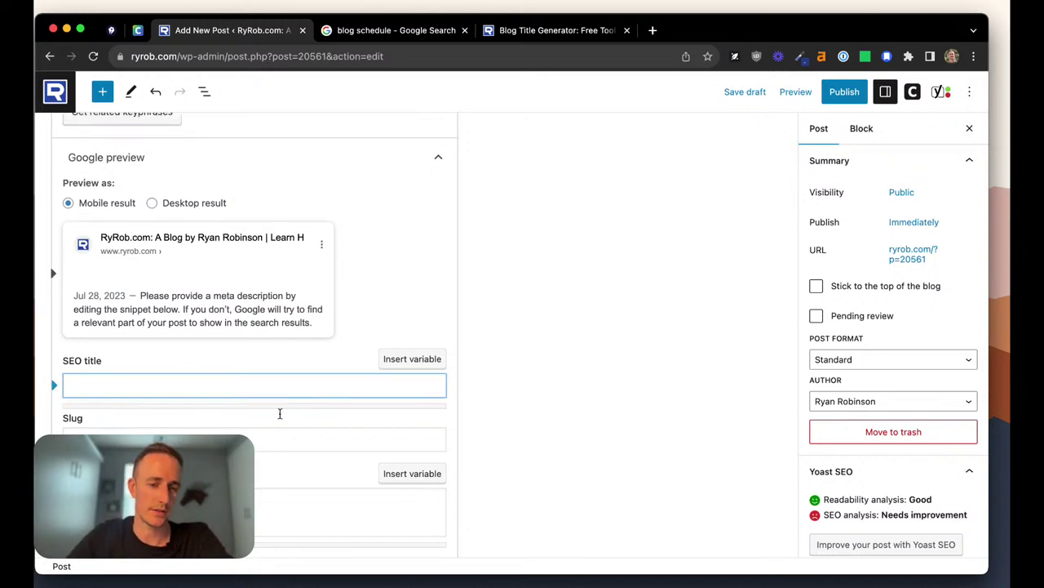
pyautogui.rightClick(136, 379)
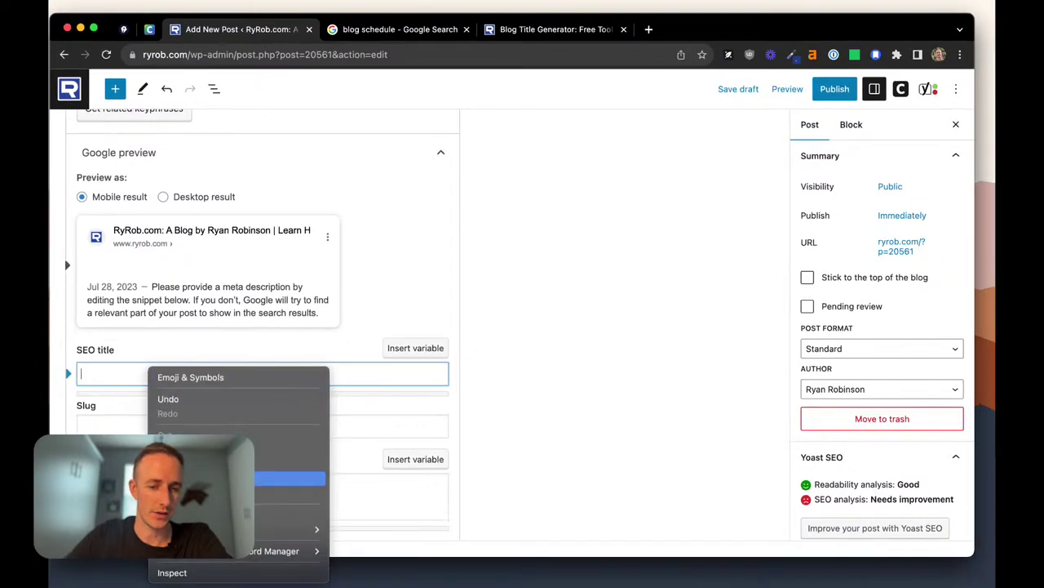
pyautogui.click(204, 467)
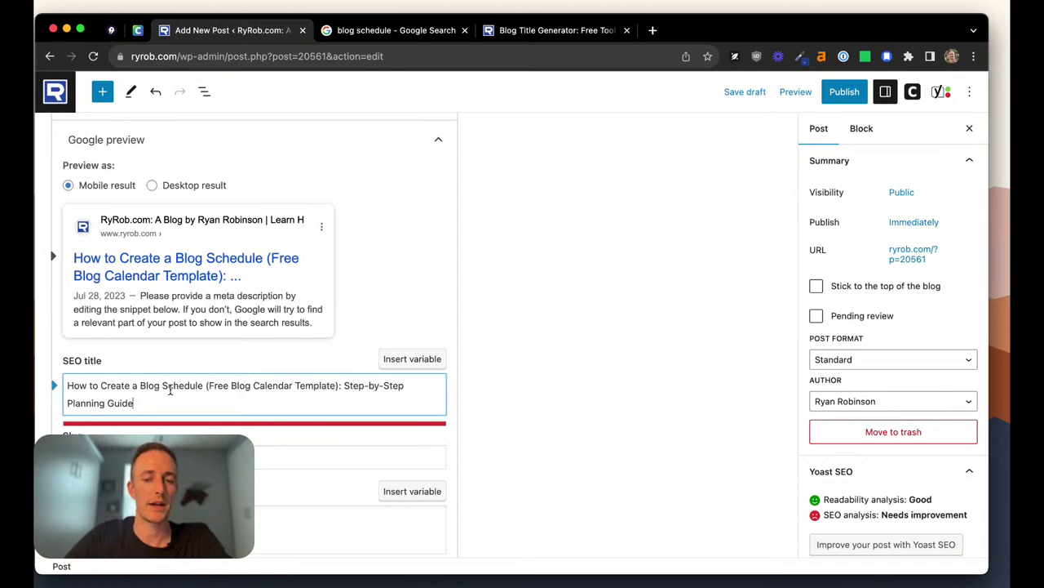
# Shorten the SEO title to "How to Create a Blog Schedule (Free Blog Calendar Template)" by deleting the colon and "Step-by-Step Planning Guide".
pyautogui.scroll(1, 322, 396)
pyautogui.scroll(1, 321, 396)
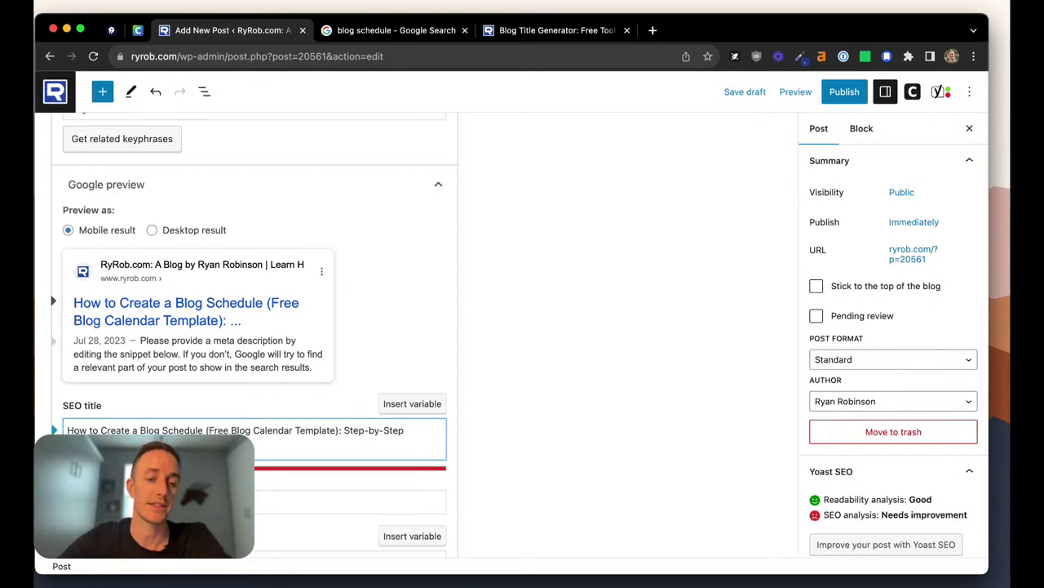
pyautogui.moveTo(408, 430); pyautogui.dragTo(343, 430)
pyautogui.press('BackSpace')
pyautogui.press('BackSpace')
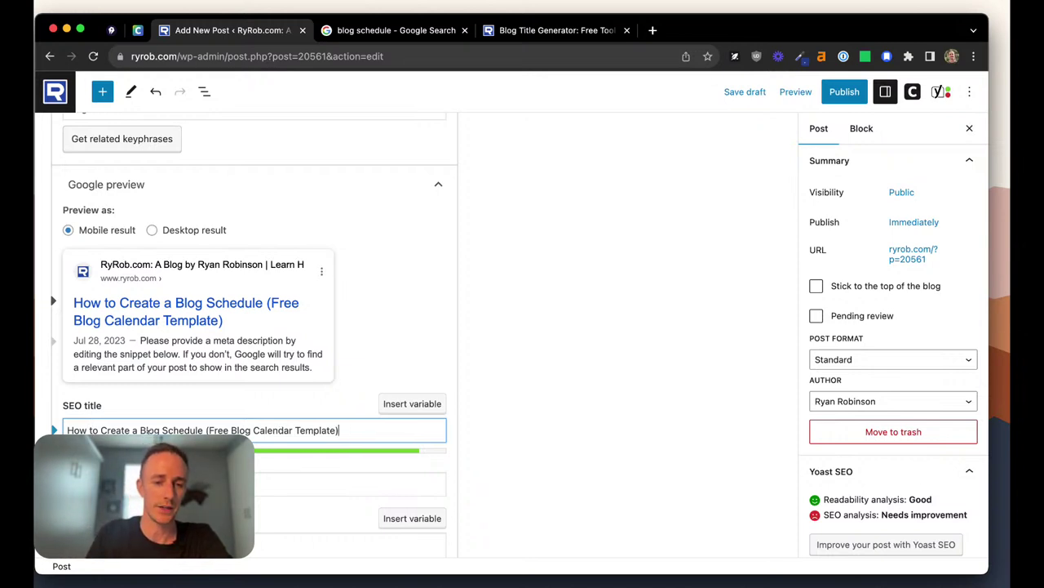
# Remove "How to Create a" from the SEO title and change "Blog Schedule" to "Blogging Schedule".
pyautogui.moveTo(137, 430); pyautogui.dragTo(57, 430)
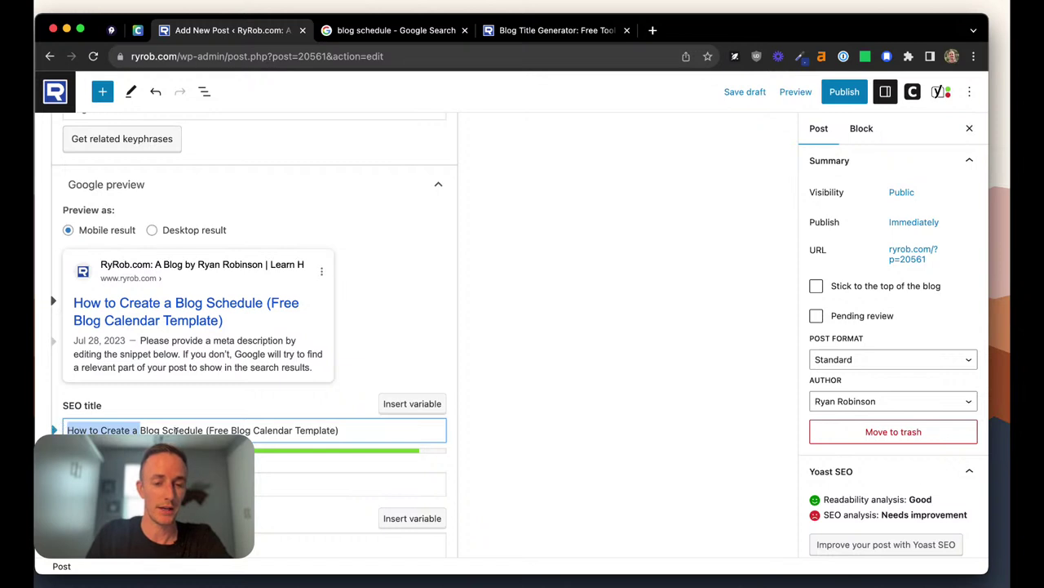
pyautogui.press('BackSpace')
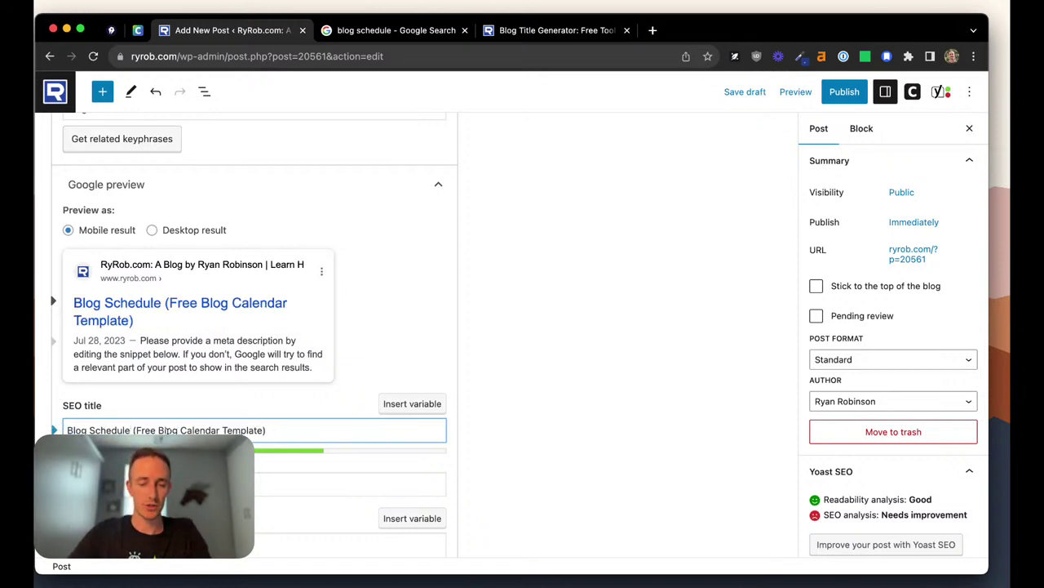
pyautogui.click(87, 430)
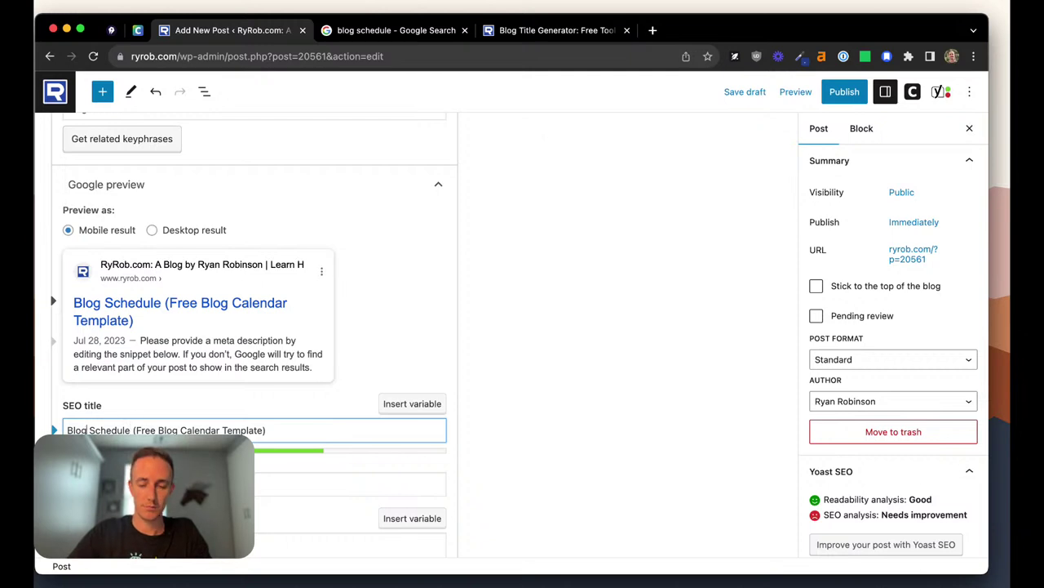
pyautogui.write('ging Schedule')
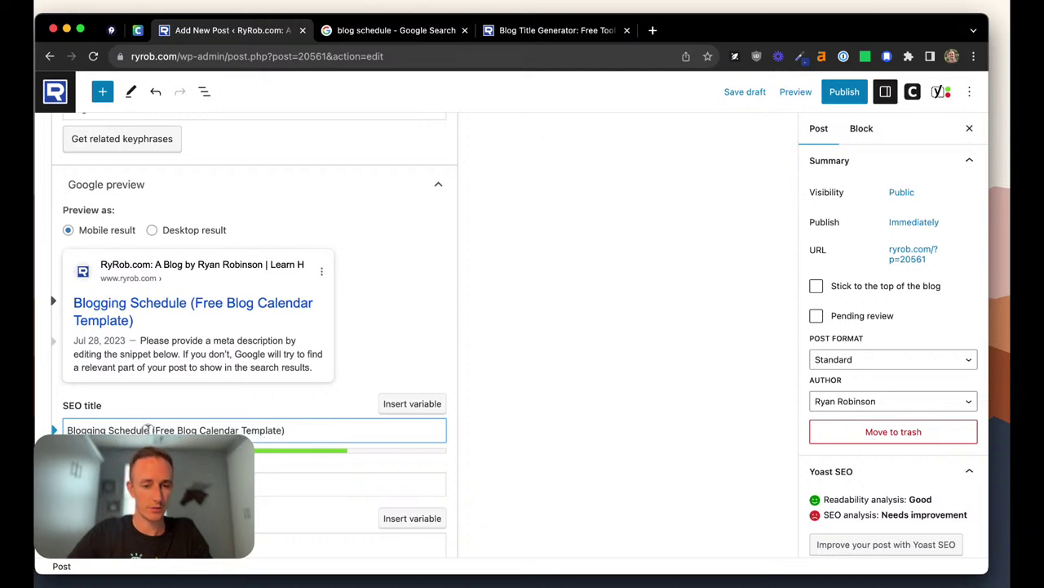
# Reword the SEO title as "Blogging Schedule: How to Create a Blog Calendar (Template)".
pyautogui.write(': How to')
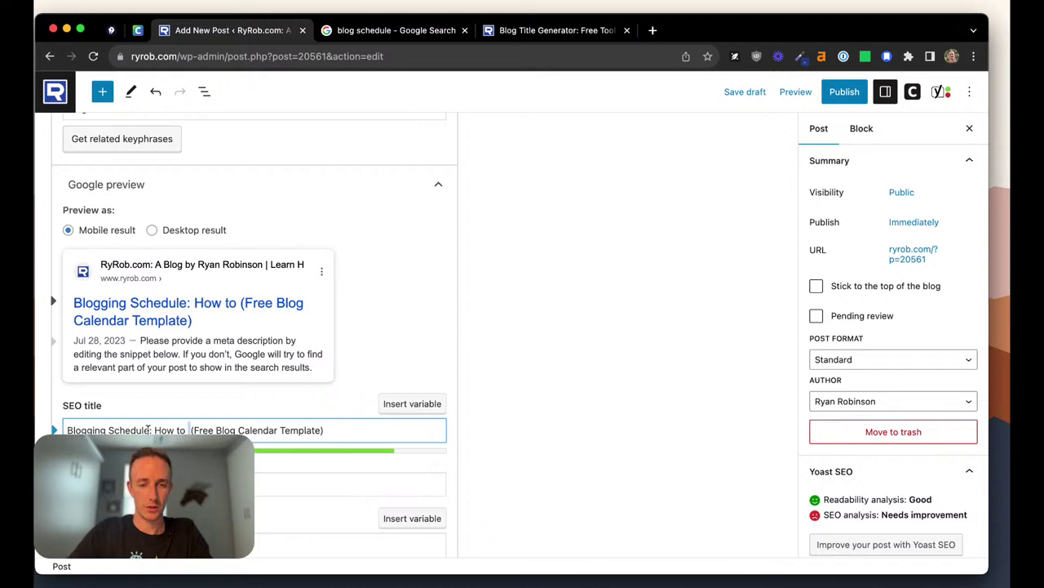
pyautogui.hotkey('shift', 'Right')
pyautogui.hotkey('shift', 'Right')
pyautogui.hotkey('shift', 'Right')
pyautogui.hotkey('shift', 'Right')
pyautogui.hotkey('shift', 'Right')
pyautogui.hotkey('shift', 'Right')
pyautogui.hotkey('shift', 'Right')
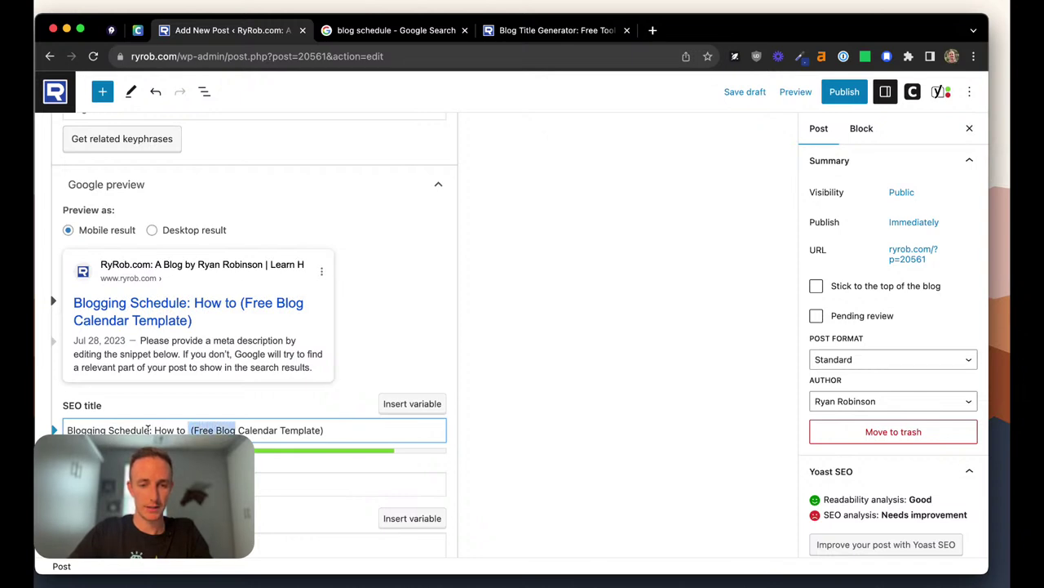
pyautogui.press('shift+super+Right')
pyautogui.write('Create a ')
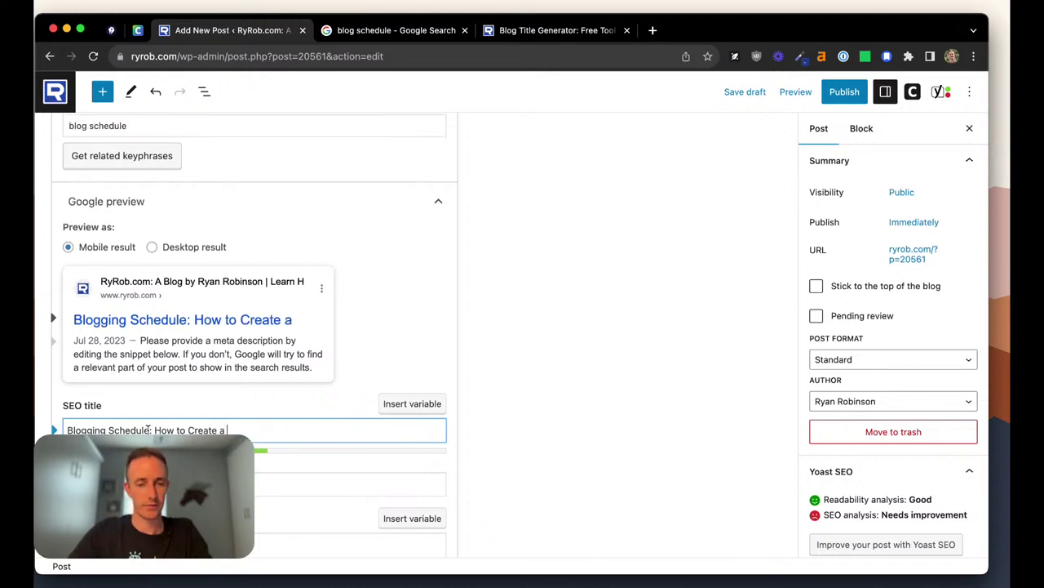
pyautogui.write('Blog Calendar (')
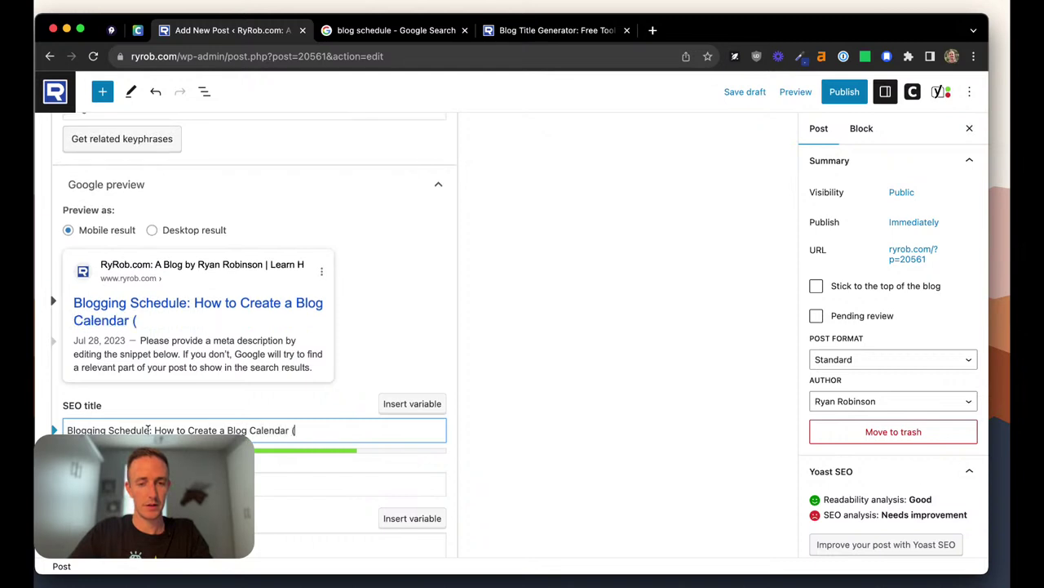
pyautogui.write('Template)')
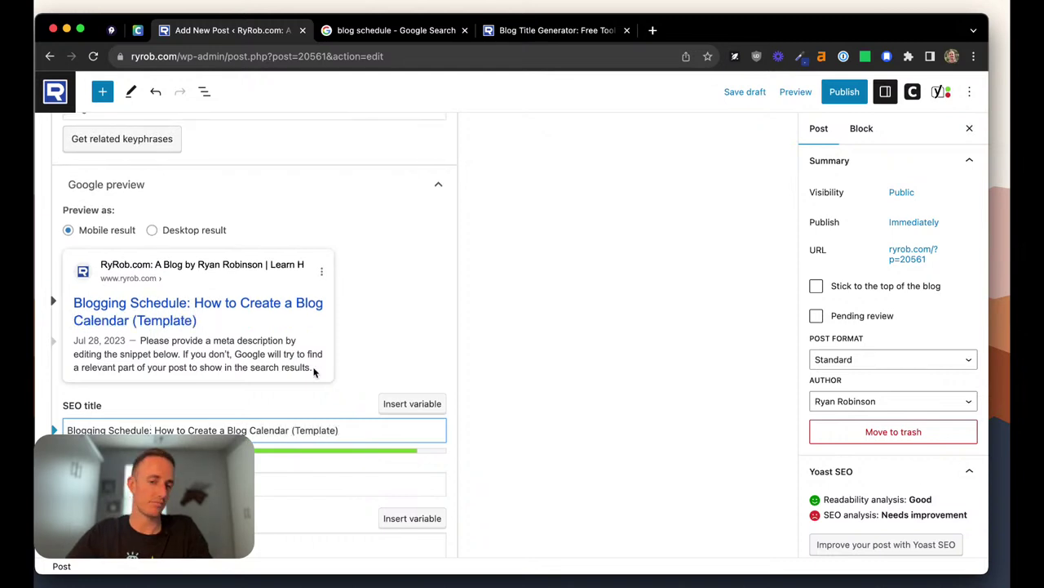
# Copy "How to Create a Blog Schedule (Free Blog Calendar Template)" from the post title.
pyautogui.tripleClick(190, 430)
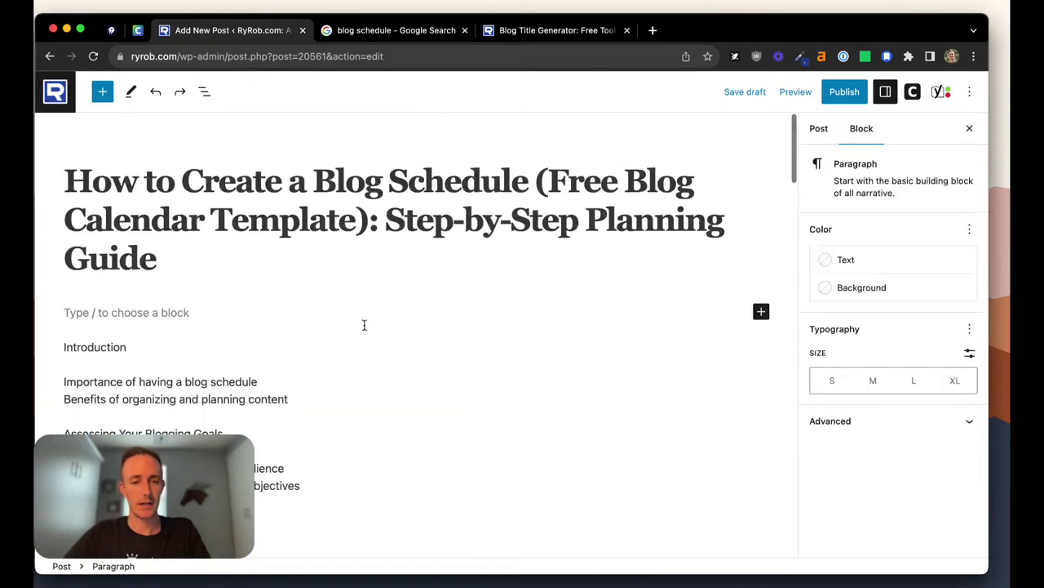
pyautogui.tripleClick(327, 218)
pyautogui.click(326, 218)
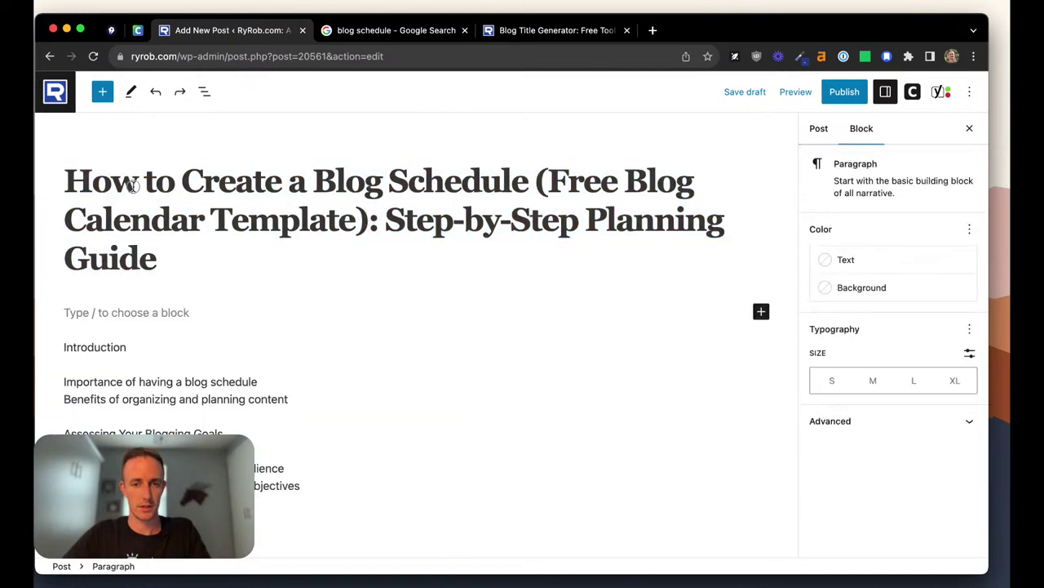
pyautogui.tripleClick(368, 216)
pyautogui.click(278, 192)
pyautogui.moveTo(368, 215); pyautogui.dragTo(65, 167)
pyautogui.press('super+c')
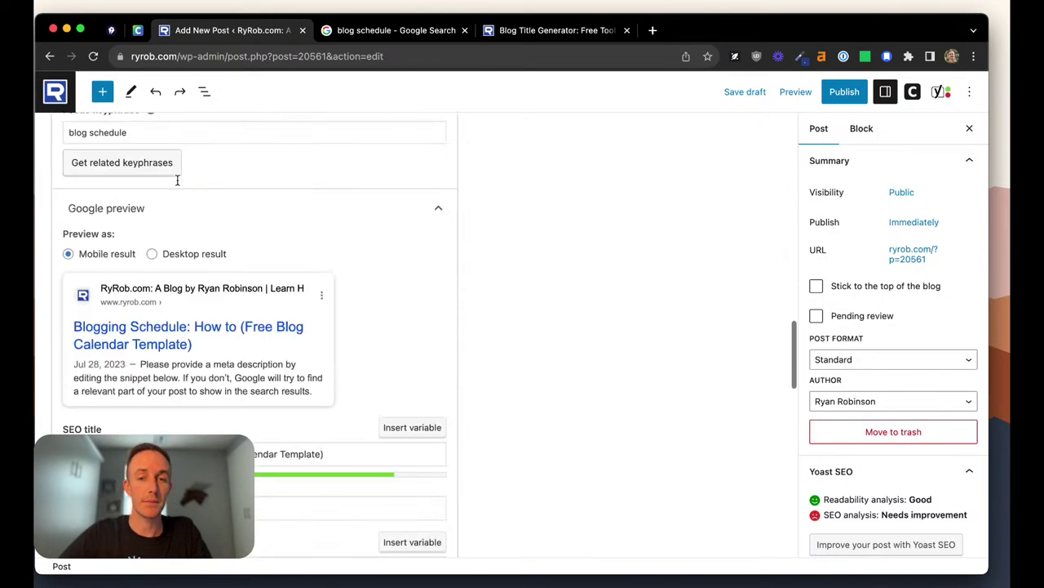
# Replace the whole SEO title with the copied "How to Create a Blog Schedule (Free Blog Calendar Template)".
pyautogui.scroll(-5, 187, 202)
pyautogui.click(203, 174)
pyautogui.press('super+a')
pyautogui.press('super+v')
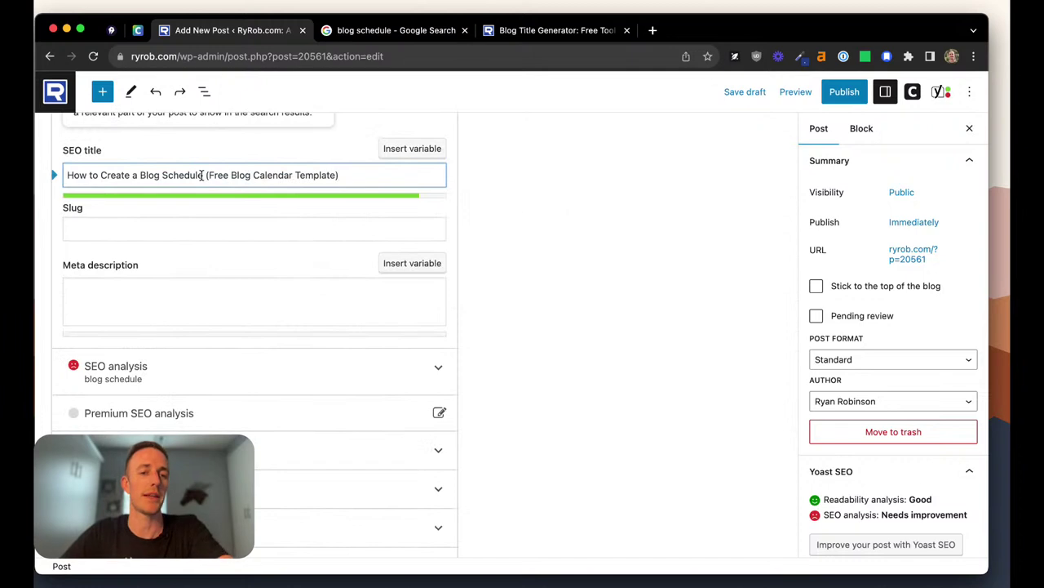
pyautogui.click(469, 204)
# Set the post's slug to "blog-schedule" in the Yoast SEO settings.
pyautogui.scroll(2, 470, 204)
pyautogui.scroll(2, 470, 204)
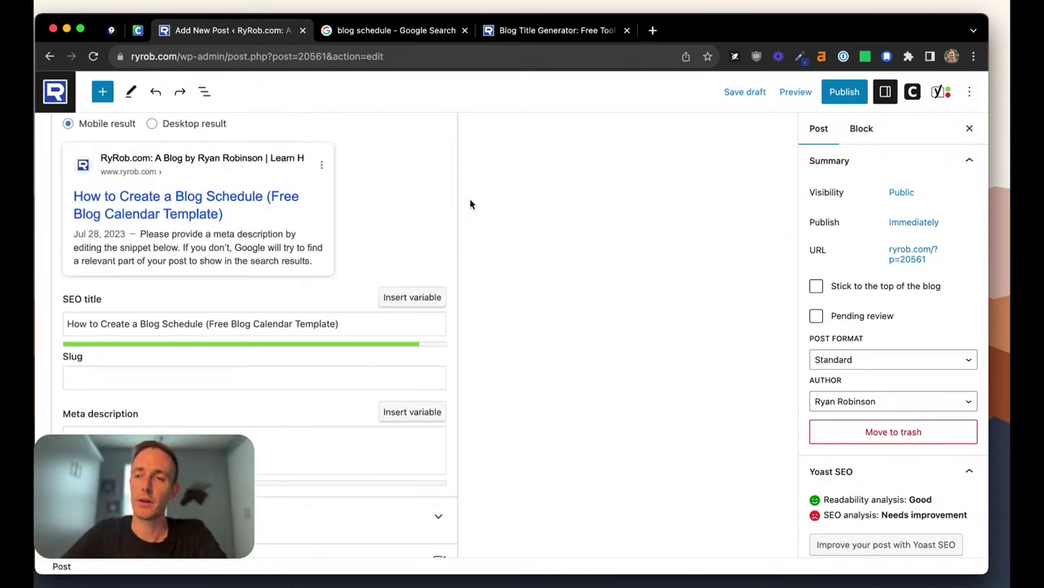
pyautogui.click(95, 384)
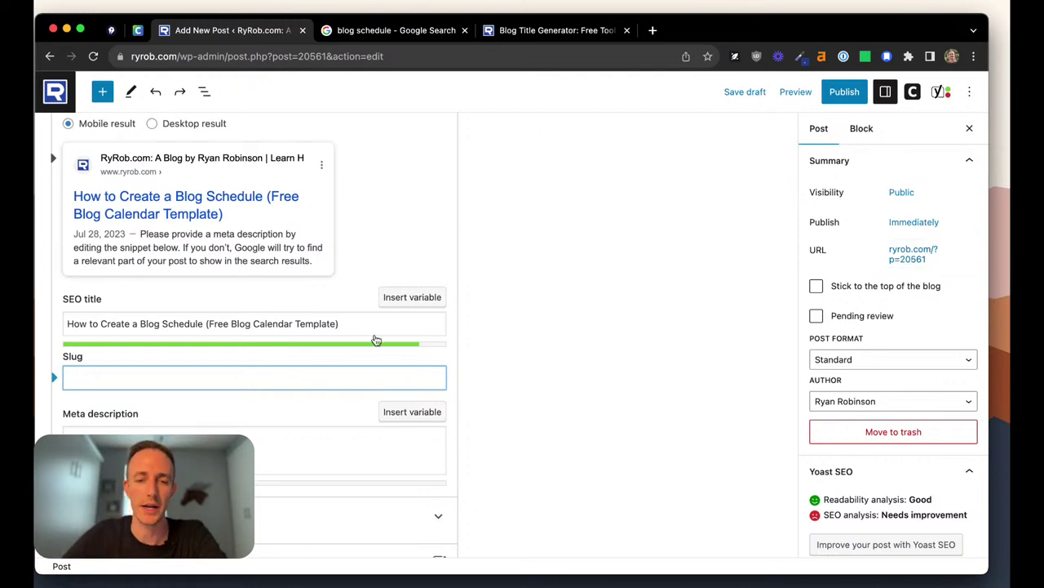
pyautogui.scroll(2, 287, 373)
pyautogui.scroll(2, 287, 376)
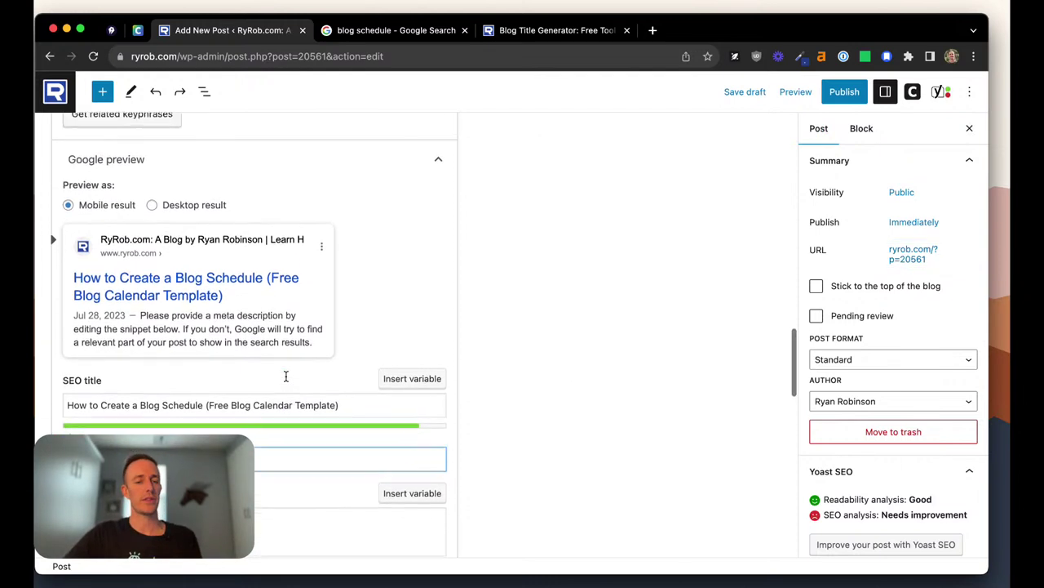
pyautogui.scroll(2, 375, 355)
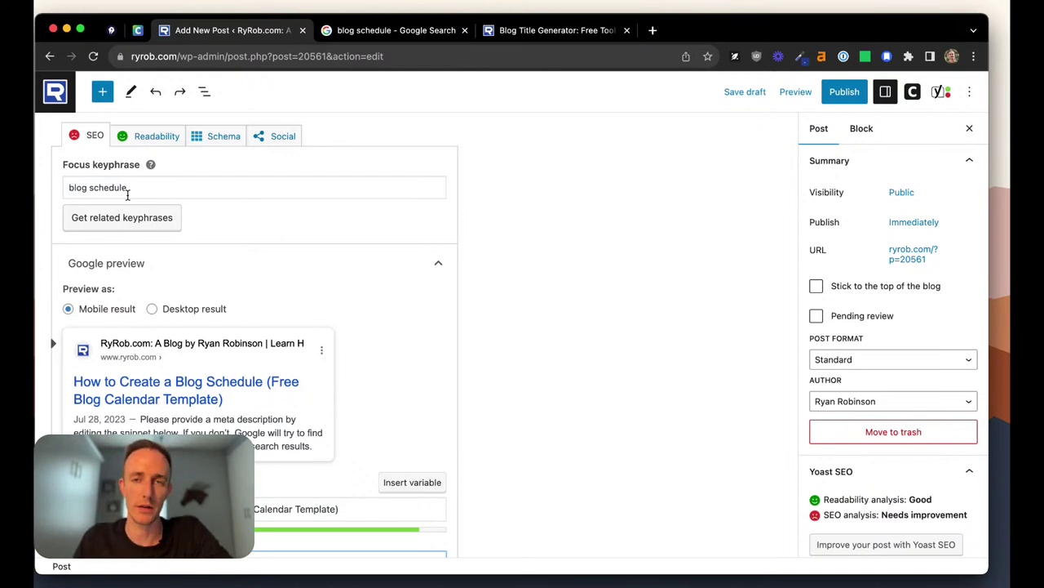
pyautogui.scroll(-3, 128, 196)
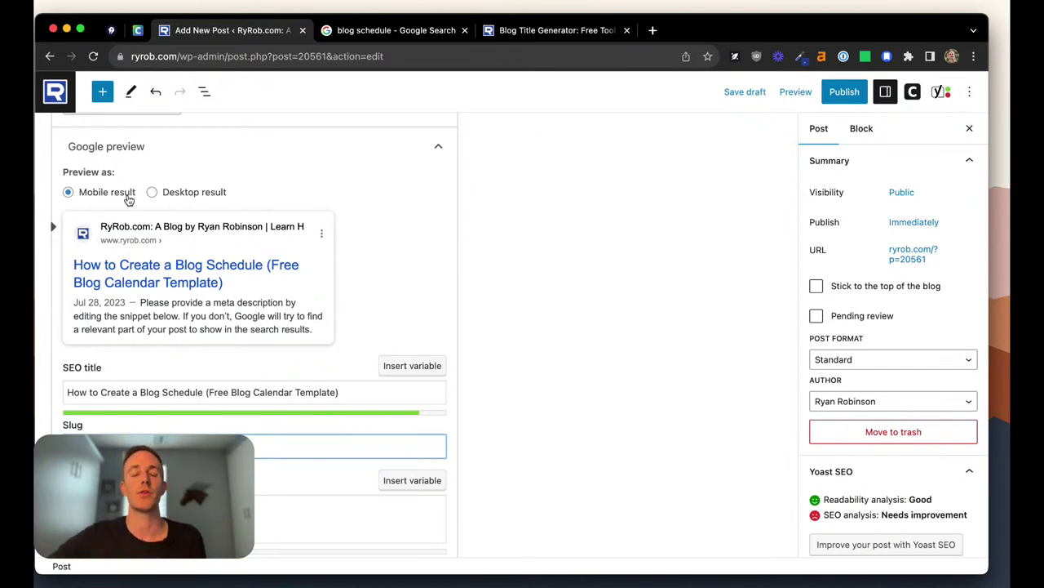
pyautogui.scroll(-2, 498, 242)
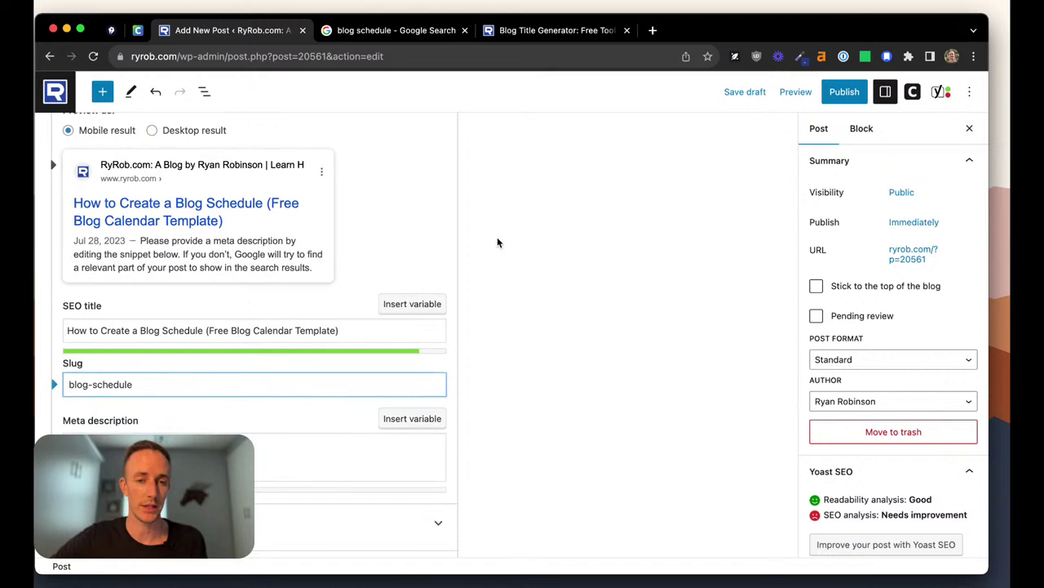
pyautogui.scroll(-1, 498, 242)
pyautogui.scroll(2, 298, 242)
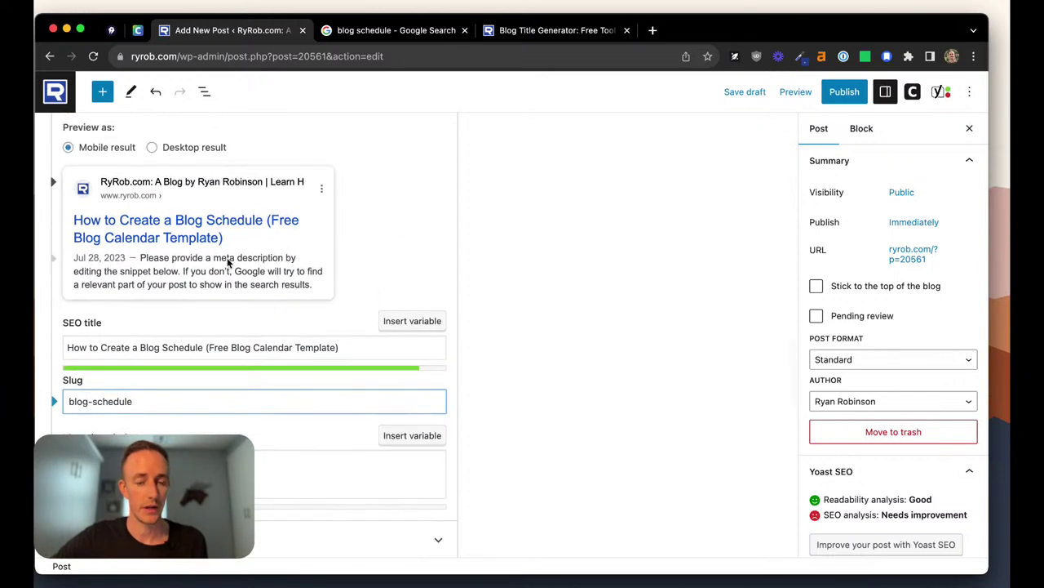
# Start the Yoast meta description with "In this guide, we're".
pyautogui.press('Tab')
pyautogui.scroll(-3, 415, 345)
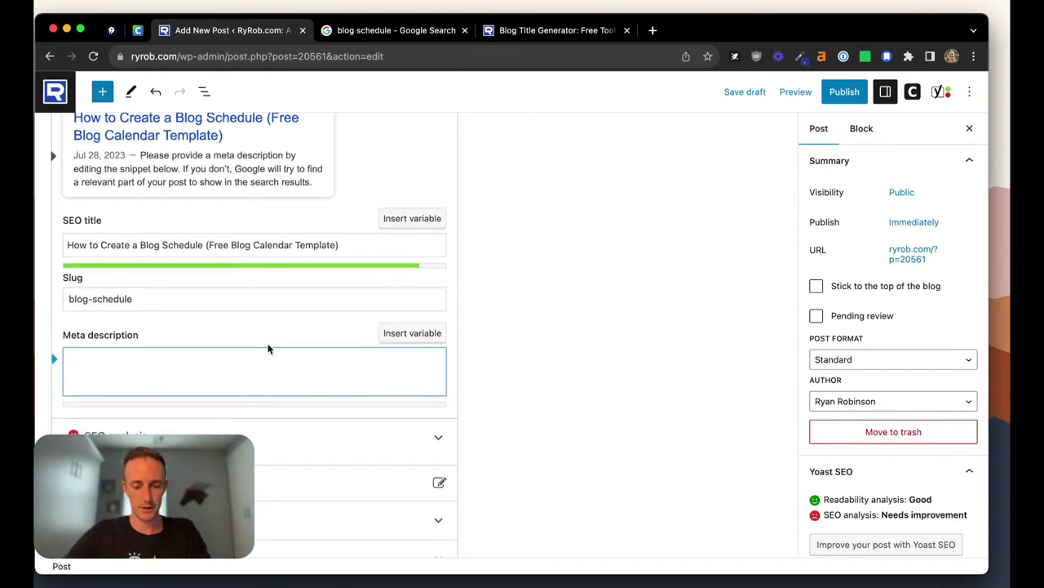
pyautogui.write('In this guide, ')
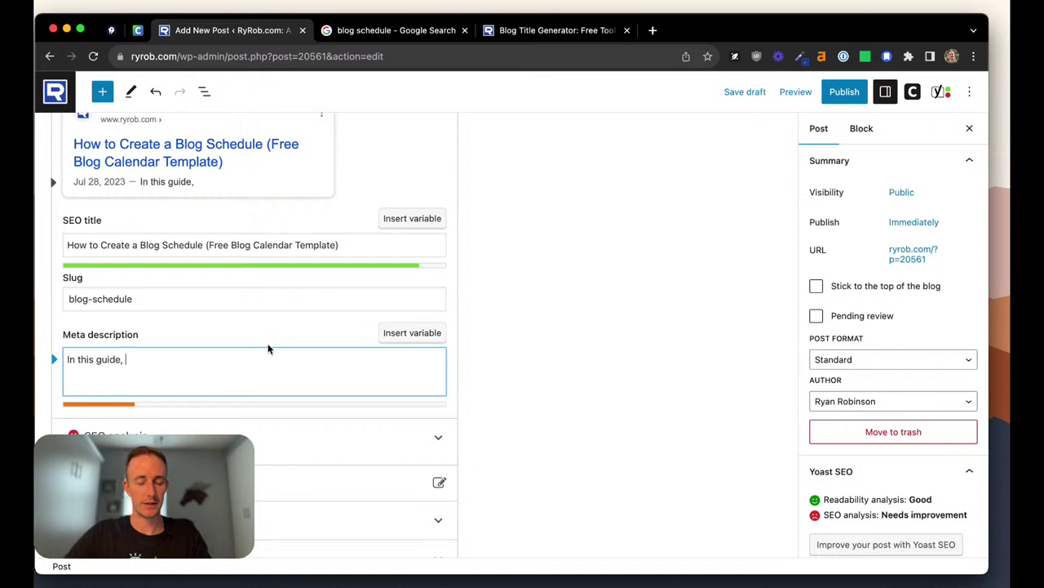
pyautogui.write("we're be")
pyautogui.press('BackSpace')
pyautogui.press('BackSpace')
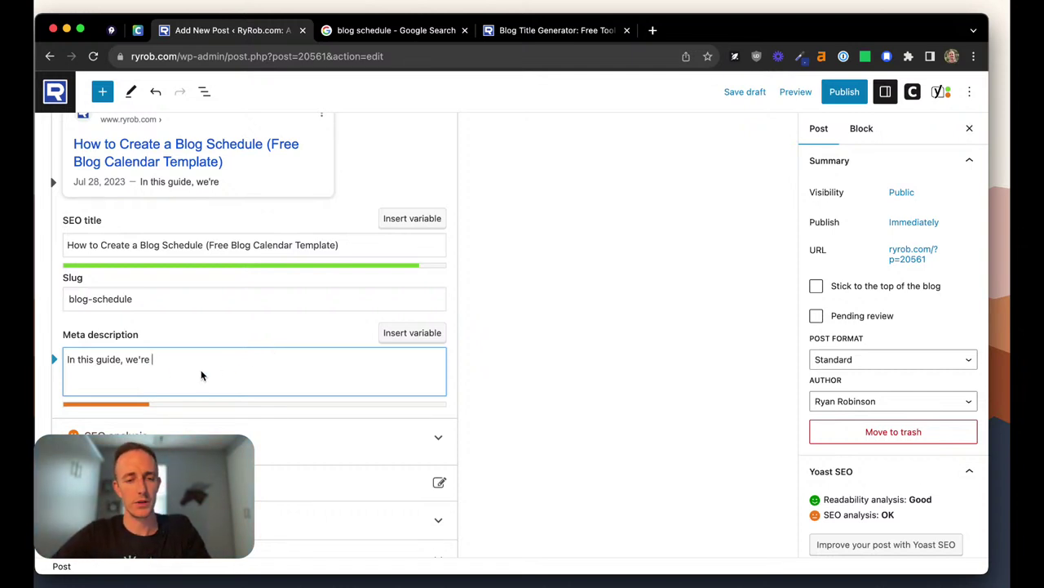
# Replace the whole meta description text with the opening question "Do you need a blog schedule?".
pyautogui.tripleClick(146, 360)
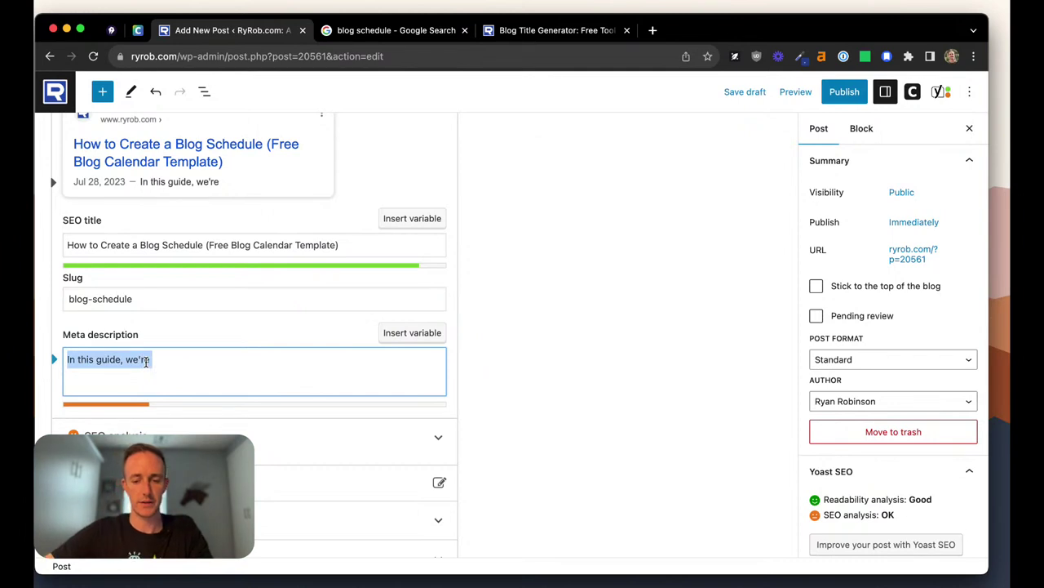
pyautogui.write('Do you bee')
pyautogui.press('BackSpace')
pyautogui.press('BackSpace')
pyautogui.press('BackSpace')
pyautogui.write('need a blogging scheud')
pyautogui.press('BackSpace')
pyautogui.press('BackSpace')
pyautogui.press('BackSpace')
pyautogui.press('BackSpace')
pyautogui.press('BackSpace')
pyautogui.press('BackSpace')
pyautogui.press('BackSpace')
pyautogui.press('BackSpace')
pyautogui.press('BackSpace')
pyautogui.press('BackSpace')
pyautogui.press('BackSpace')
pyautogui.write('schedule? ')
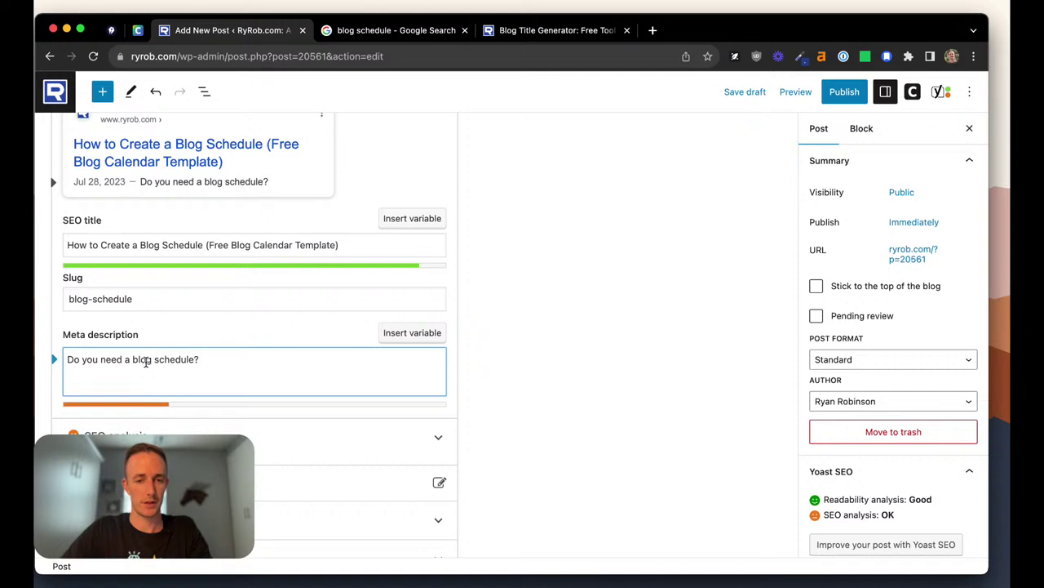
# Continue the meta description with "Grab my free blog calendar template in this ultimate guide to".
pyautogui.write('Gra')
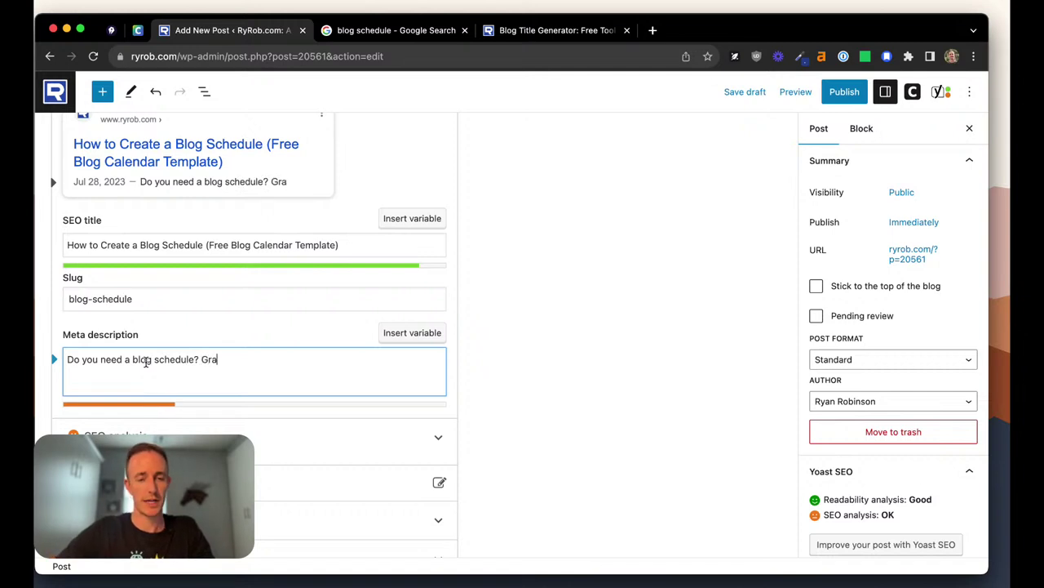
pyautogui.write('b my free blog ')
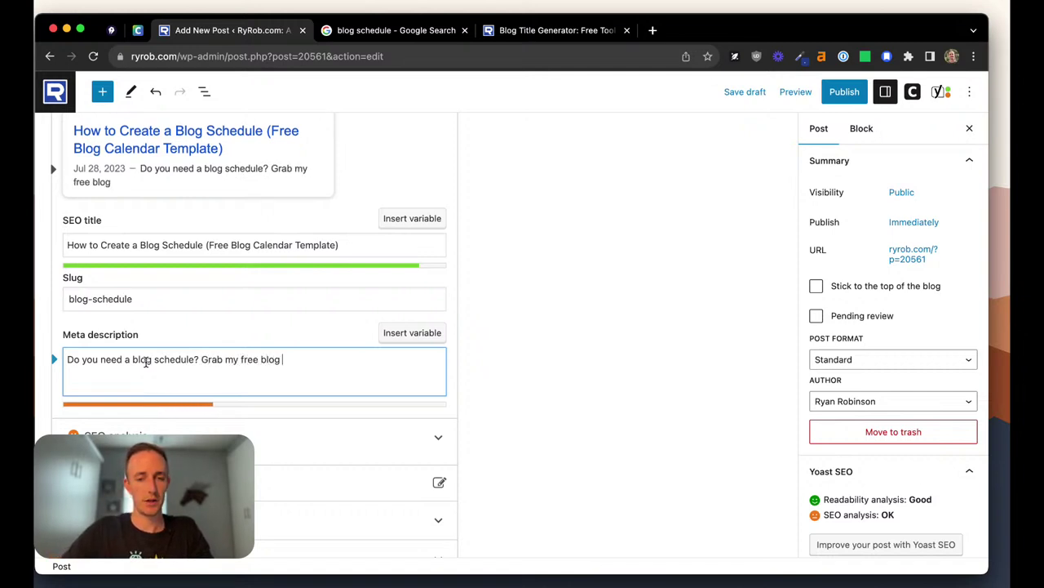
pyautogui.write('calendar te')
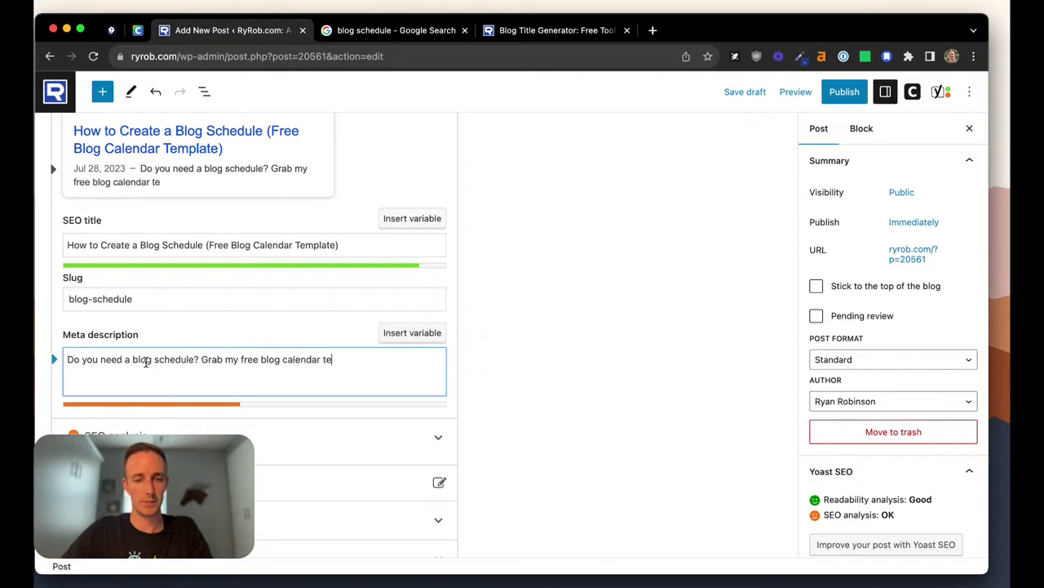
pyautogui.write('mplate is th')
pyautogui.press('BackSpace')
pyautogui.press('BackSpace')
pyautogui.press('BackSpace')
pyautogui.press('BackSpace')
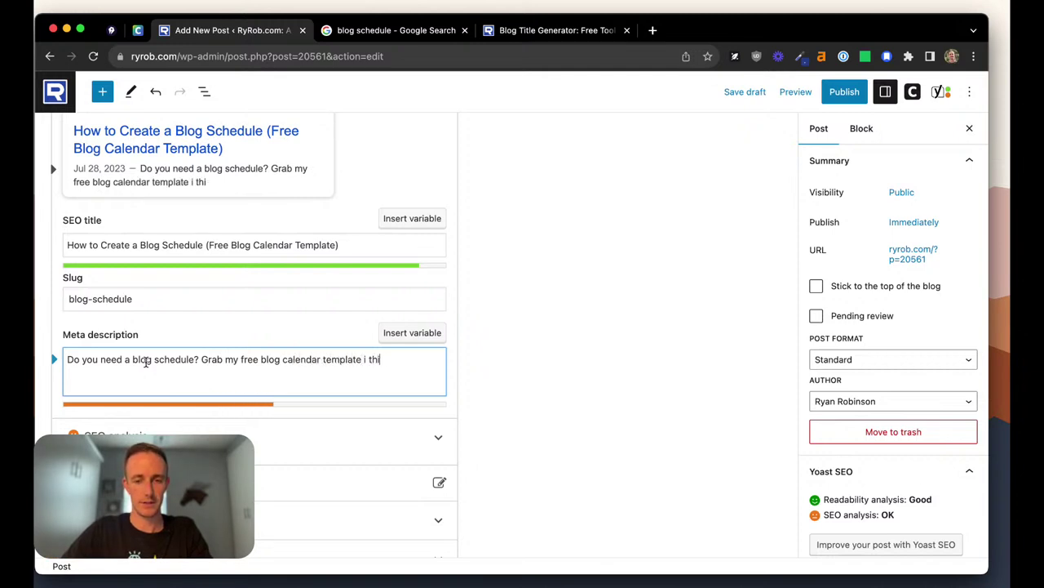
pyautogui.write('n this ultimat')
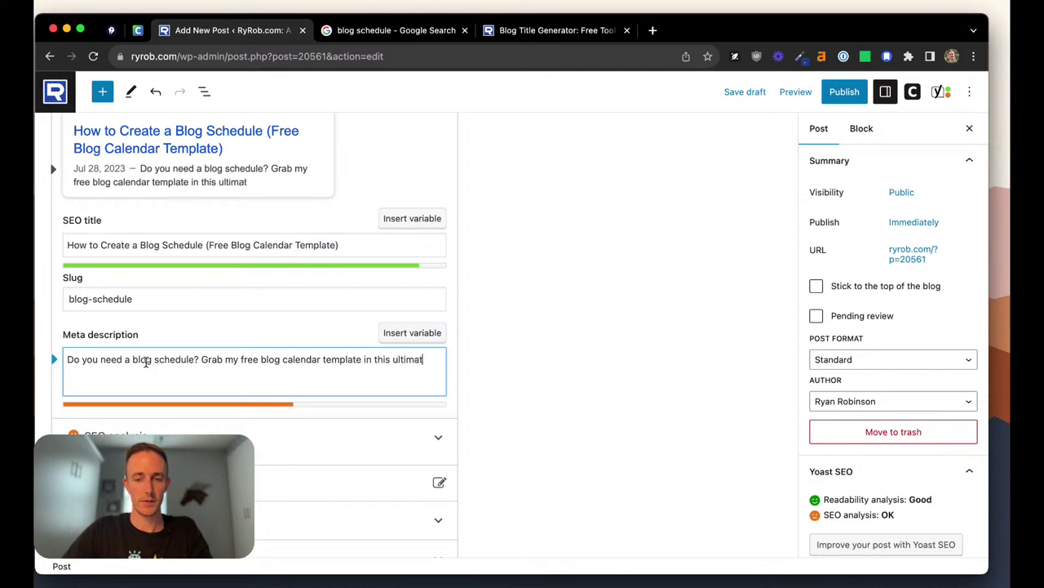
pyautogui.write('e guide to ')
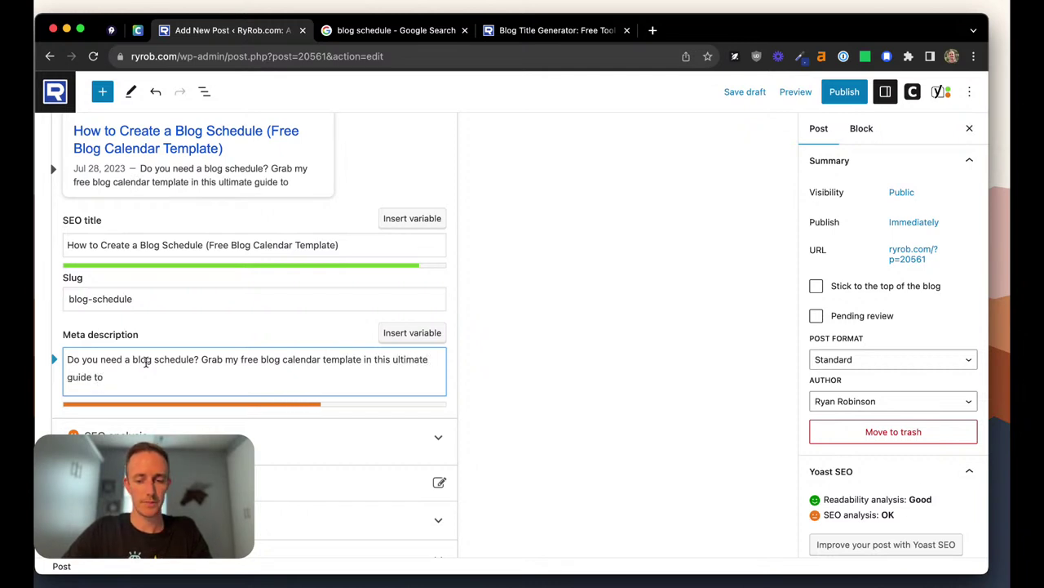
# Complete the meta description's second sentence with "blog post planning & organizing.".
pyautogui.write('blog content')
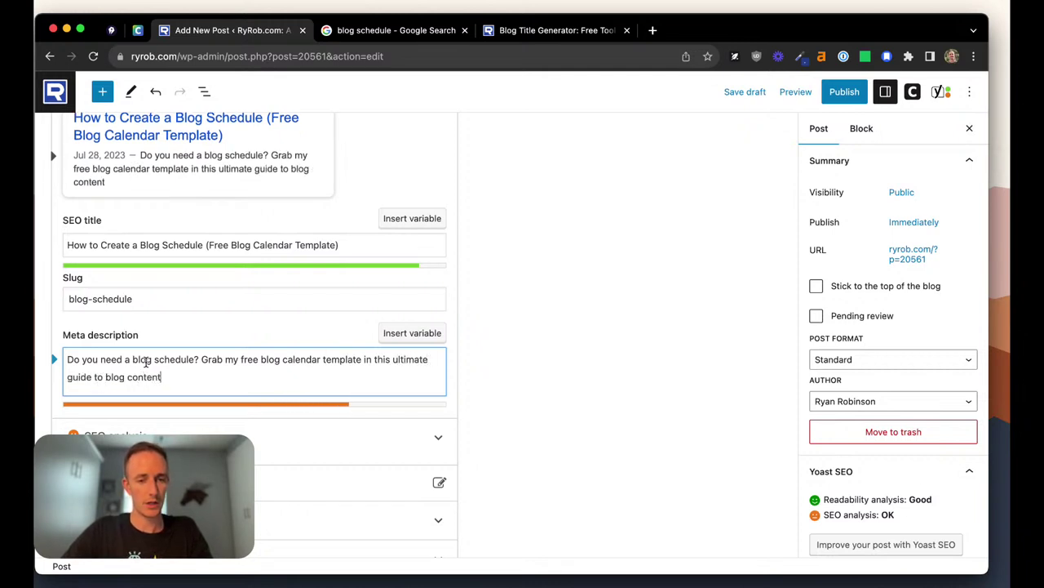
pyautogui.press('BackSpace')
pyautogui.press('BackSpace')
pyautogui.press('BackSpace')
pyautogui.press('BackSpace')
pyautogui.press('BackSpace')
pyautogui.press('BackSpace')
pyautogui.press('BackSpace')
pyautogui.press('BackSpace')
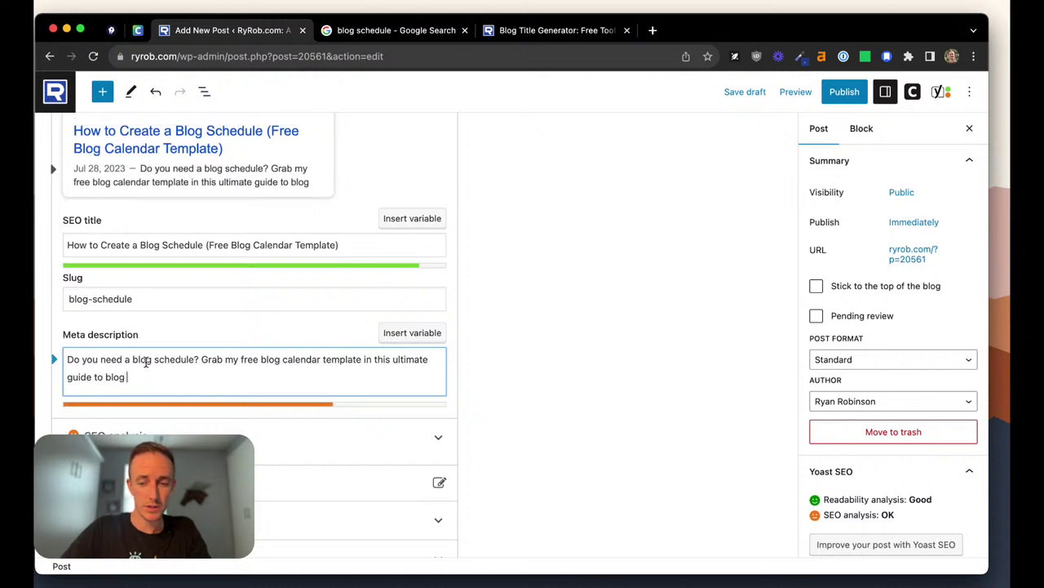
pyautogui.write('post planning')
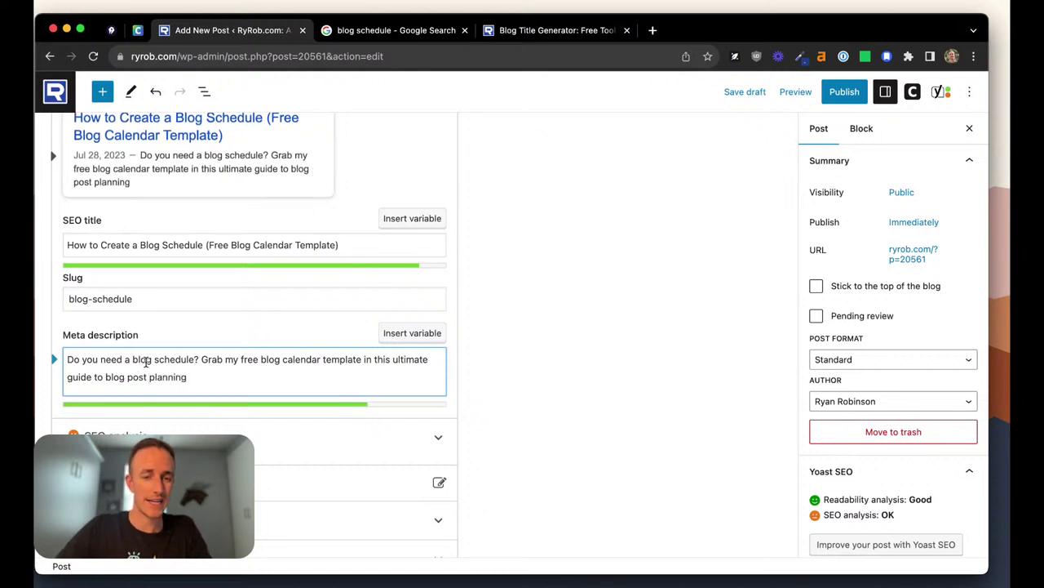
pyautogui.write(' & ')
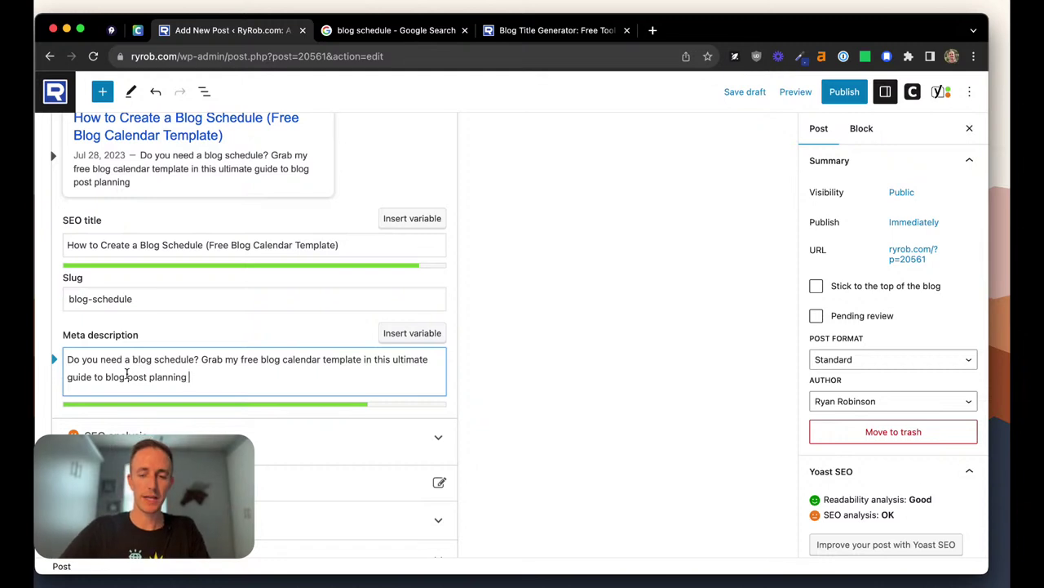
pyautogui.write('org')
pyautogui.write('ing')
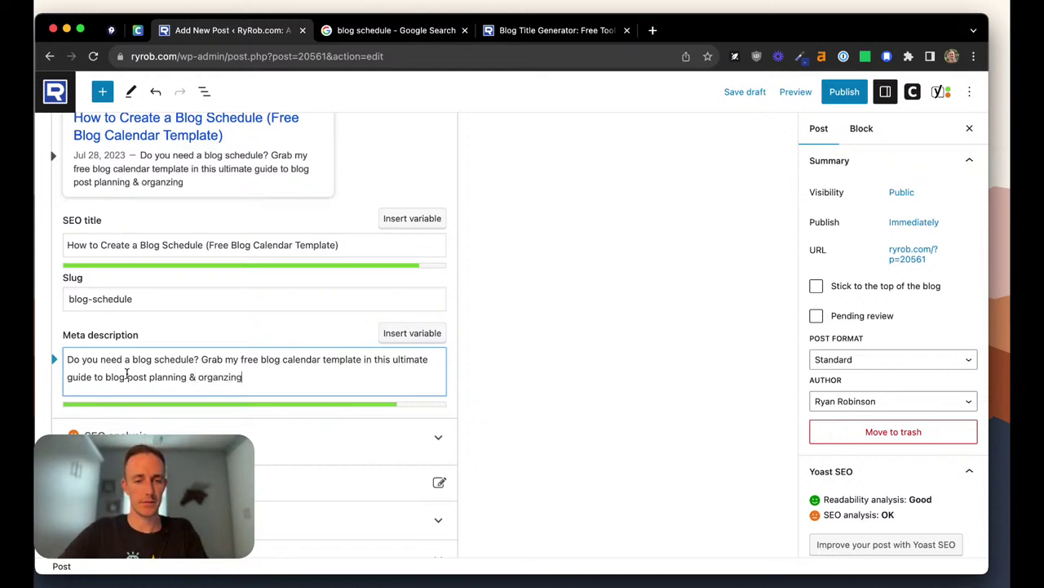
pyautogui.write('.')
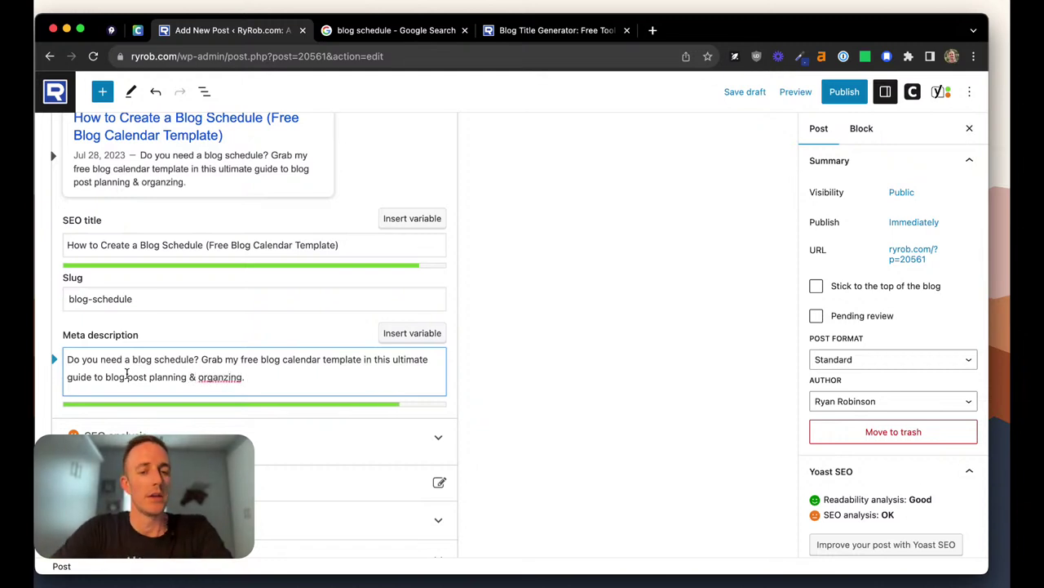
pyautogui.press('BackSpace')
pyautogui.press('BackSpace')
pyautogui.press('BackSpace')
pyautogui.press('BackSpace')
pyautogui.press('BackSpace')
pyautogui.press('BackSpace')
pyautogui.write('izing.')
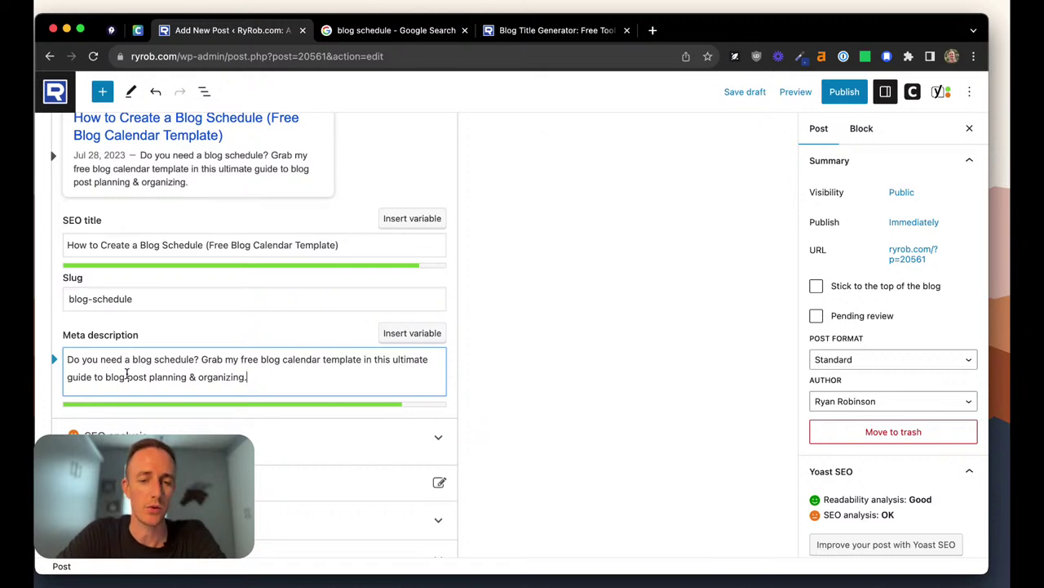
# Extend the end of the meta description so it reads "organizing your content.".
pyautogui.press('BackSpace')
pyautogui.write('your conten')
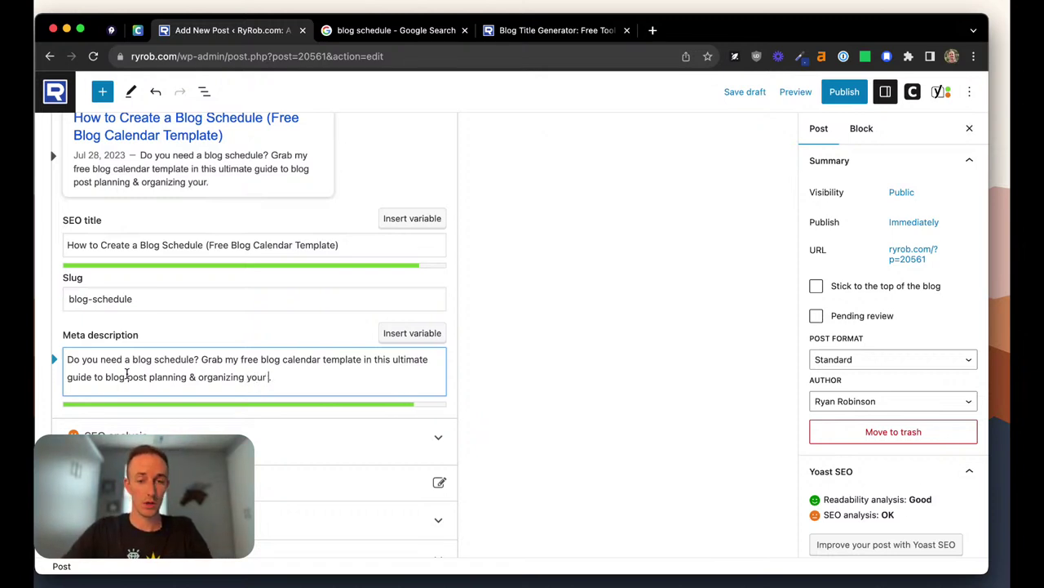
pyautogui.write('t.')
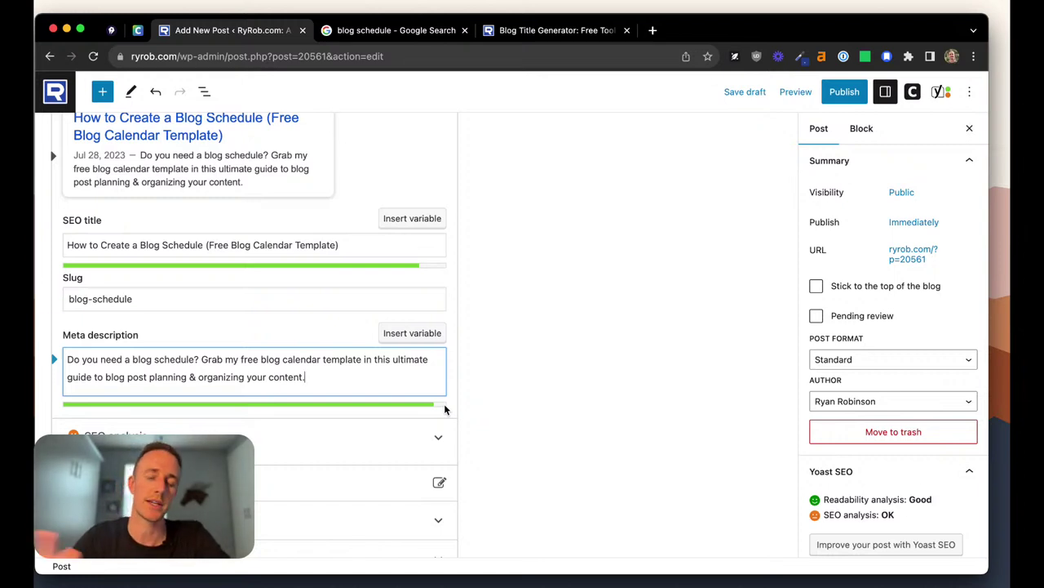
# Check the search result preview and the keyword phrases used in the meta description.
pyautogui.scroll(3, 340, 261)
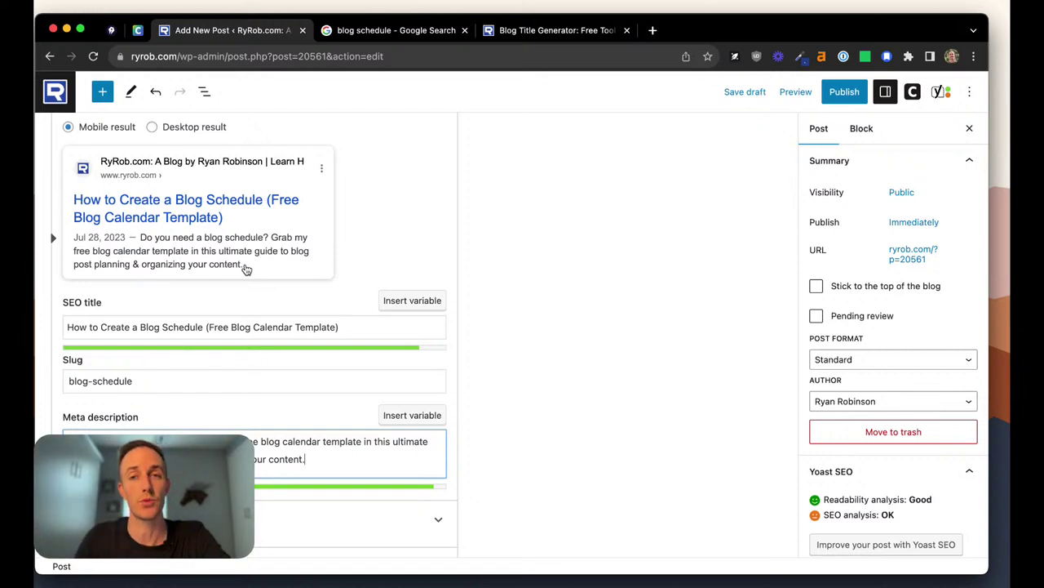
pyautogui.scroll(-2, 245, 269)
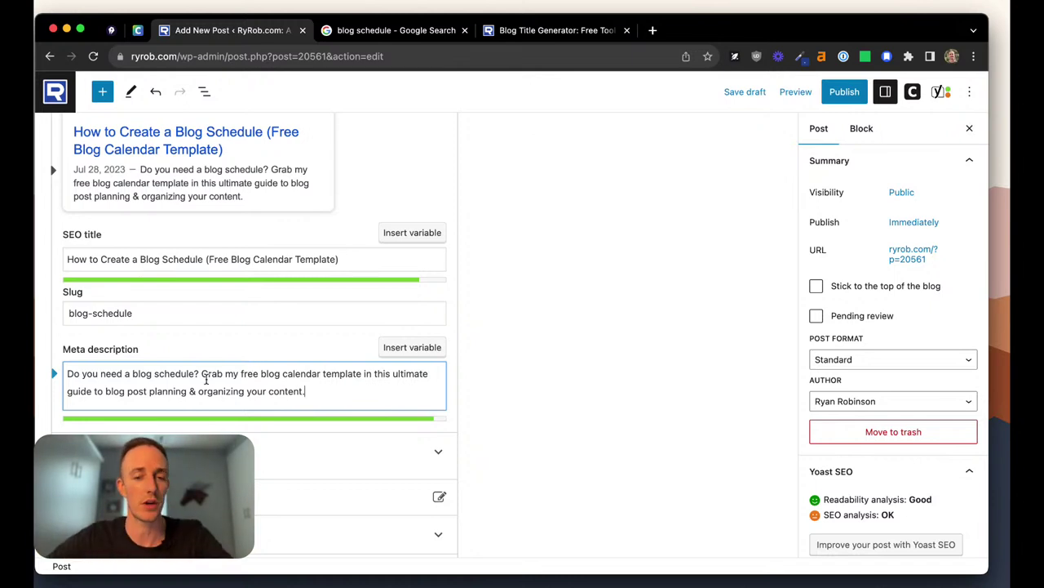
pyautogui.moveTo(195, 373); pyautogui.dragTo(132, 372)
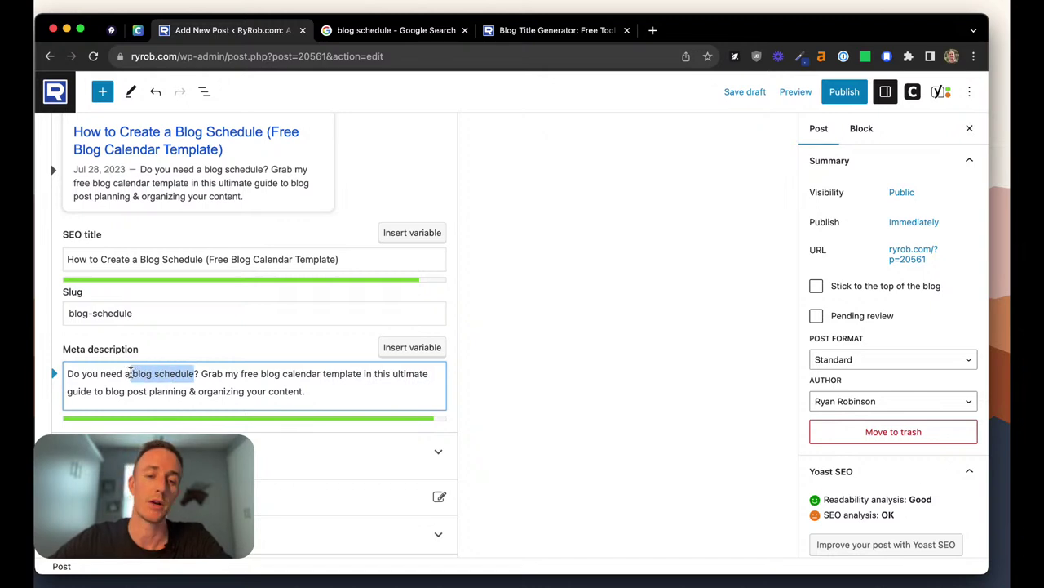
pyautogui.click(164, 377)
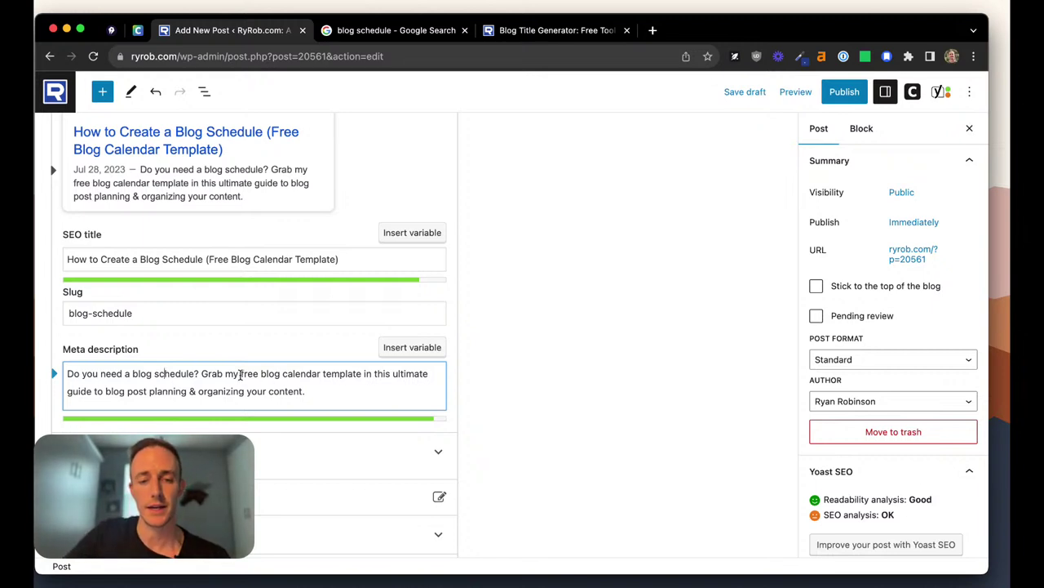
pyautogui.doubleClick(330, 374)
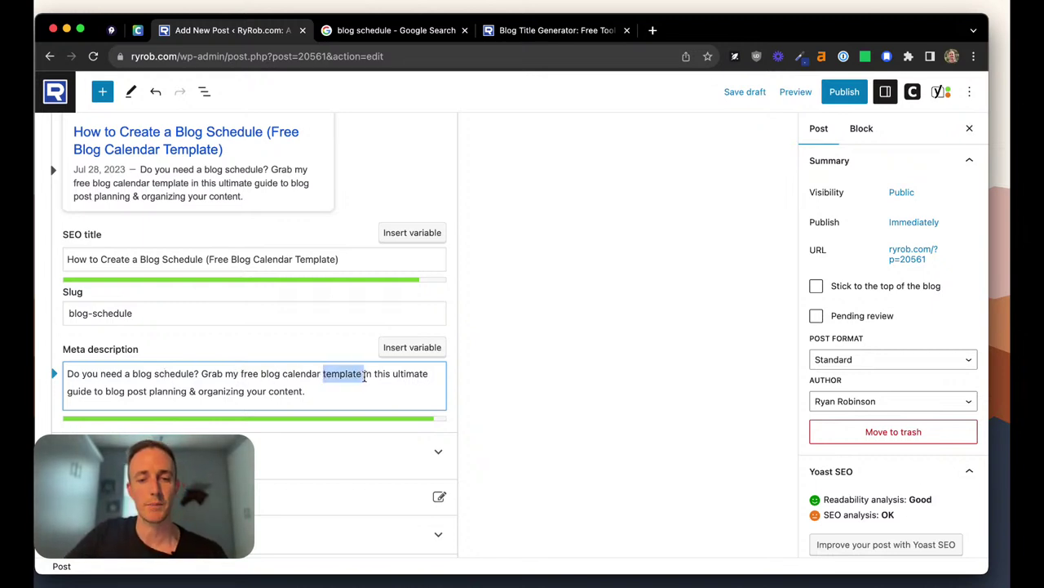
pyautogui.moveTo(261, 374); pyautogui.dragTo(316, 374)
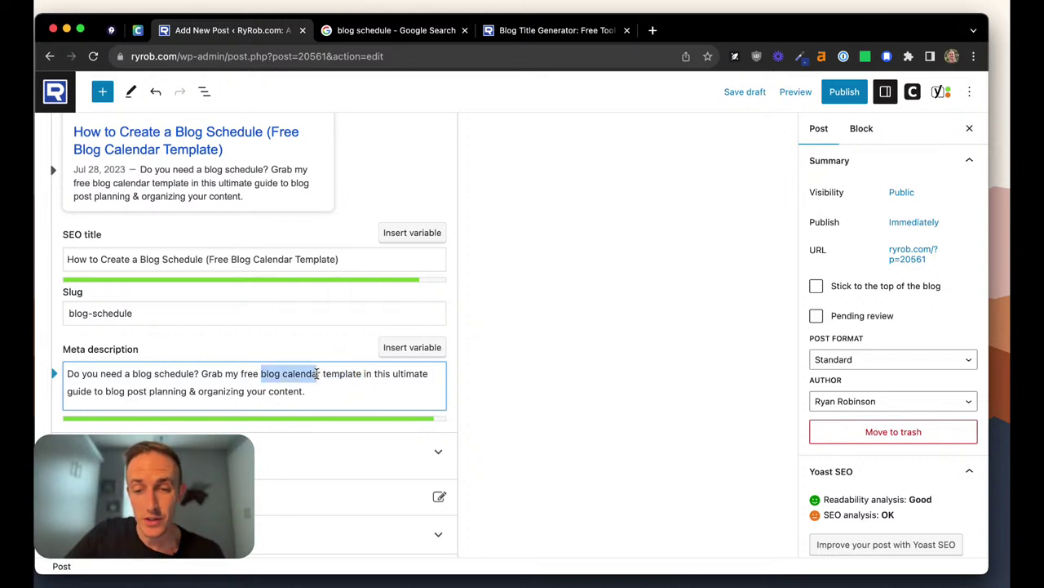
pyautogui.moveTo(86, 392); pyautogui.dragTo(63, 397)
pyautogui.click(134, 374)
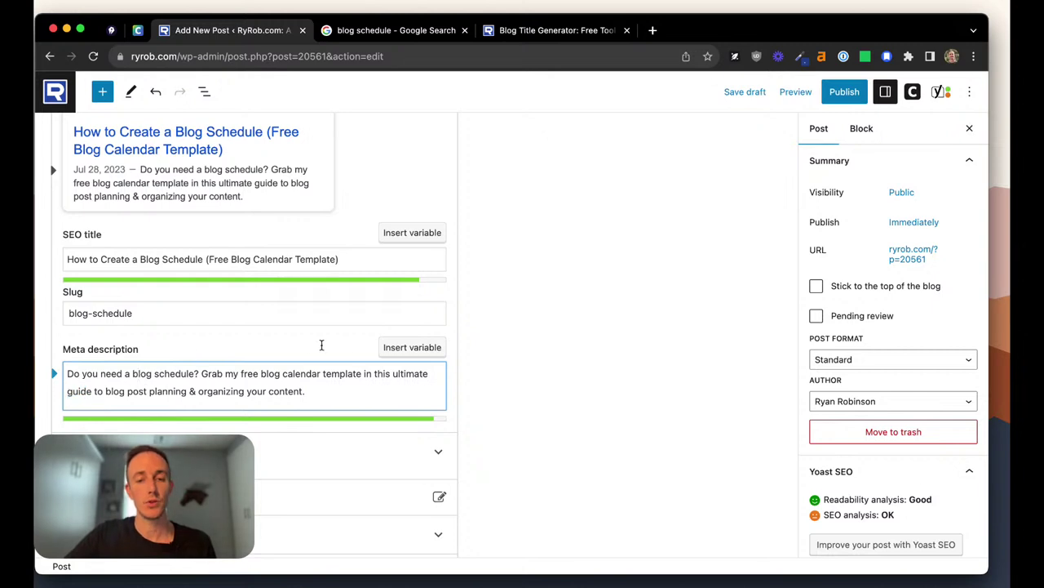
# Replace the word "ultimate" in the meta description with "step-by-step".
pyautogui.moveTo(431, 373); pyautogui.dragTo(390, 373)
pyautogui.press('BackSpace')
pyautogui.write('ate')
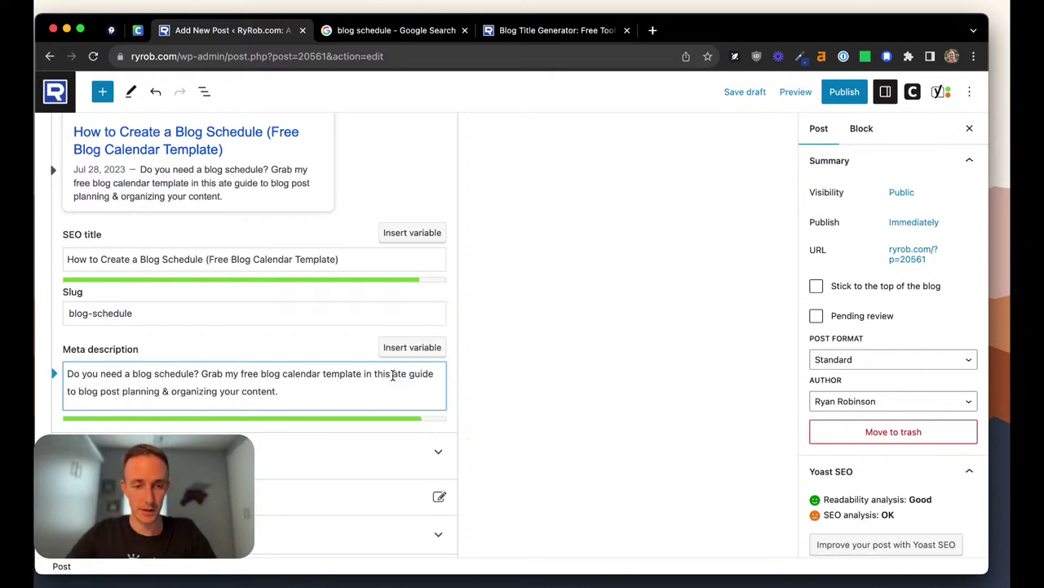
pyautogui.press('BackSpace')
pyautogui.press('BackSpace')
pyautogui.press('BackSpace')
pyautogui.write('step')
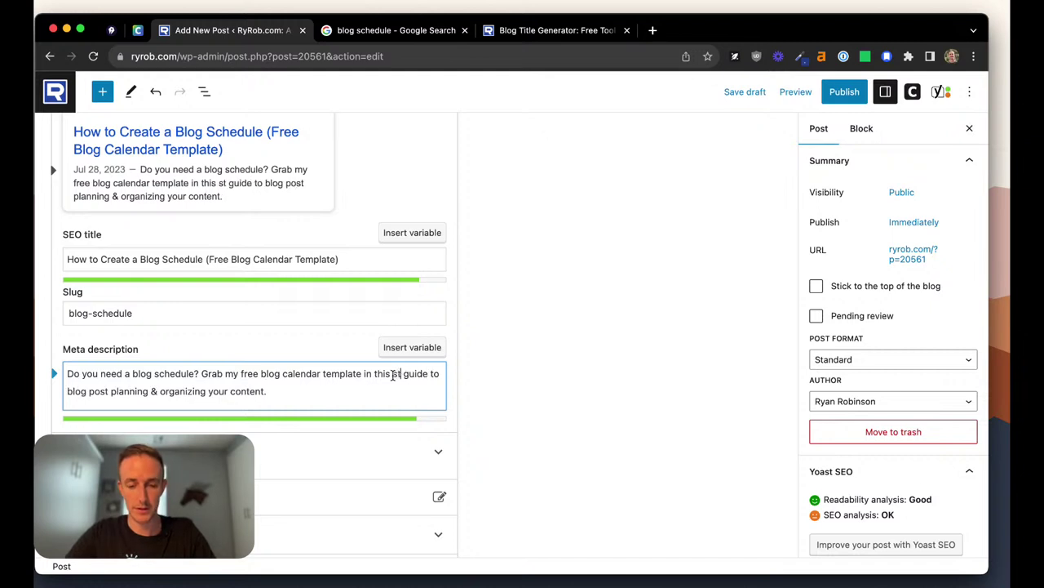
pyautogui.write('-by-step')
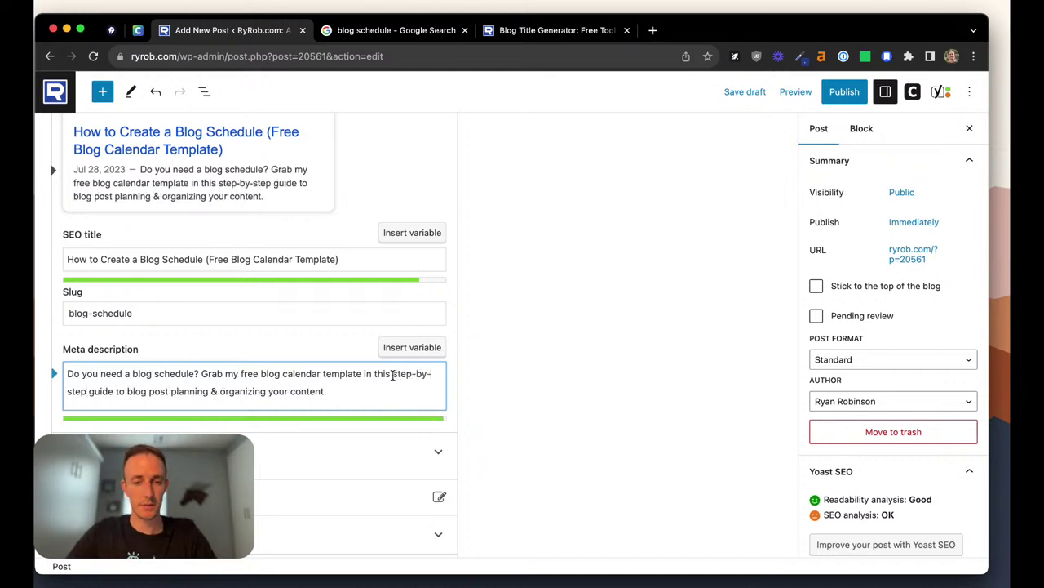
# Reread the closing part of the meta description, from "blog post planning" to "content".
pyautogui.moveTo(126, 391); pyautogui.dragTo(202, 393)
pyautogui.click(204, 392)
pyautogui.click(219, 392)
pyautogui.click(361, 390)
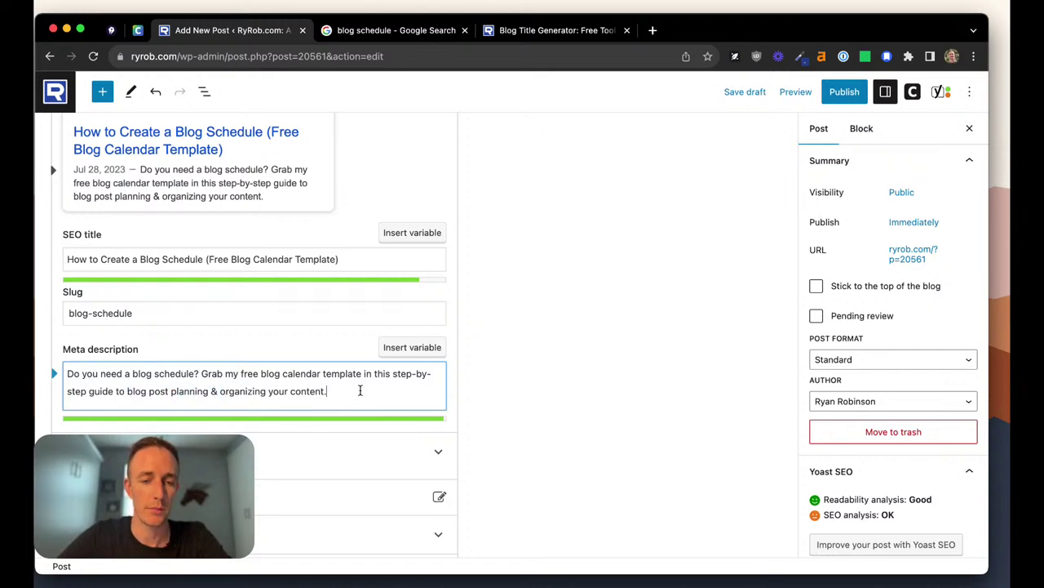
pyautogui.moveTo(325, 391); pyautogui.dragTo(288, 392)
pyautogui.click(329, 391)
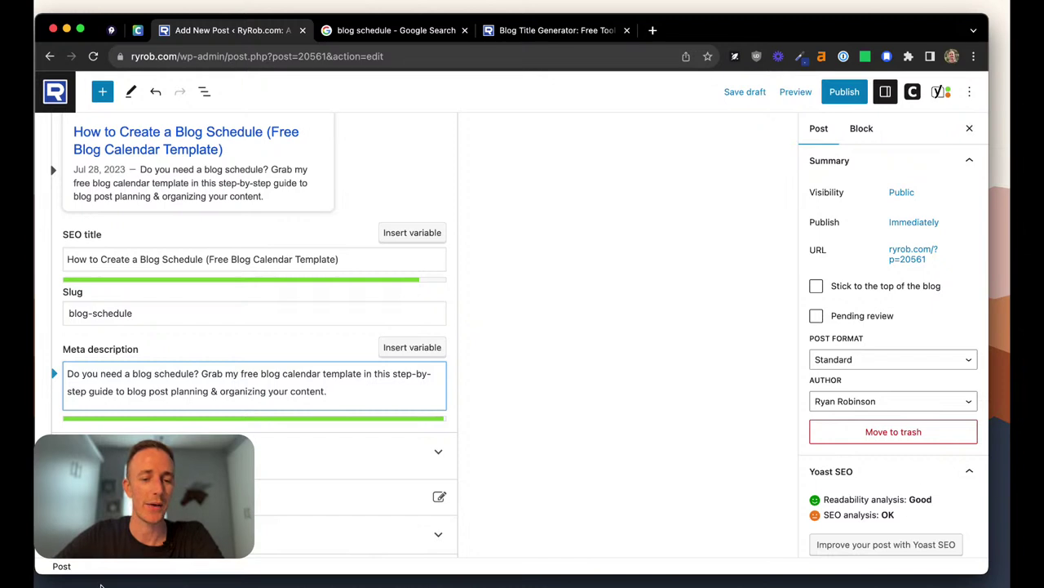
pyautogui.click(100, 585)
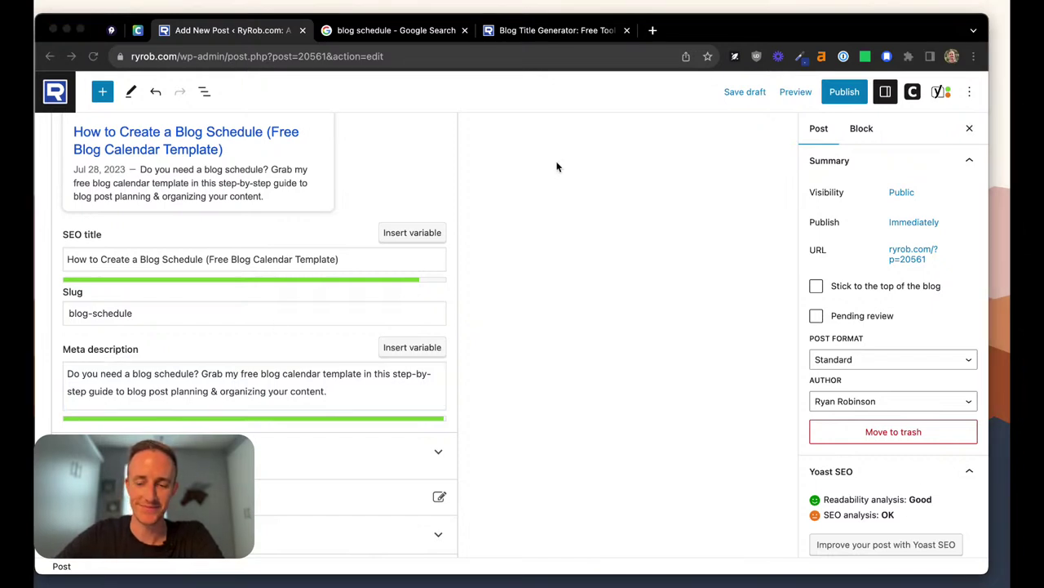
# Expand the Yoast SEO analysis for "blog schedule" and review the problems listed in the analysis results.
pyautogui.click(539, 275)
pyautogui.scroll(-2, 540, 342)
pyautogui.scroll(-4, 541, 341)
pyautogui.scroll(-1, 541, 341)
pyautogui.scroll(3, 540, 341)
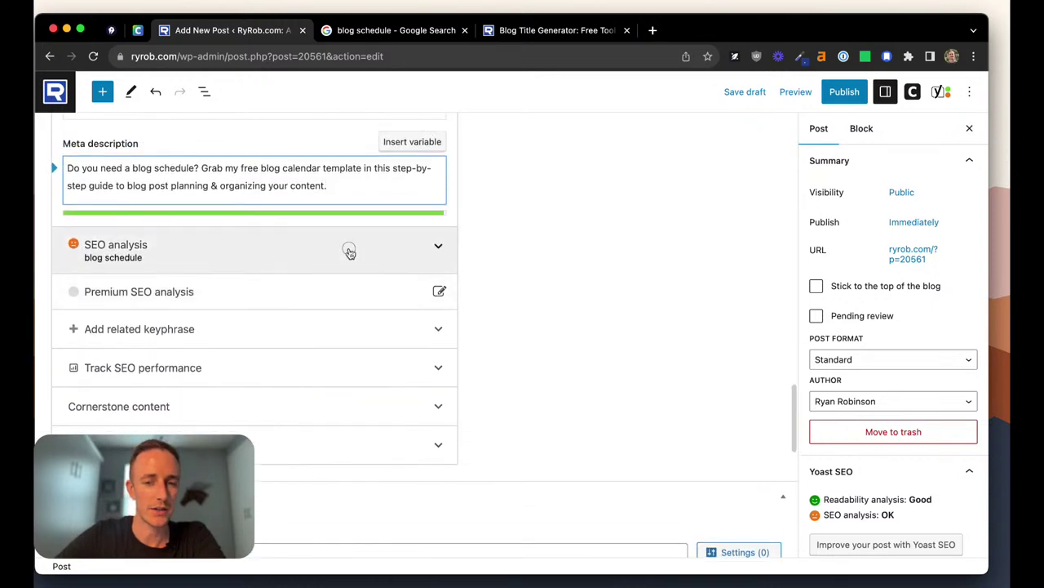
pyautogui.click(349, 252)
pyautogui.scroll(-1, 287, 333)
pyautogui.scroll(-1, 287, 334)
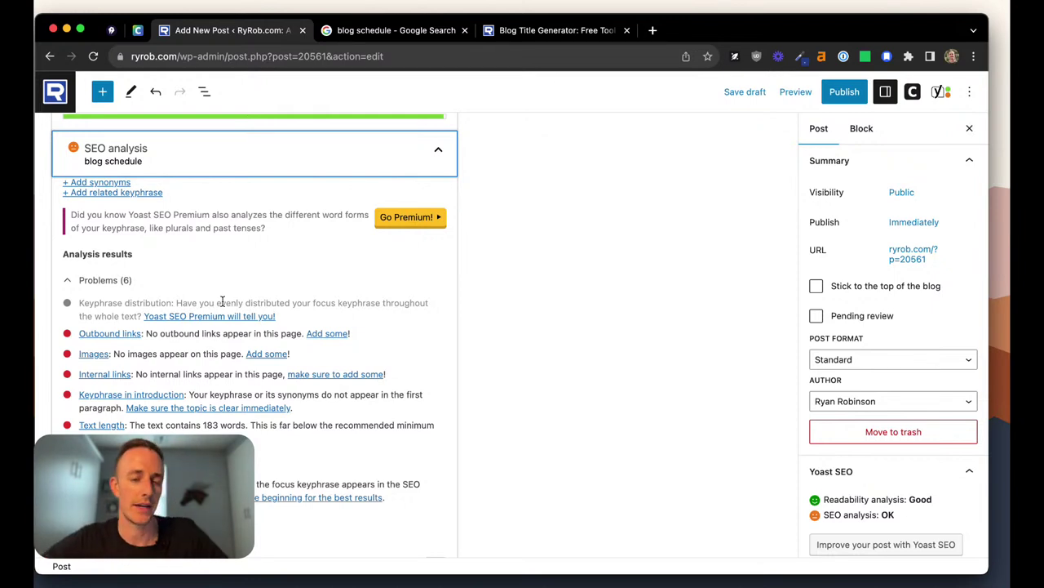
# Review the remaining problems and improvements in the Yoast SEO analysis for "blog schedule" and collapse the analysis.
pyautogui.scroll(-2, 222, 302)
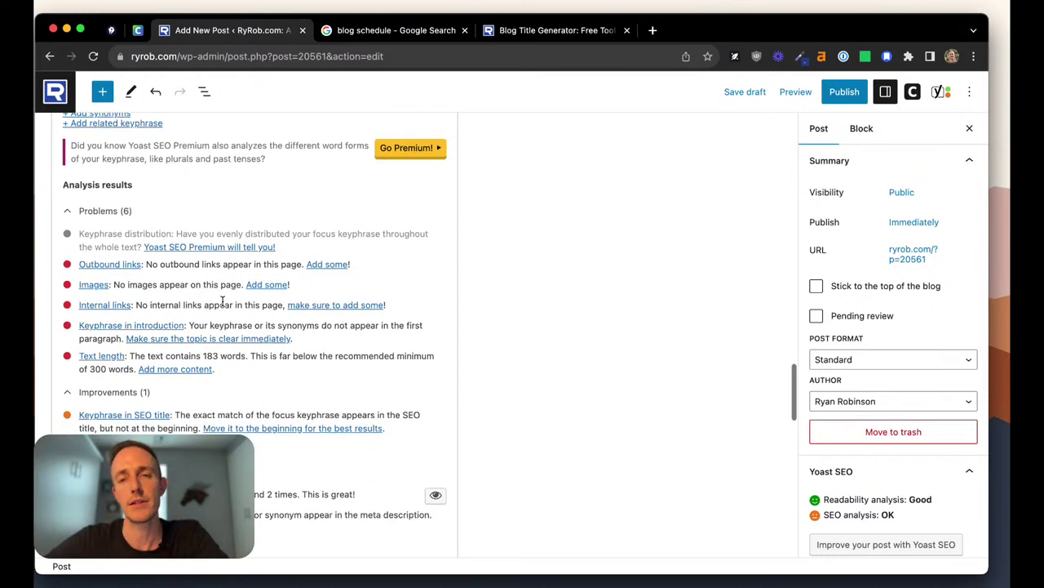
pyautogui.scroll(2, 222, 302)
pyautogui.scroll(1, 337, 241)
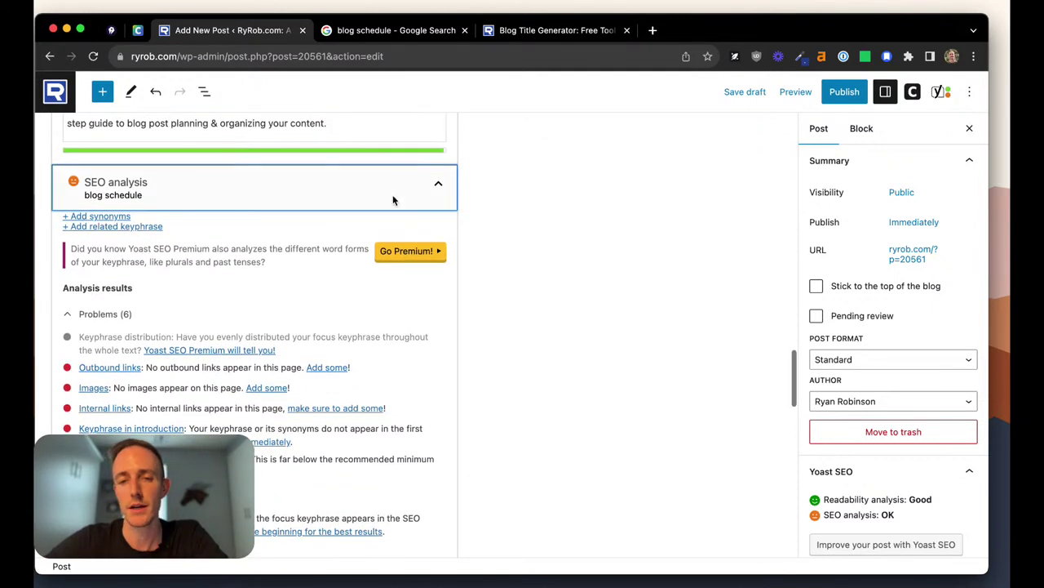
pyautogui.click(439, 189)
# Go back over the post's outline up to its title and save the post as a draft.
pyautogui.scroll(5, 500, 206)
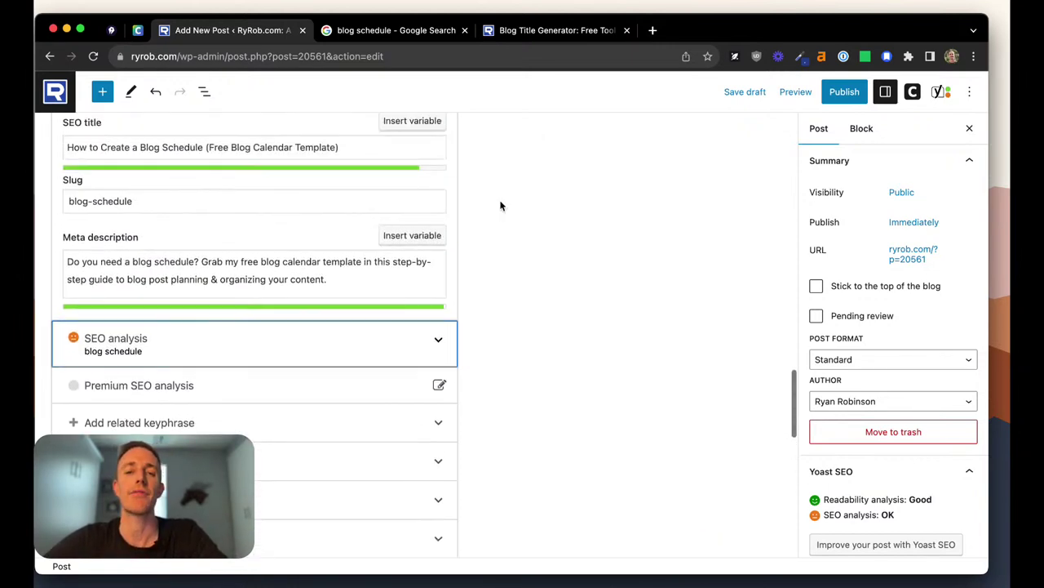
pyautogui.scroll(10, 500, 206)
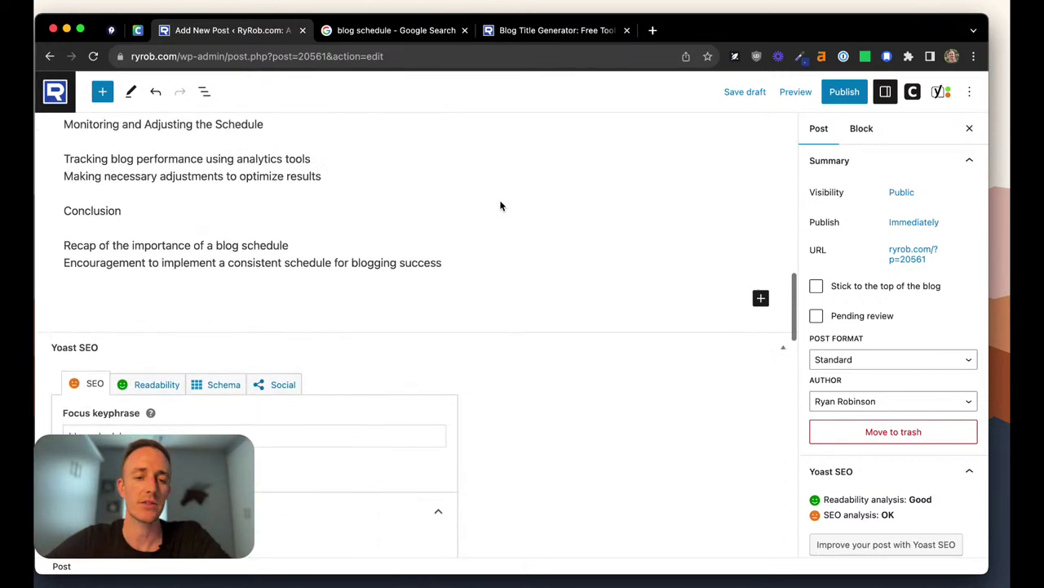
pyautogui.scroll(10, 354, 386)
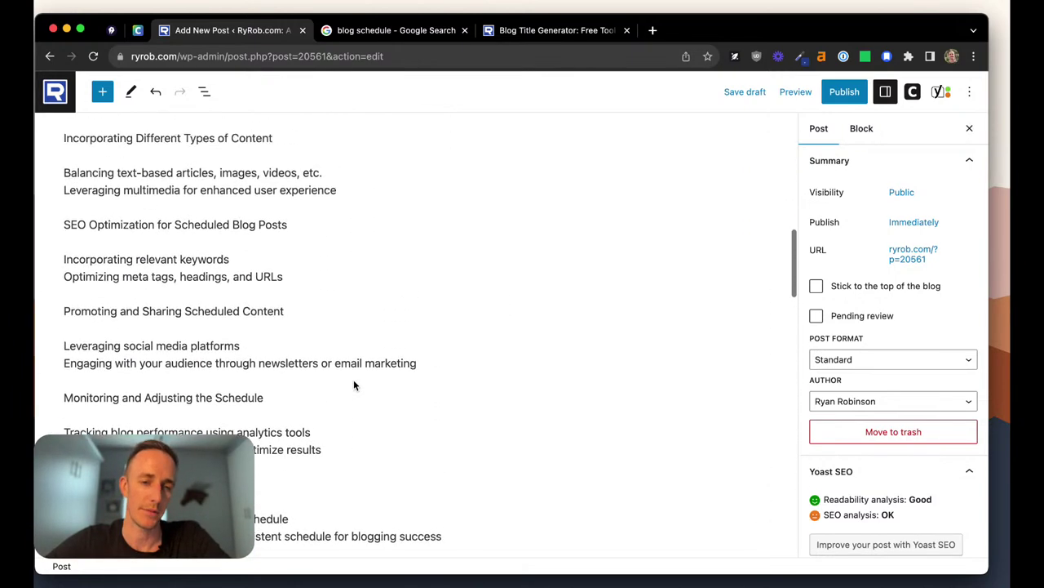
pyautogui.scroll(8, 354, 385)
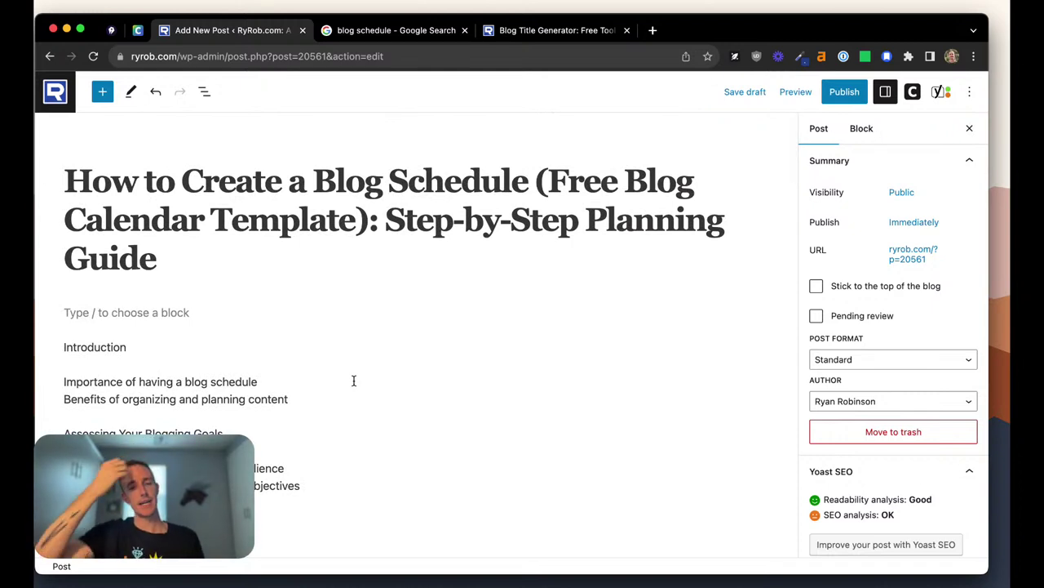
pyautogui.scroll(-3, 353, 380)
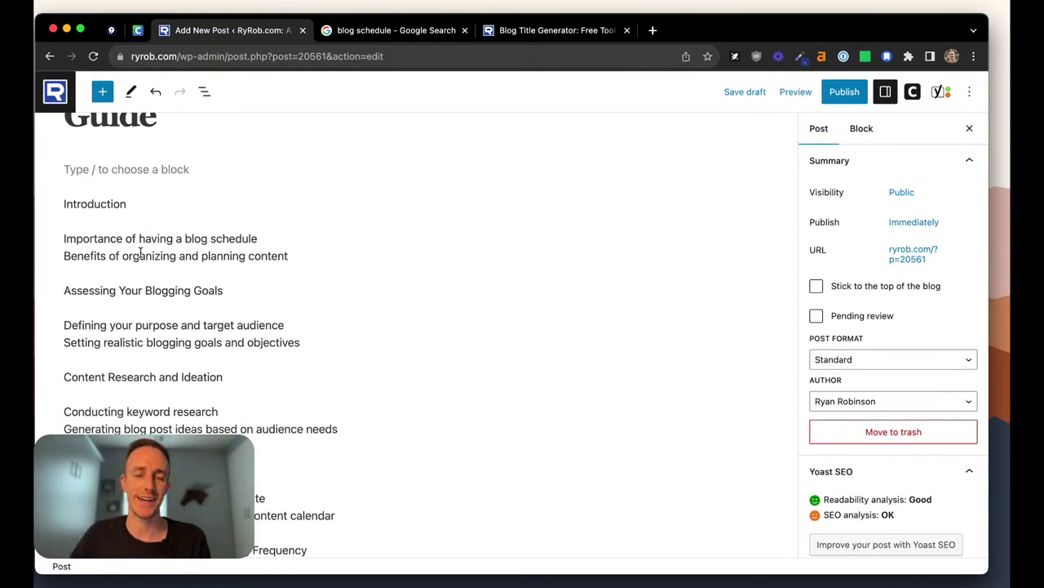
pyautogui.click(747, 93)
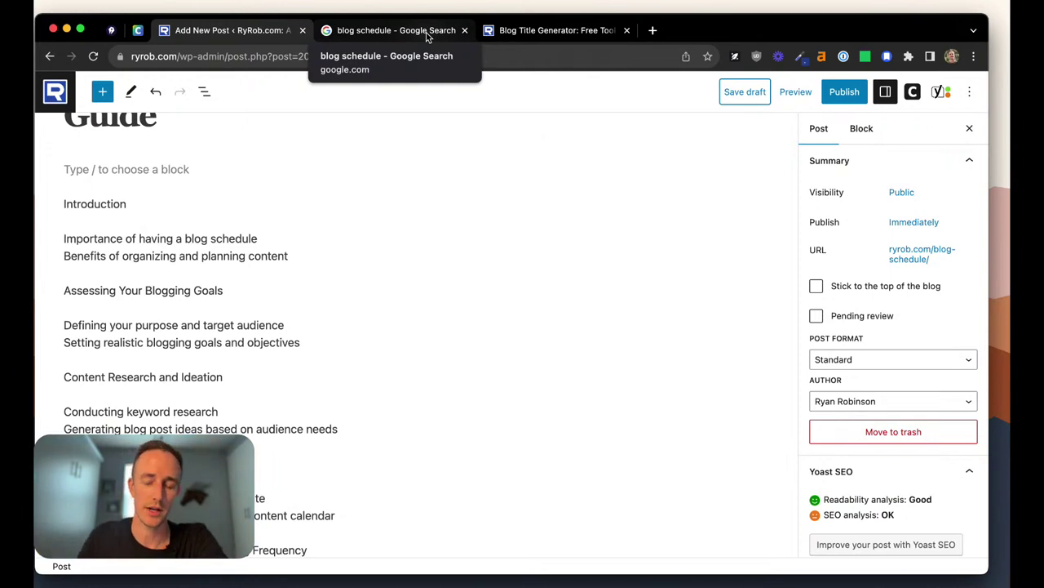
# Switch to Clearscope and run a single report for the query "blog schedule" for United States (google.com) in English.
pyautogui.moveTo(487, 273)
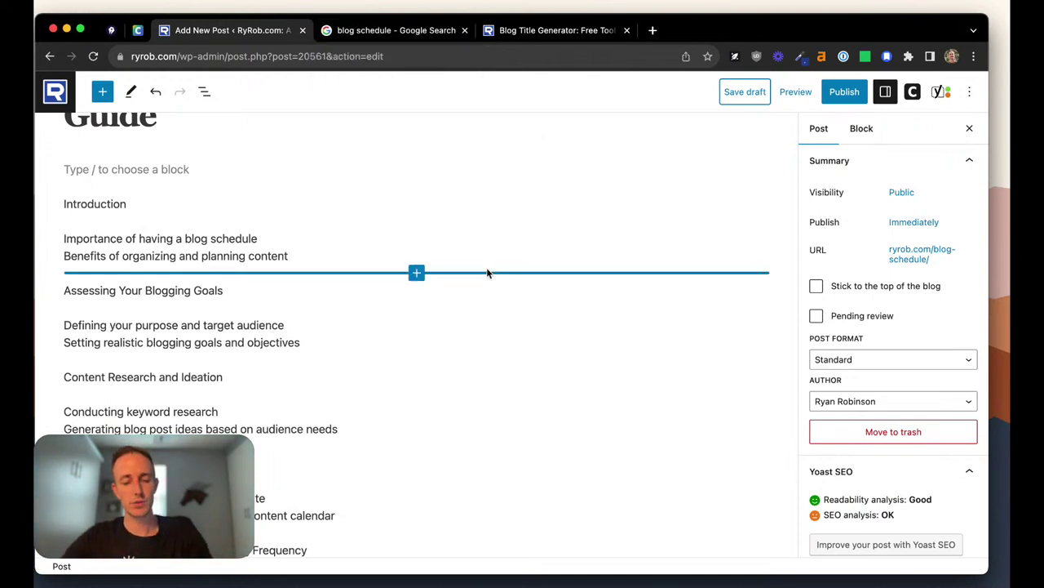
pyautogui.click(138, 33)
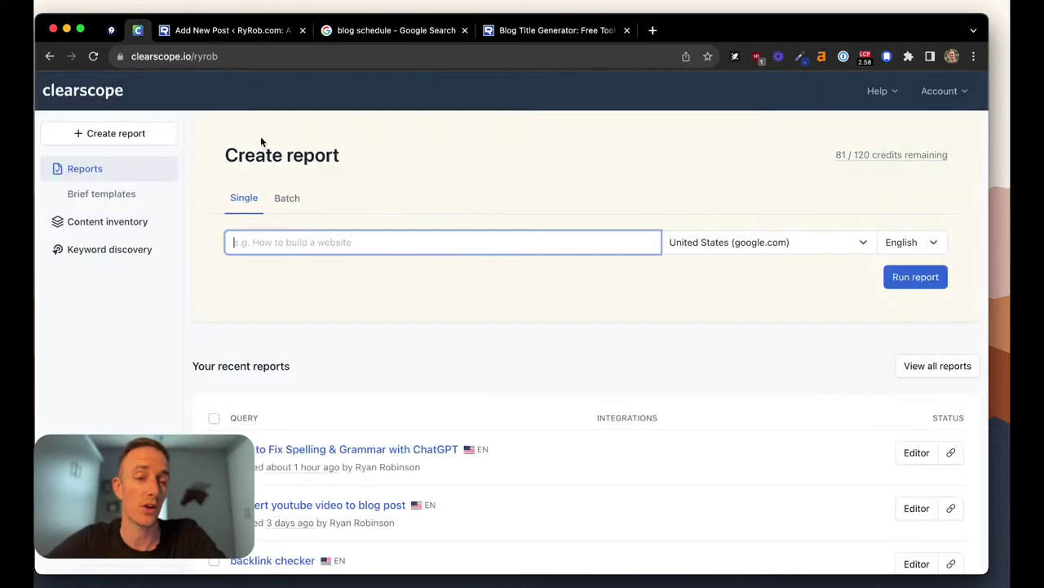
pyautogui.click(511, 187)
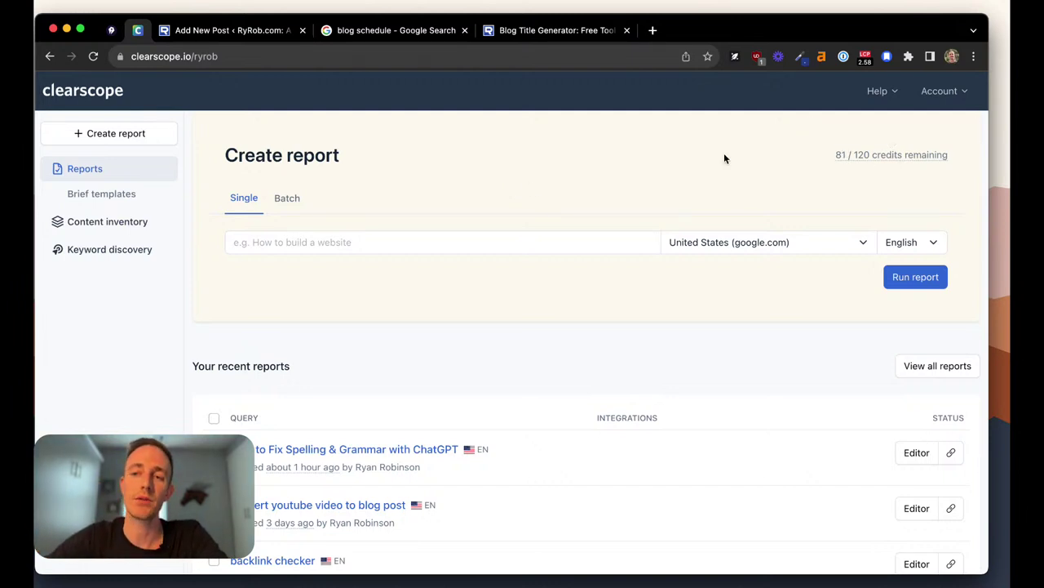
pyautogui.click(333, 245)
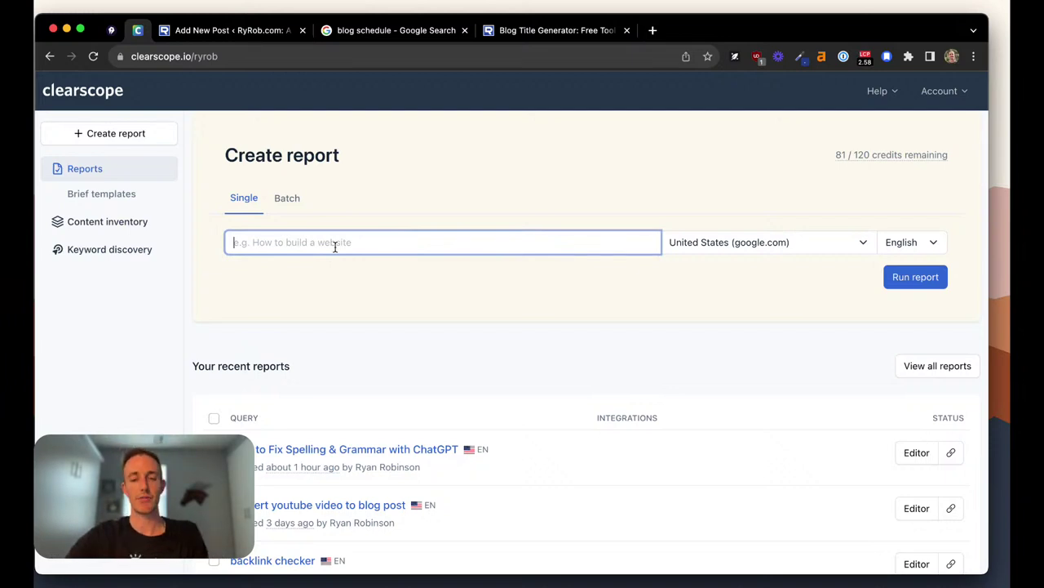
pyautogui.write('blog s')
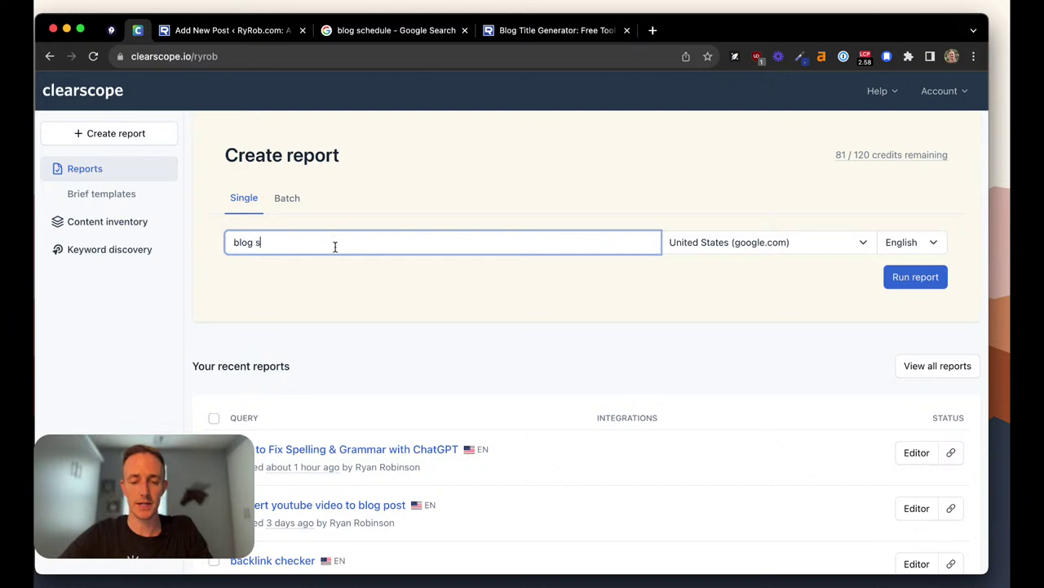
pyautogui.write('chedule')
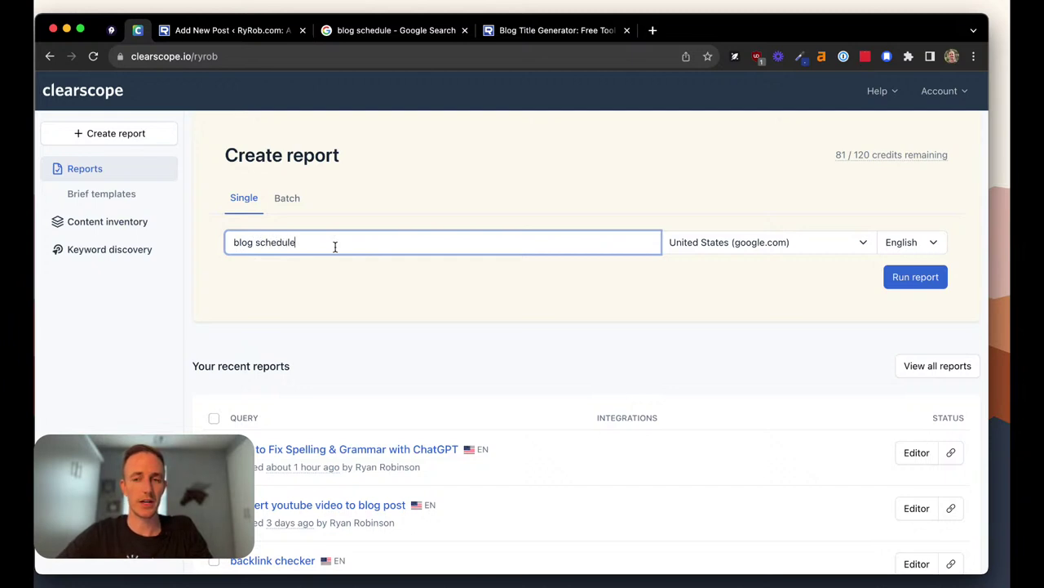
pyautogui.click(915, 277)
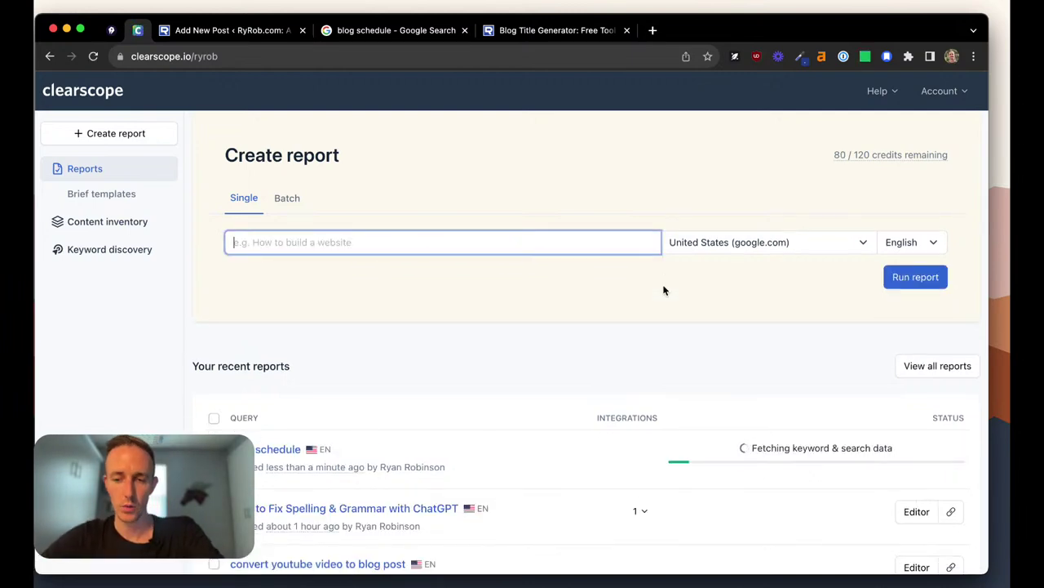
# Wait for the "blog schedule" report to finish and open it in the Clearscope editor.
pyautogui.scroll(-3, 664, 290)
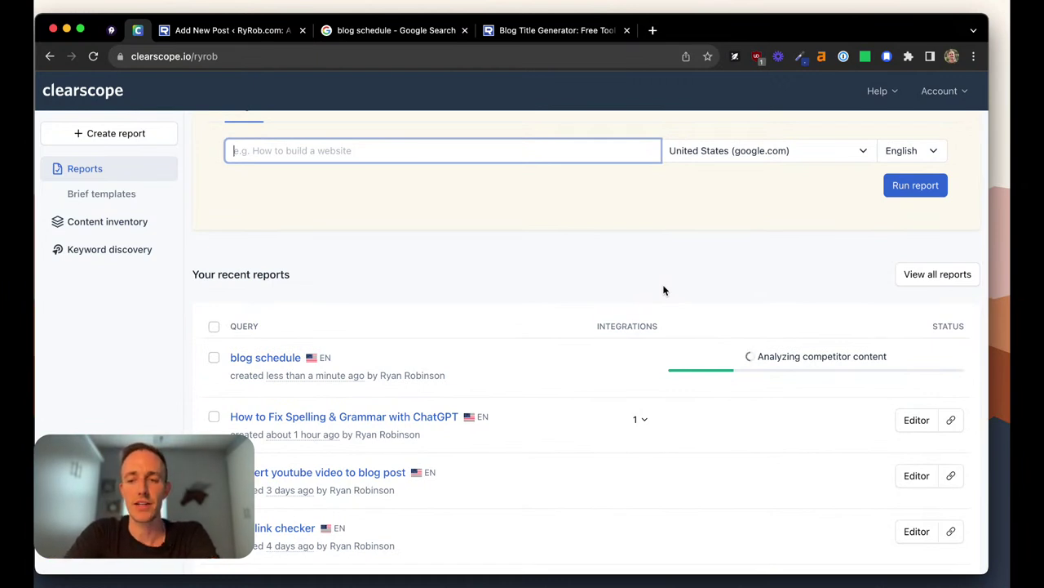
pyautogui.moveTo(788, 364)
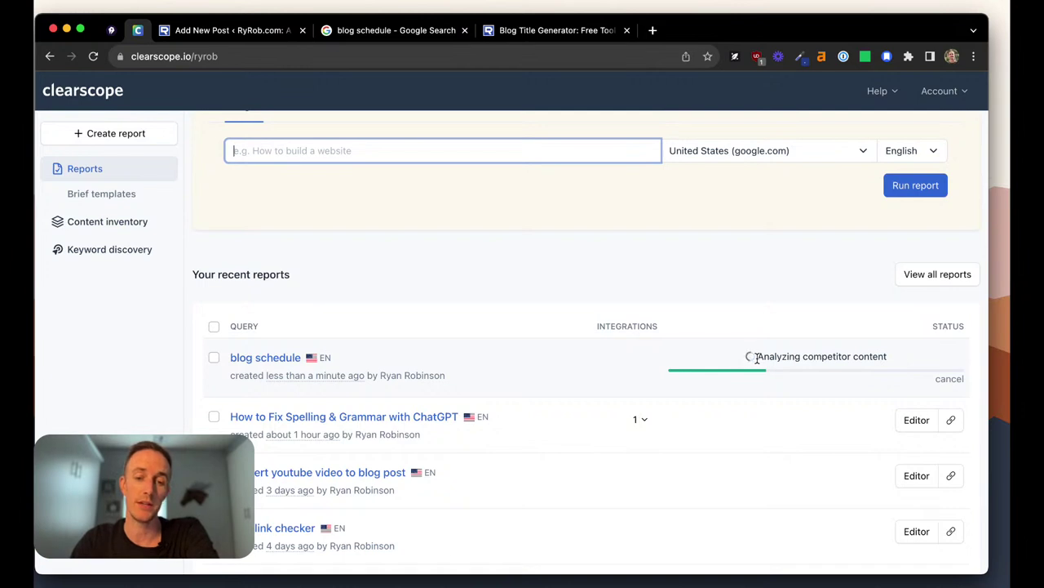
pyautogui.scroll(2, 757, 357)
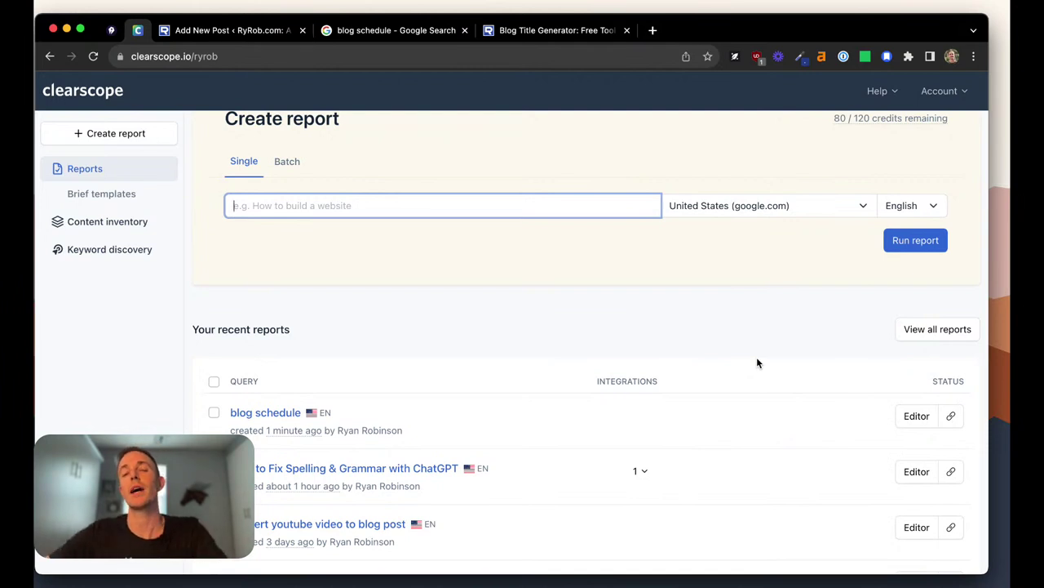
pyautogui.scroll(-2, 757, 361)
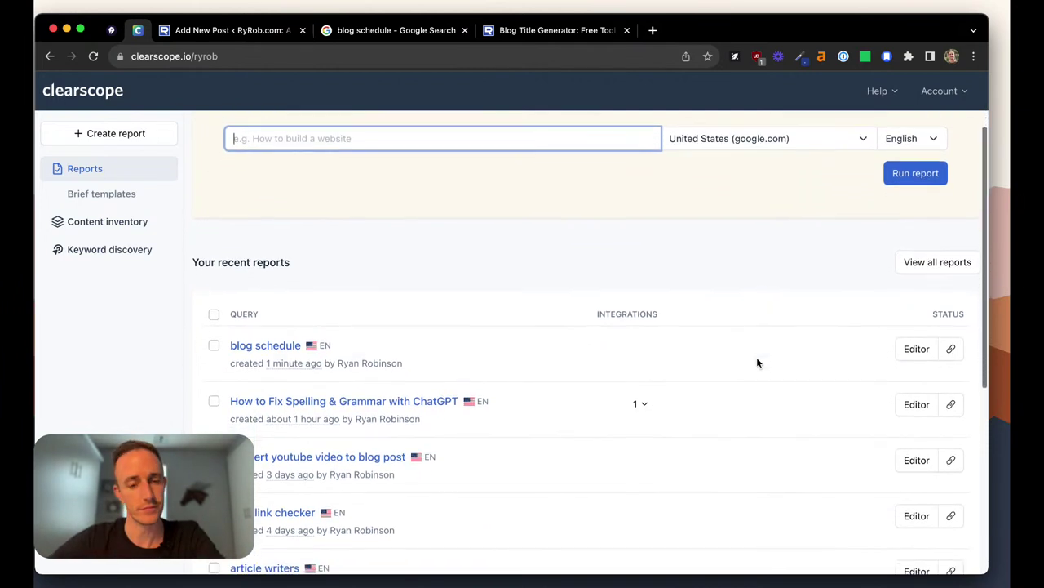
pyautogui.click(913, 351)
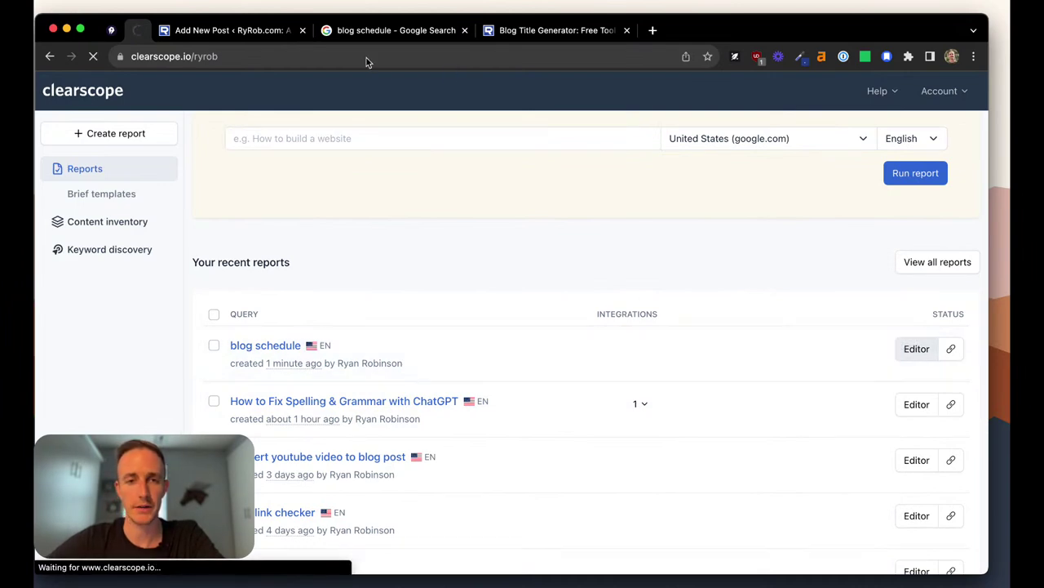
# Switch to the WordPress post and copy its full title.
pyautogui.click(242, 32)
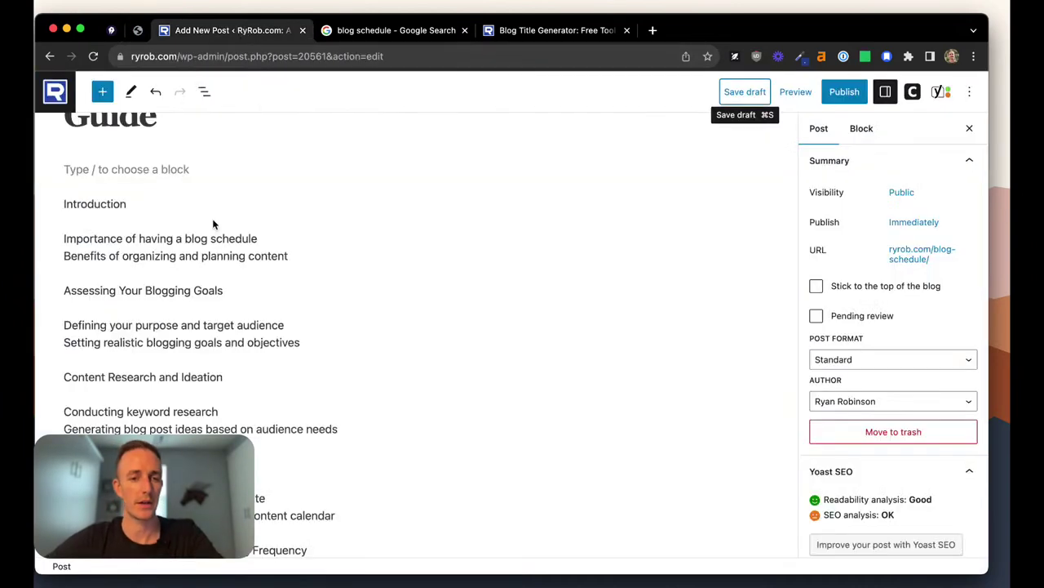
pyautogui.scroll(5, 213, 224)
pyautogui.tripleClick(217, 163)
pyautogui.hotkey('ctrl', 'c')
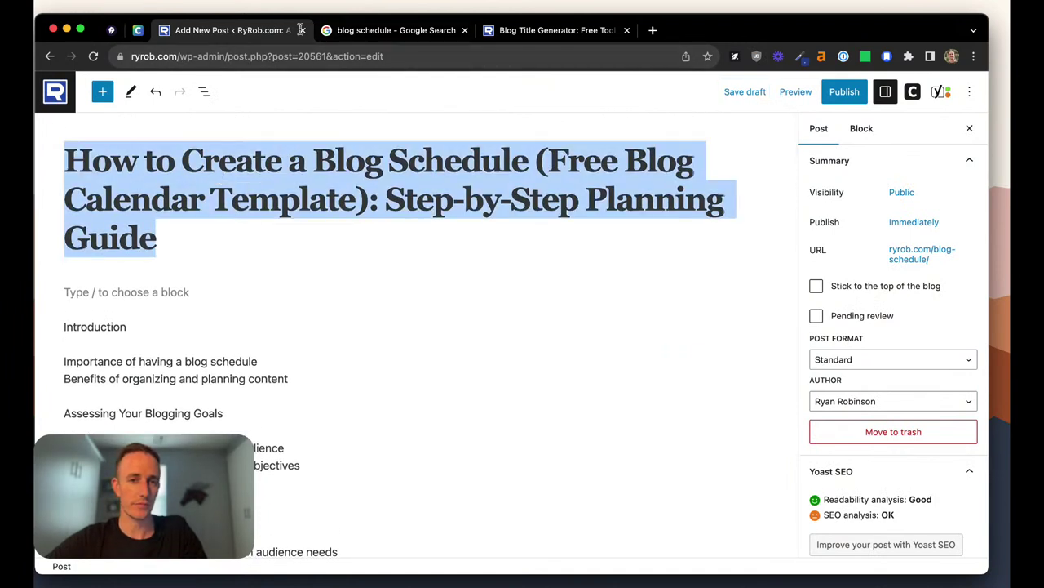
# Paste the post title into the Clearscope editor for "blog schedule" and format it as Heading 1.
pyautogui.click(139, 31)
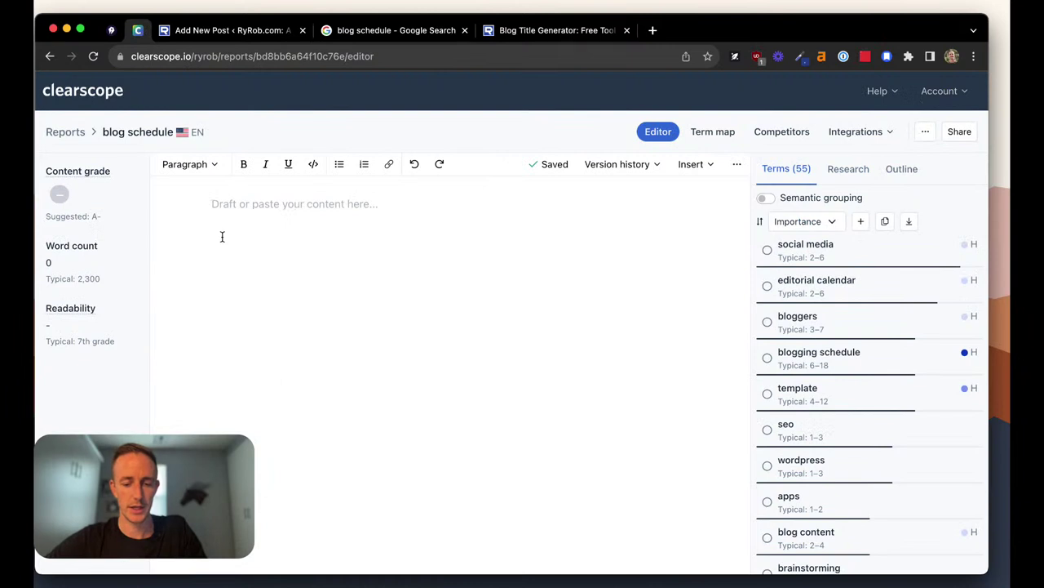
pyautogui.click(222, 236)
pyautogui.hotkey('ctrl', 'v')
pyautogui.tripleClick(261, 202)
pyautogui.click(208, 162)
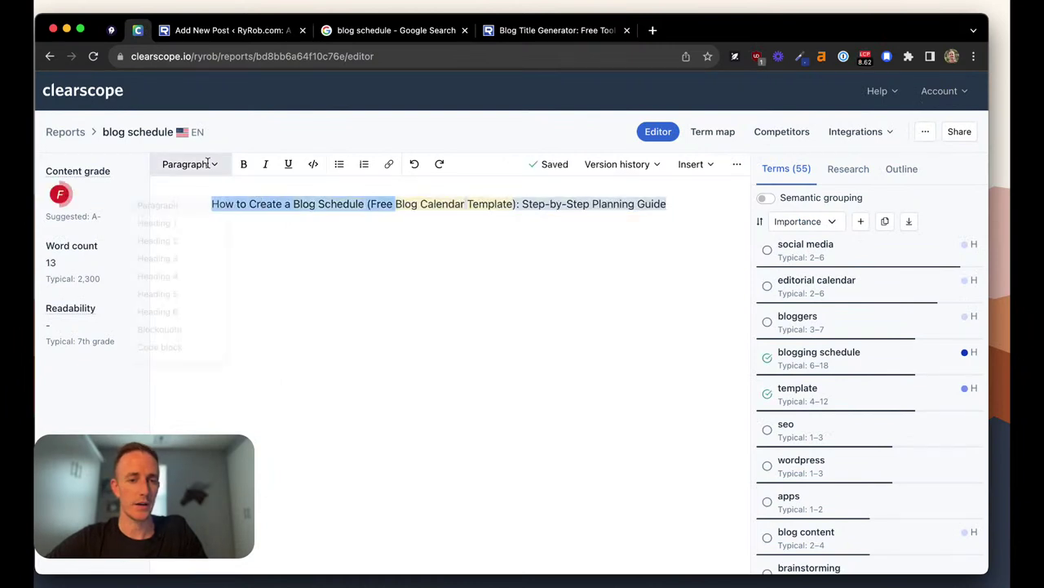
pyautogui.click(209, 223)
pyautogui.click(451, 322)
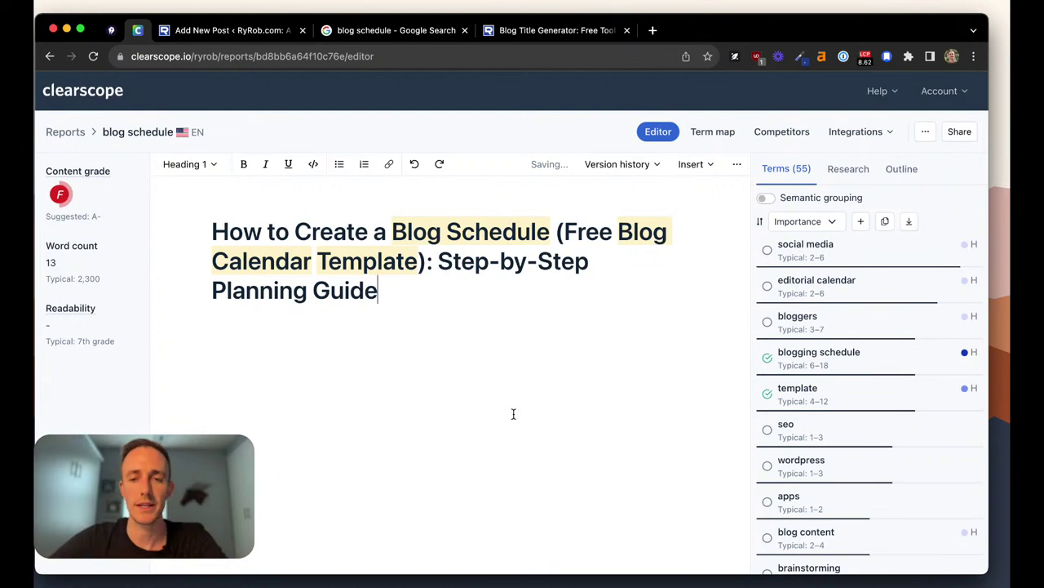
# Examine the highlighted terms in the heading and the recommended terms with their importance and typical uses.
pyautogui.moveTo(438, 231)
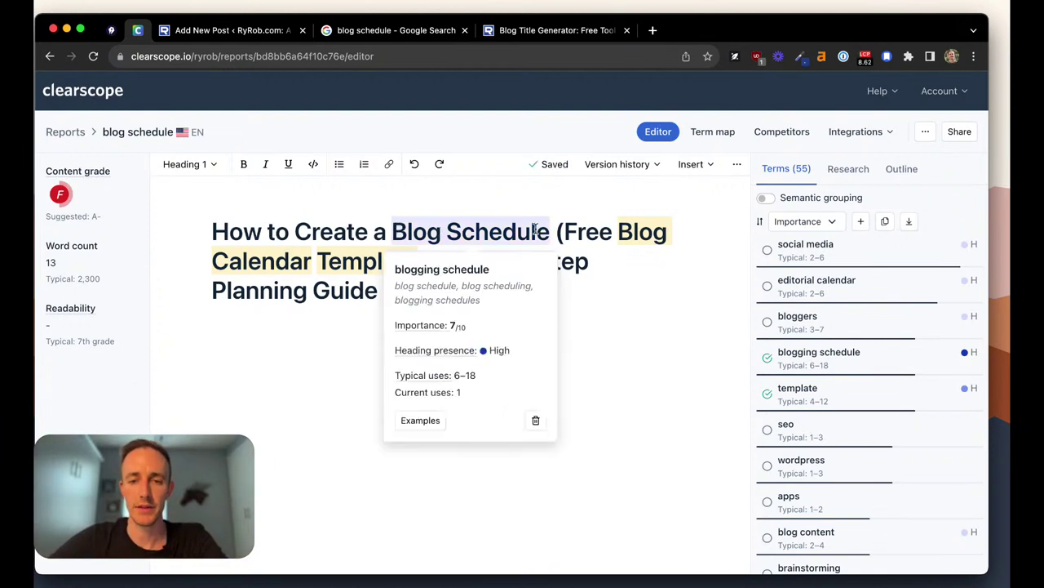
pyautogui.moveTo(275, 261)
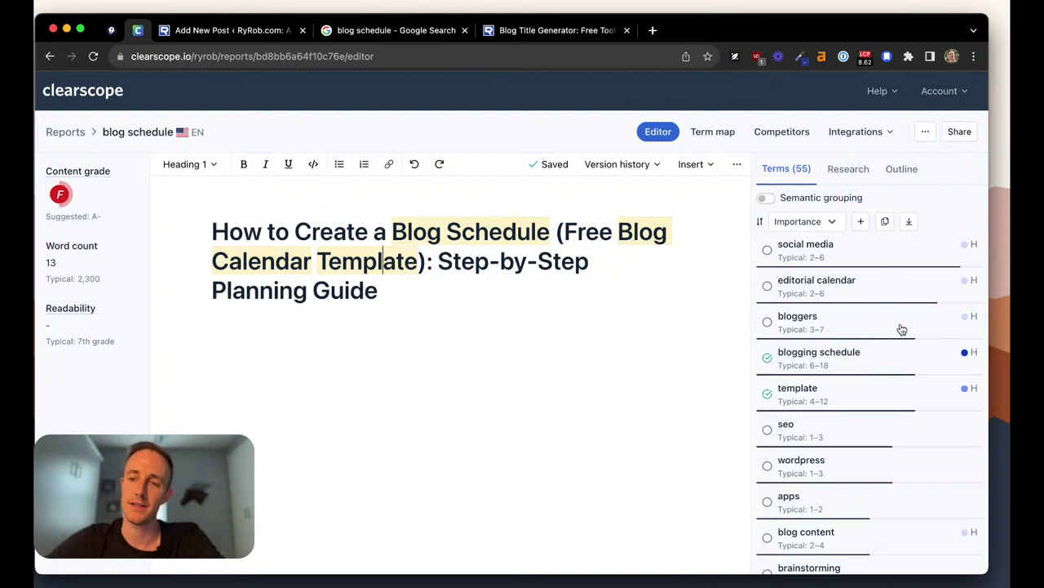
pyautogui.scroll(-1, 892, 269)
pyautogui.scroll(1, 893, 269)
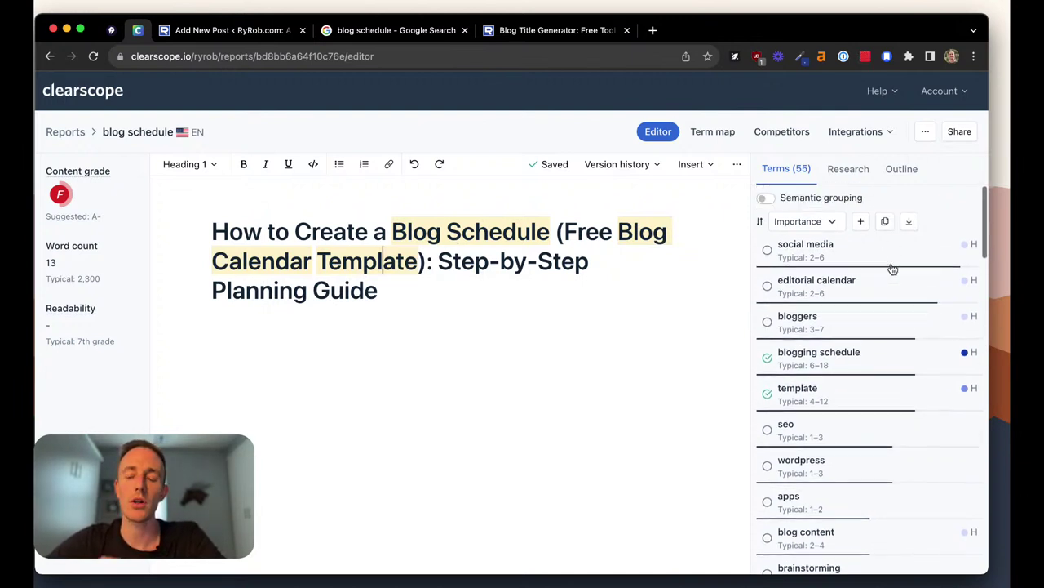
pyautogui.scroll(-2, 893, 269)
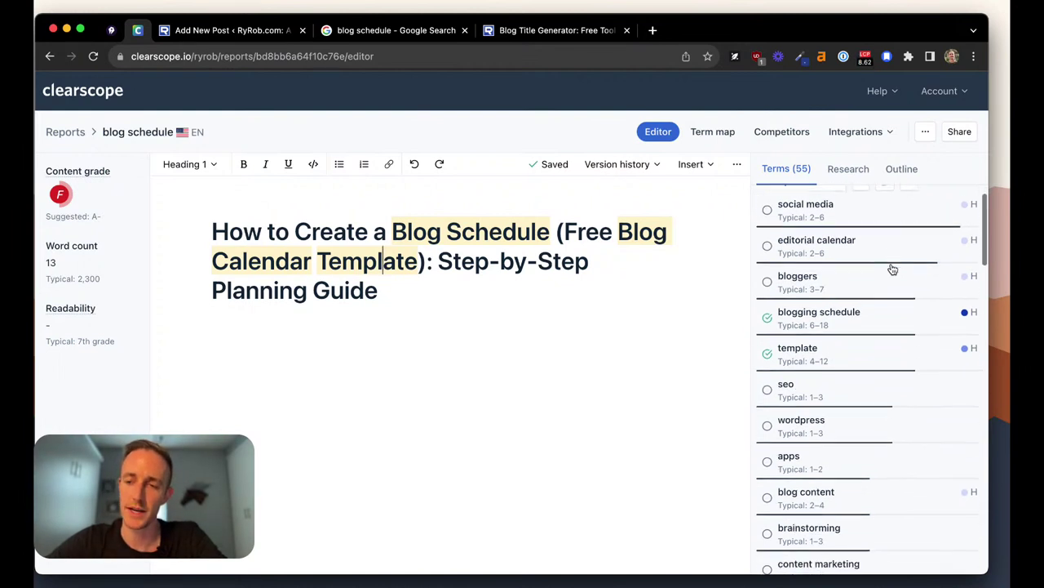
pyautogui.scroll(2, 893, 270)
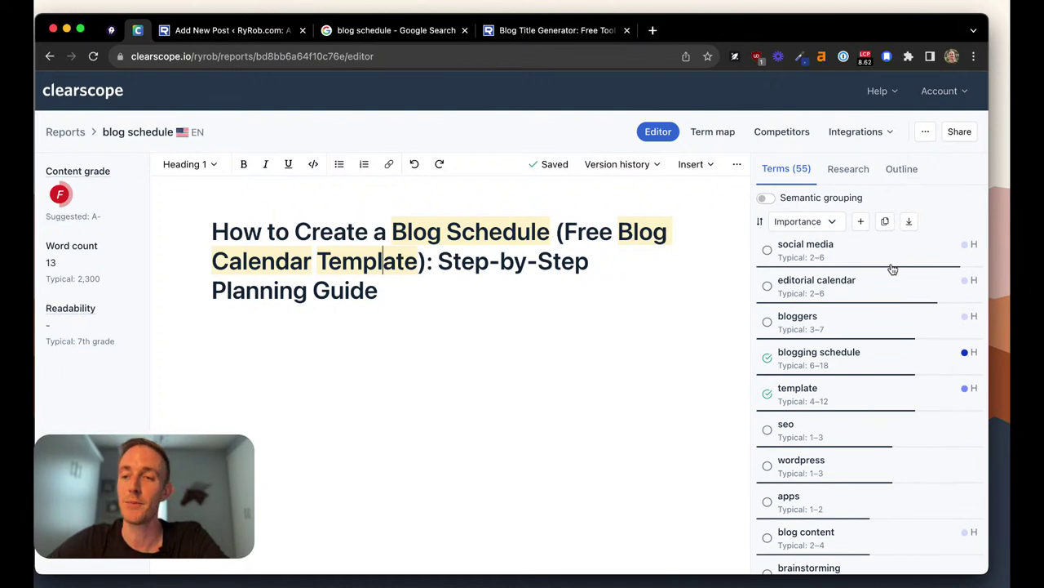
pyautogui.scroll(-4, 893, 269)
pyautogui.scroll(4, 893, 269)
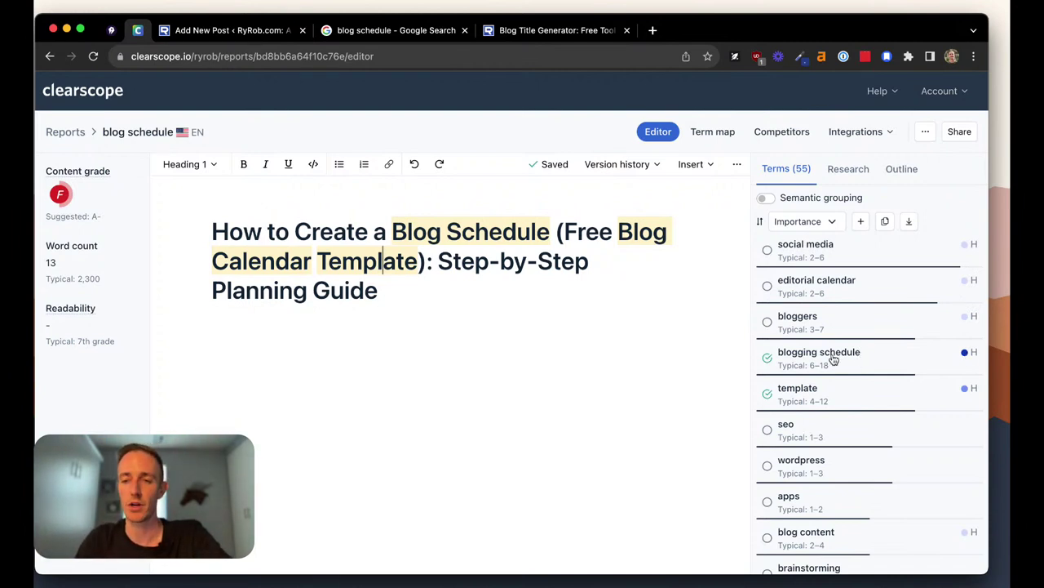
pyautogui.moveTo(810, 367)
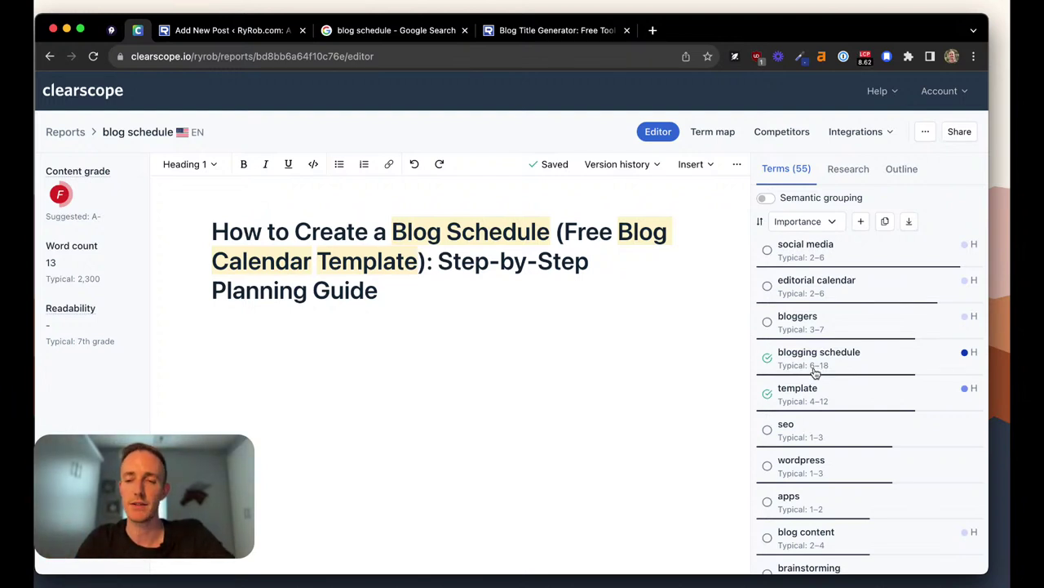
# Switch to the WordPress post and copy the whole outline from "Introduction" through the last line under "Conclusion".
pyautogui.click(228, 31)
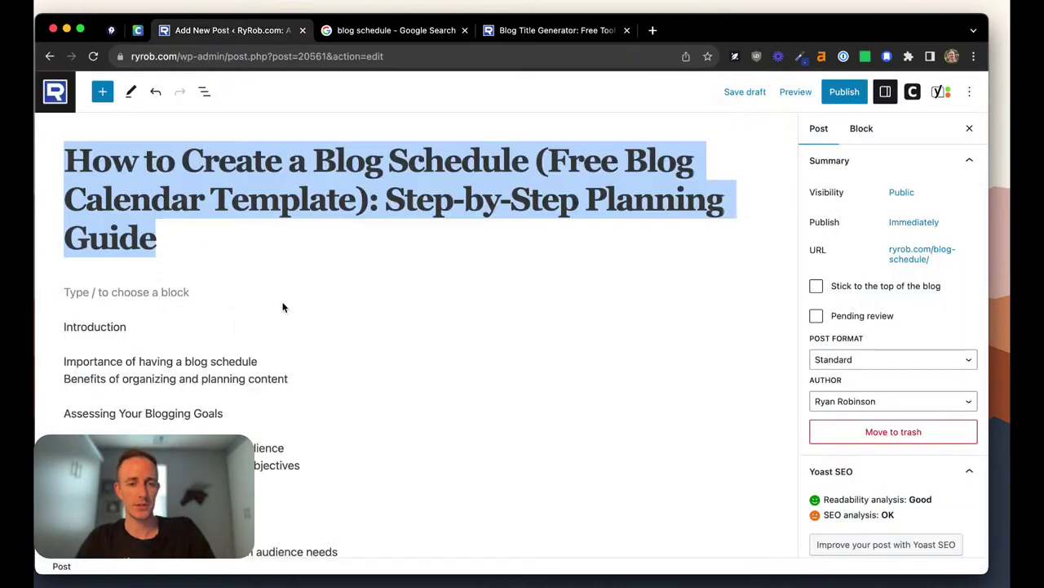
pyautogui.click(112, 326)
pyautogui.doubleClick(113, 326)
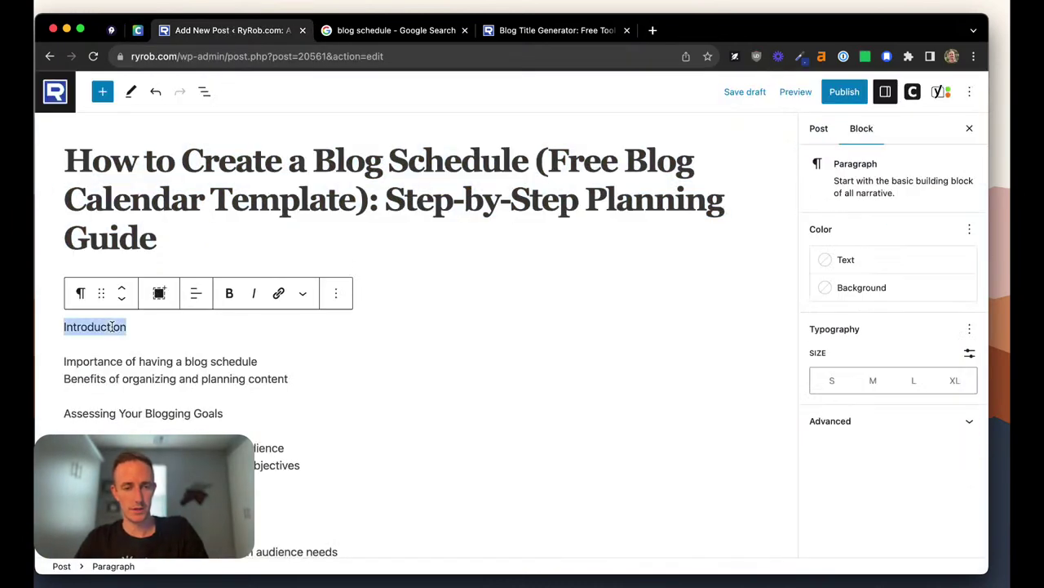
pyautogui.click(65, 326)
pyautogui.press('Return')
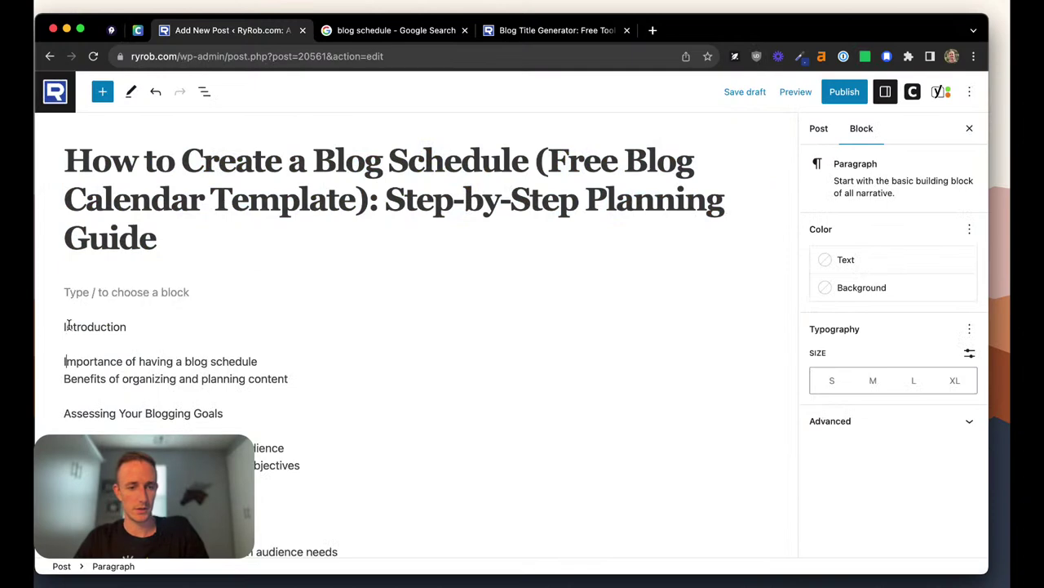
pyautogui.scroll(-15, 197, 373)
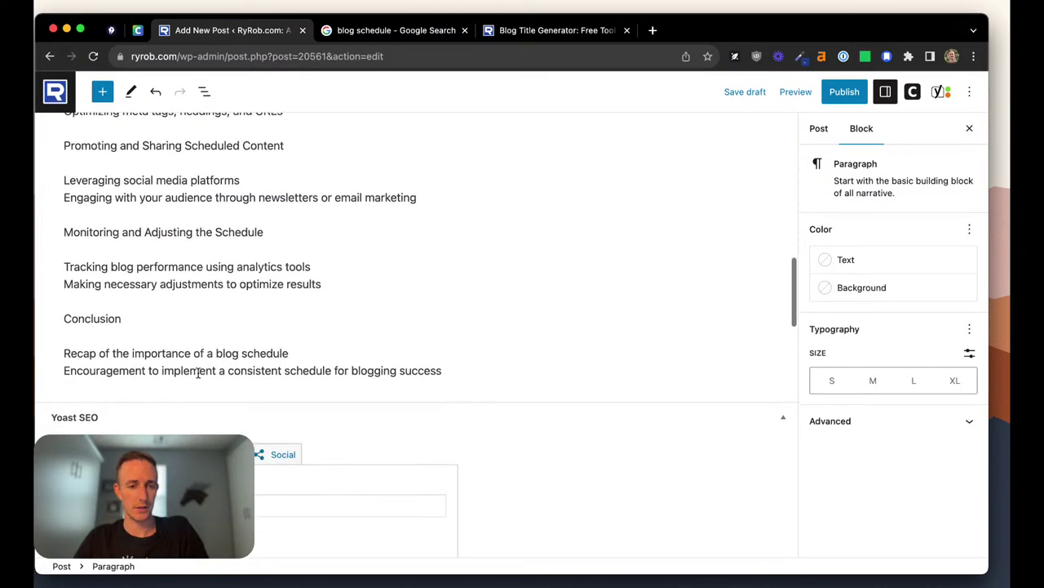
pyautogui.keyDown('shift'); pyautogui.click(448, 372); pyautogui.keyUp('shift')
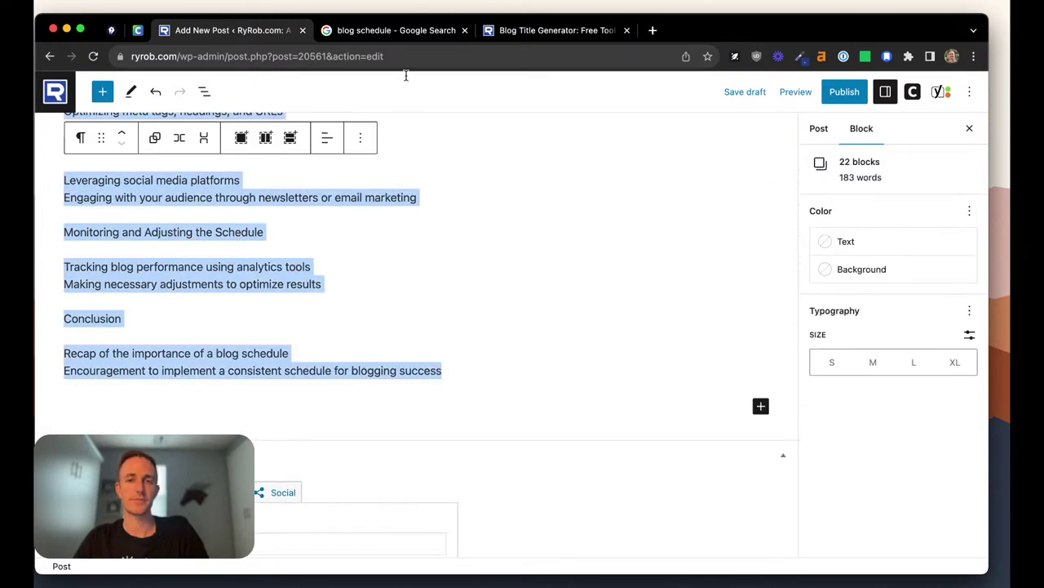
# Paste the copied outline below the heading in the Clearscope editor for "blog schedule".
pyautogui.click(137, 31)
pyautogui.click(275, 326)
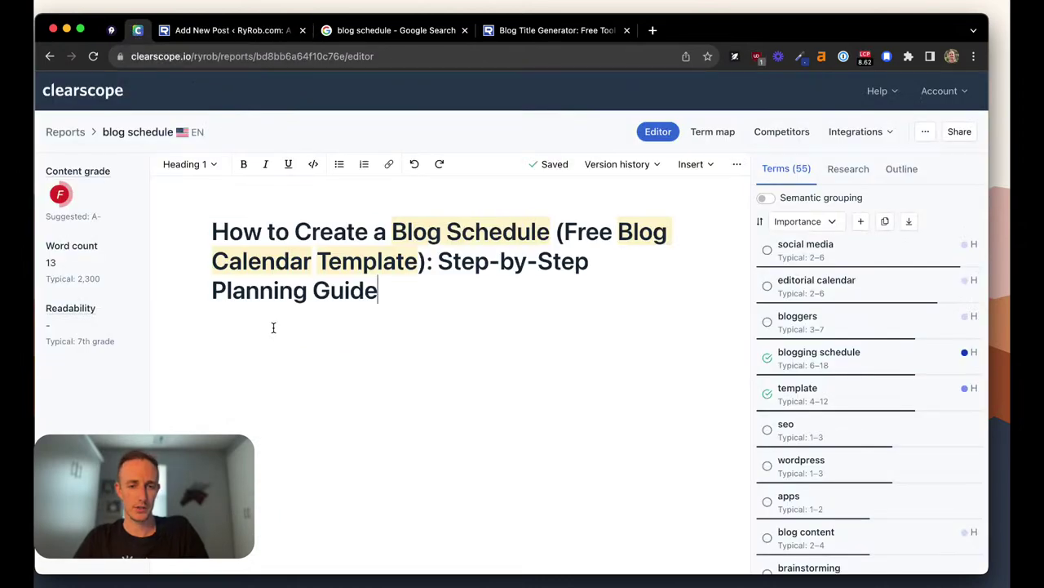
pyautogui.press('Return')
pyautogui.hotkey('ctrl', 'v')
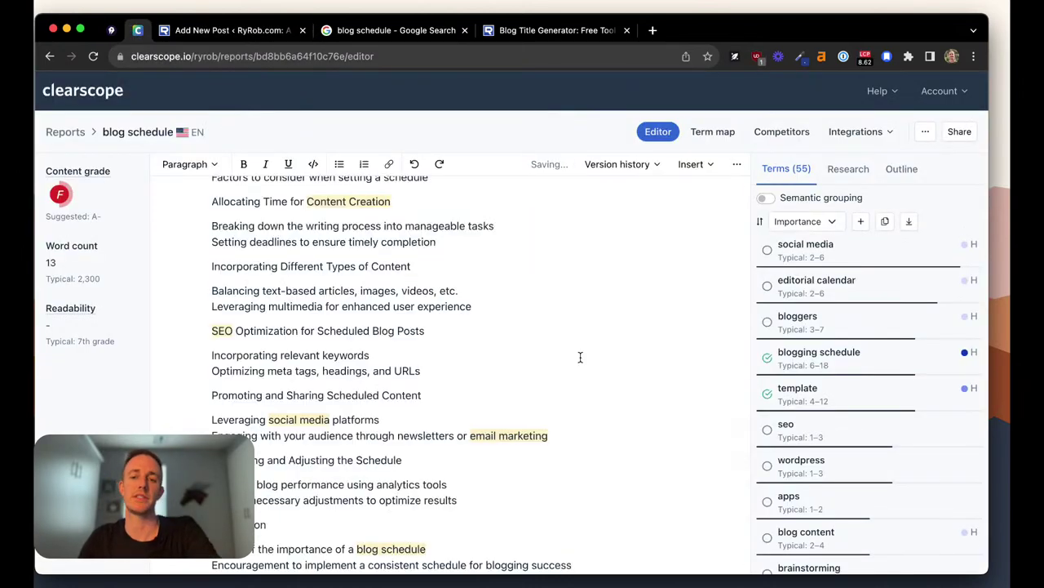
# Examine the highlighted terms throughout the pasted outline and the checked terms in the recommended list.
pyautogui.click(446, 330)
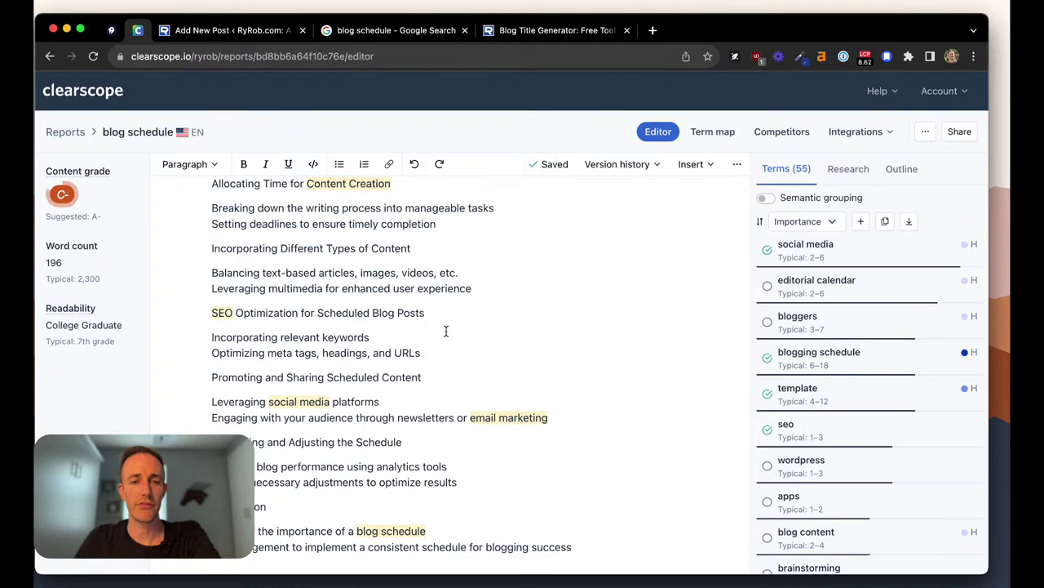
pyautogui.scroll(8, 446, 331)
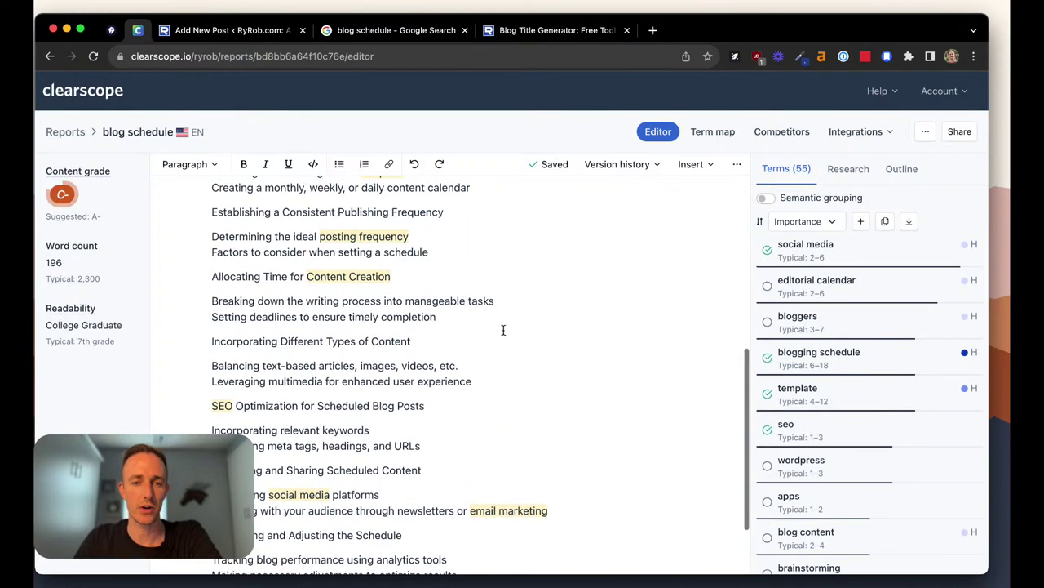
pyautogui.scroll(5, 502, 329)
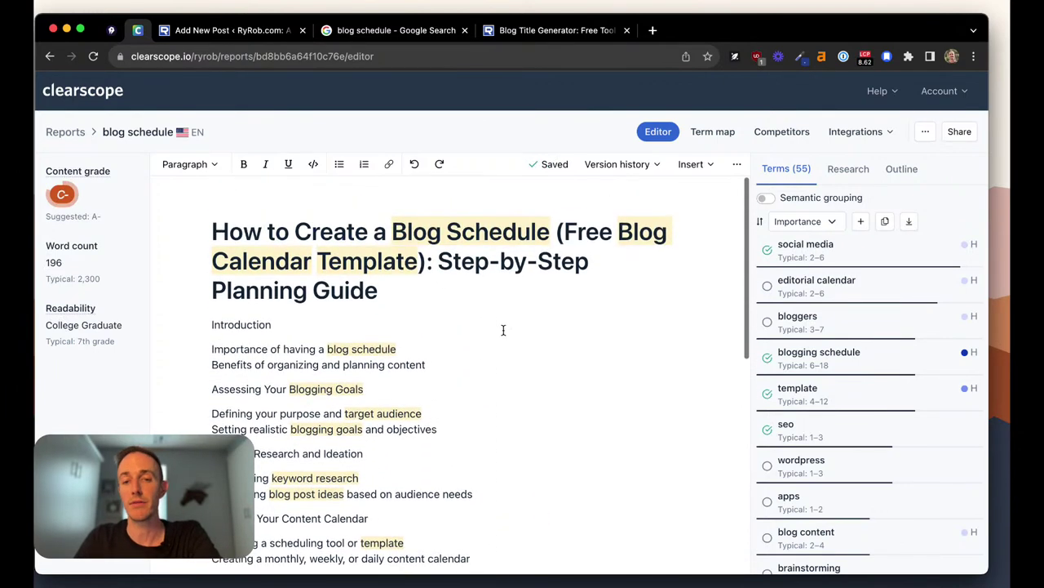
pyautogui.scroll(-2, 880, 303)
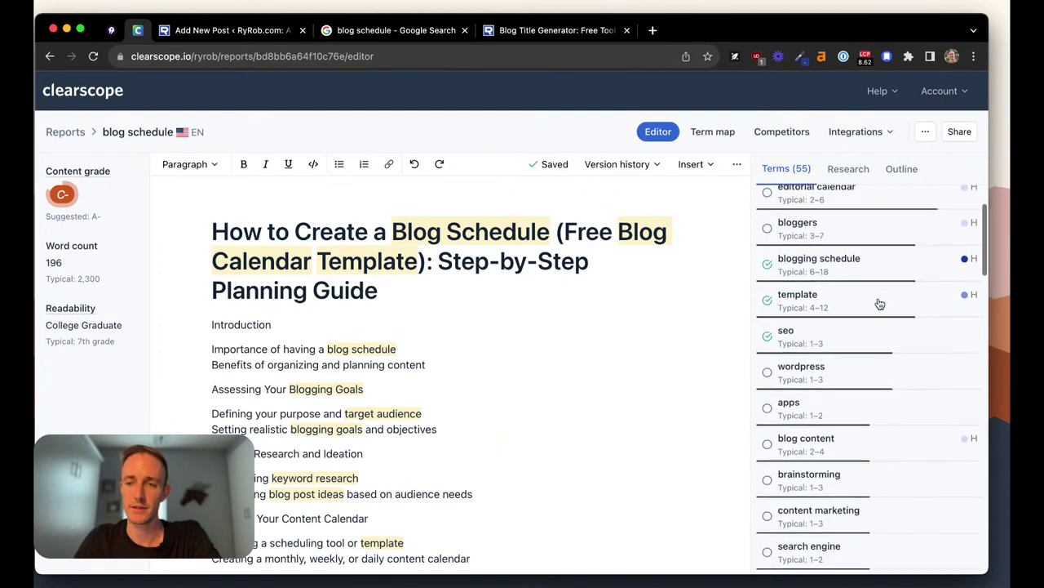
pyautogui.scroll(3, 879, 303)
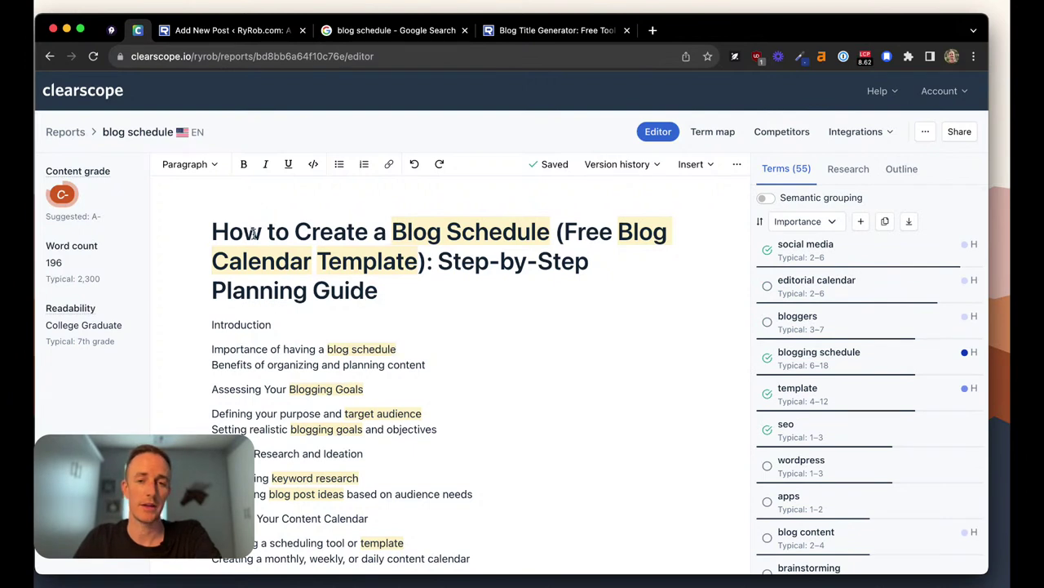
pyautogui.scroll(-2, 253, 234)
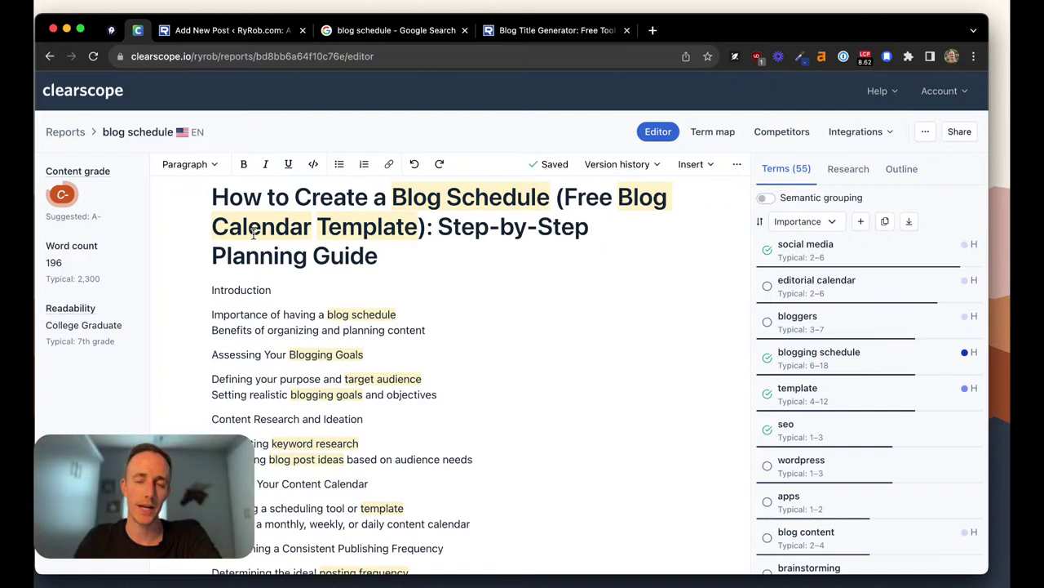
pyautogui.scroll(2, 254, 234)
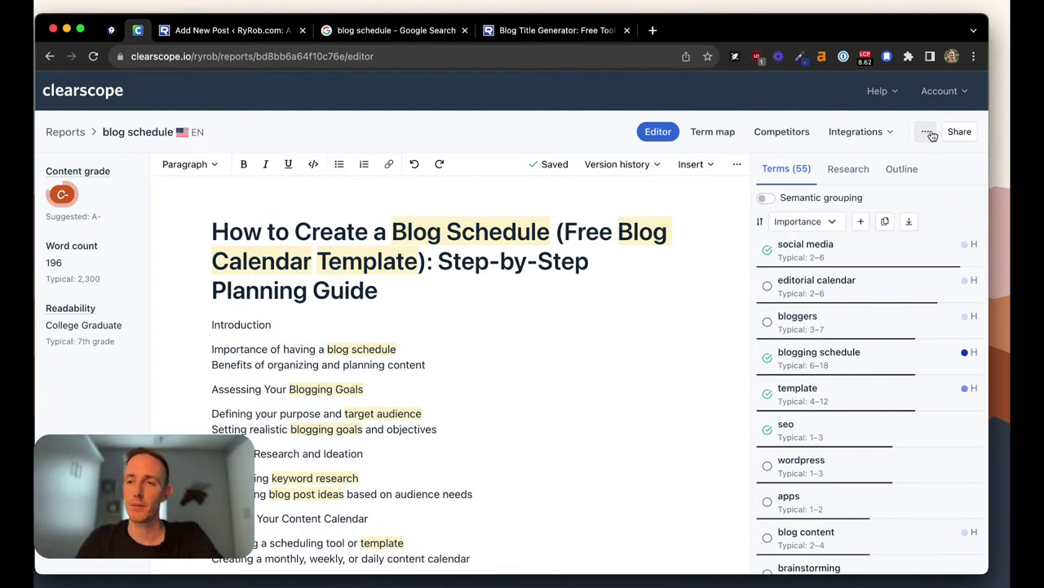
# Copy the Clearscope report's shared link and use it to link the report to the WordPress post.
pyautogui.click(957, 133)
pyautogui.click(949, 214)
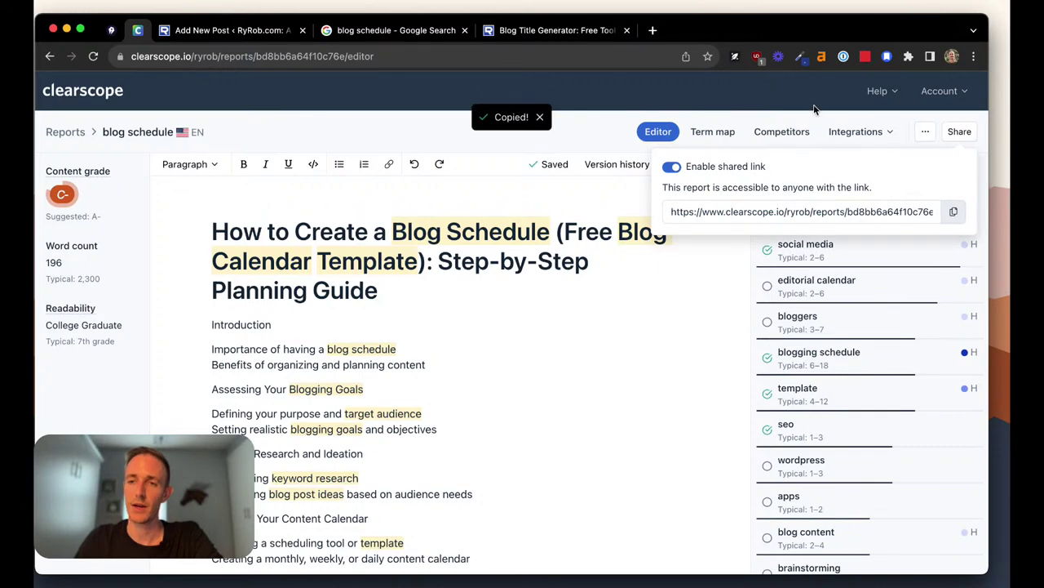
pyautogui.click(237, 30)
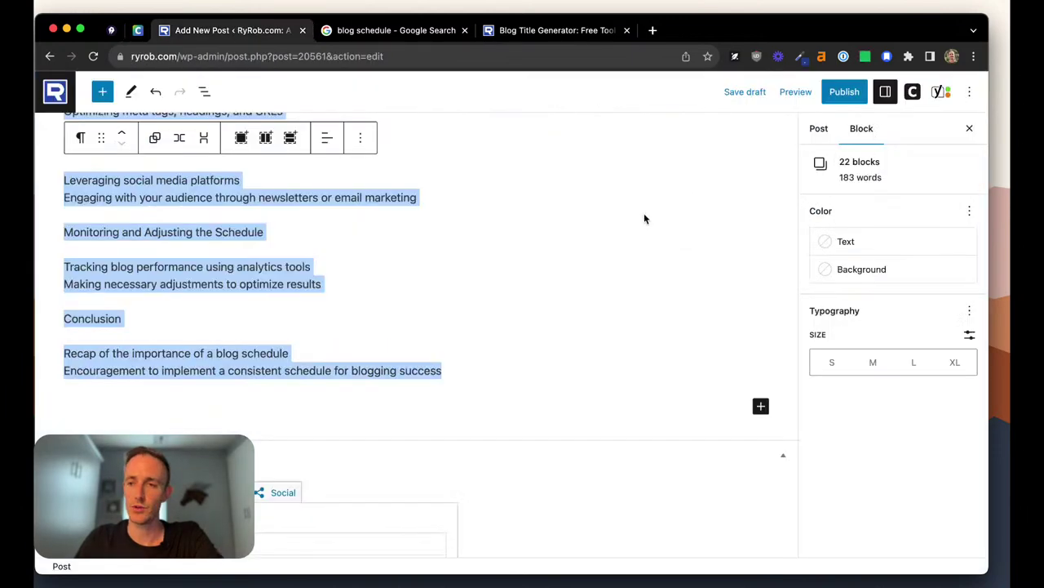
pyautogui.click(644, 213)
pyautogui.click(914, 93)
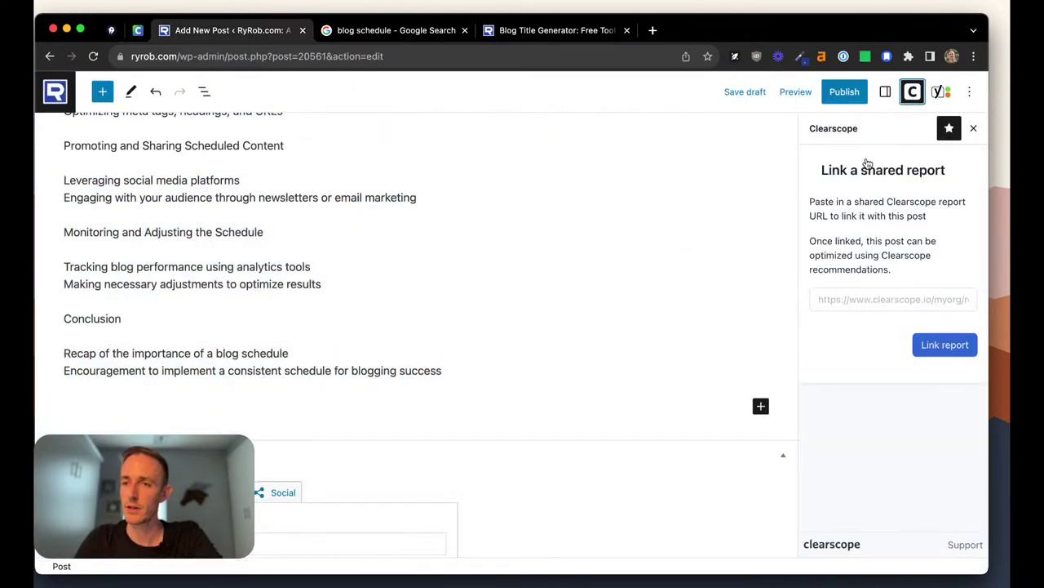
pyautogui.click(839, 300)
pyautogui.press('super+v')
pyautogui.click(943, 344)
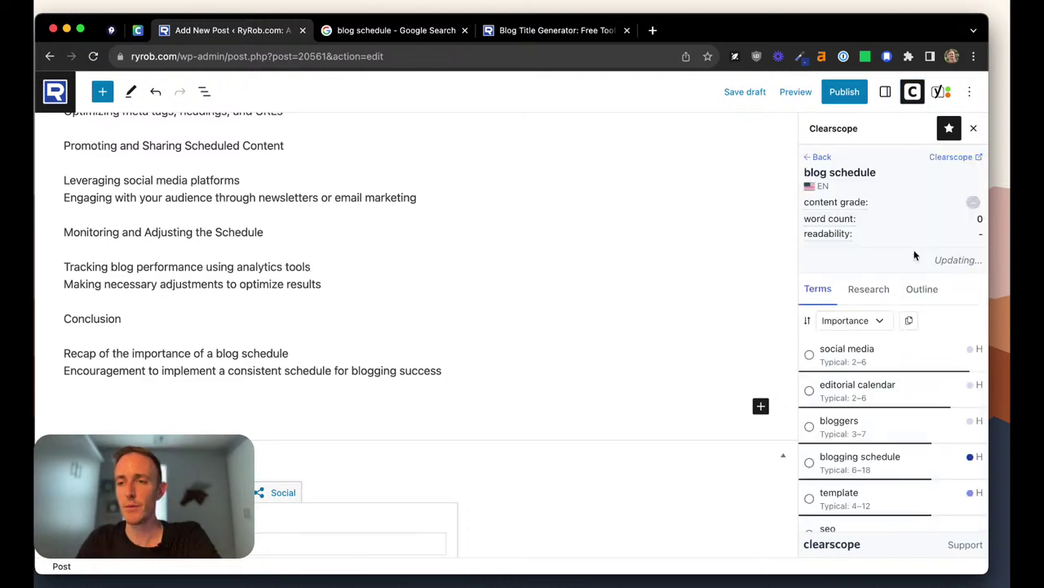
# Review the linked report's grade and terms in WordPress, and compare the outline's highlighted terms in the Clearscope editor.
pyautogui.scroll(-2, 910, 237)
pyautogui.scroll(2, 912, 251)
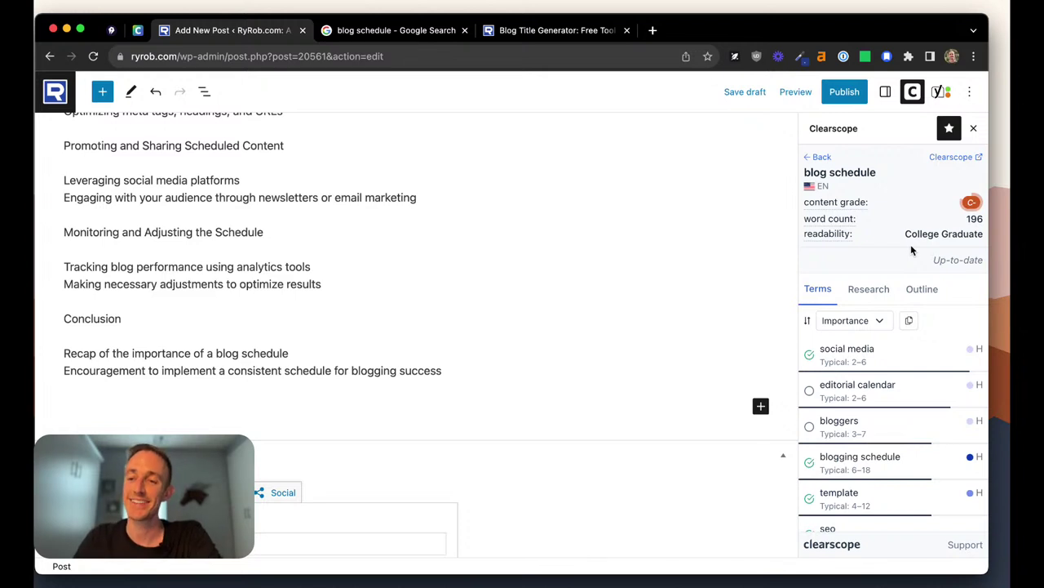
pyautogui.scroll(-5, 911, 250)
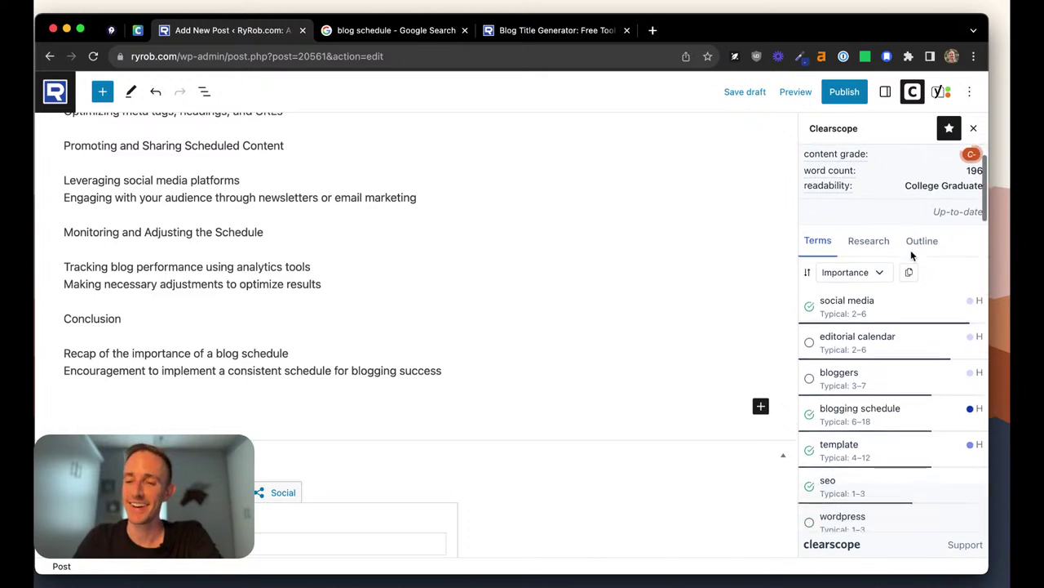
pyautogui.scroll(5, 909, 307)
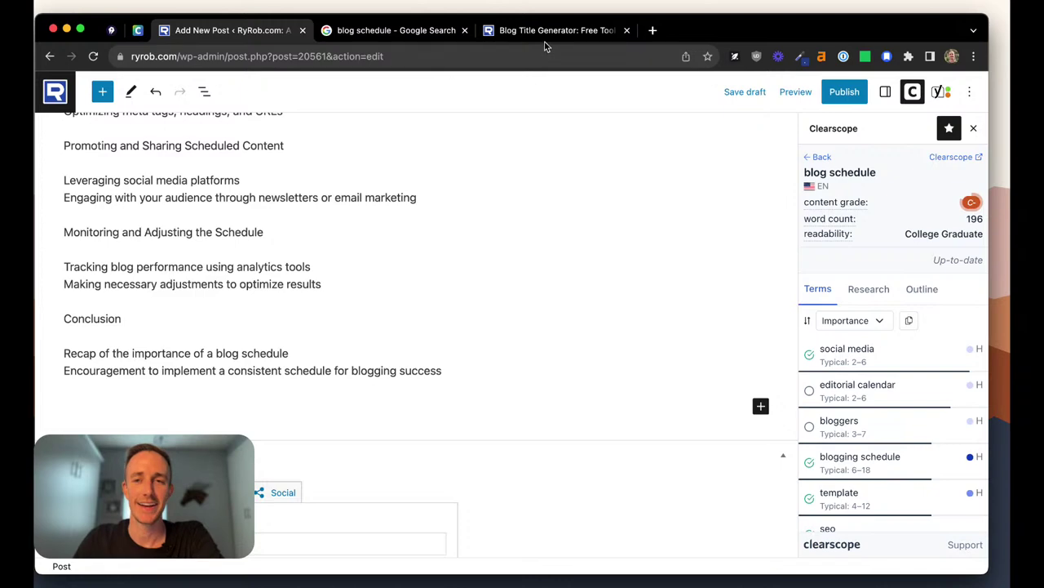
pyautogui.click(137, 30)
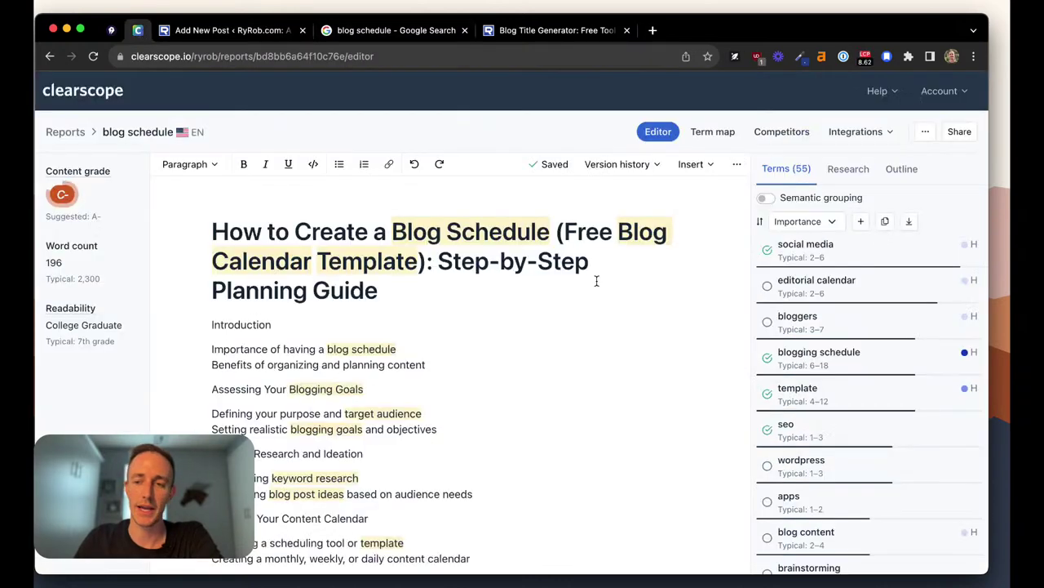
pyautogui.scroll(-4, 597, 281)
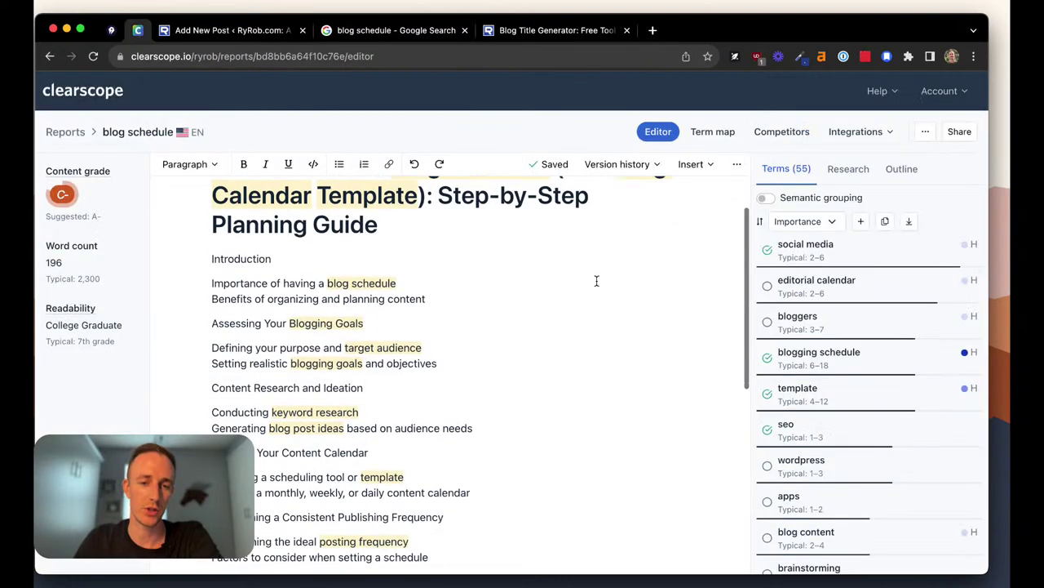
pyautogui.scroll(-2, 597, 281)
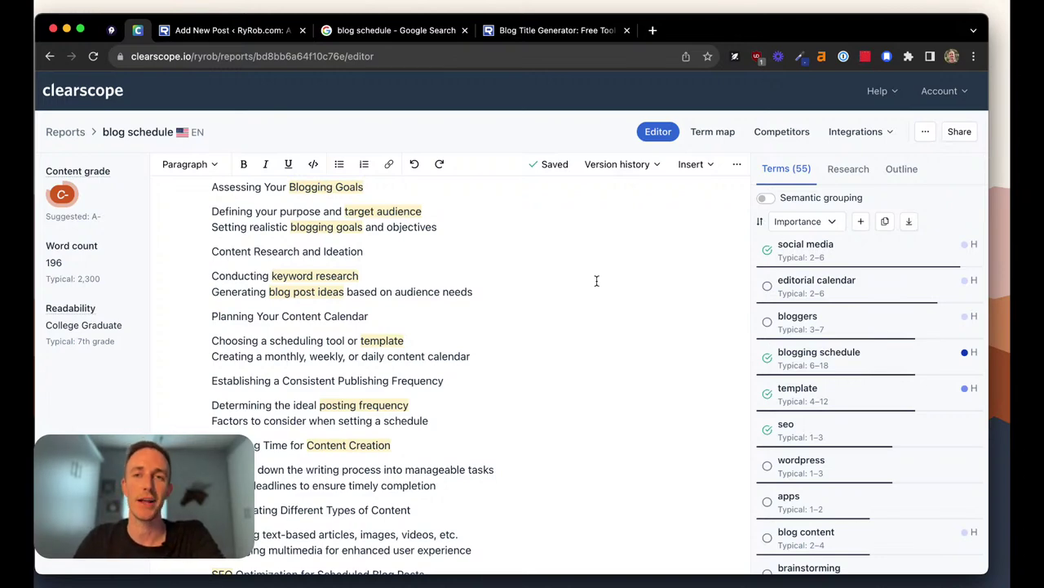
pyautogui.scroll(5, 596, 281)
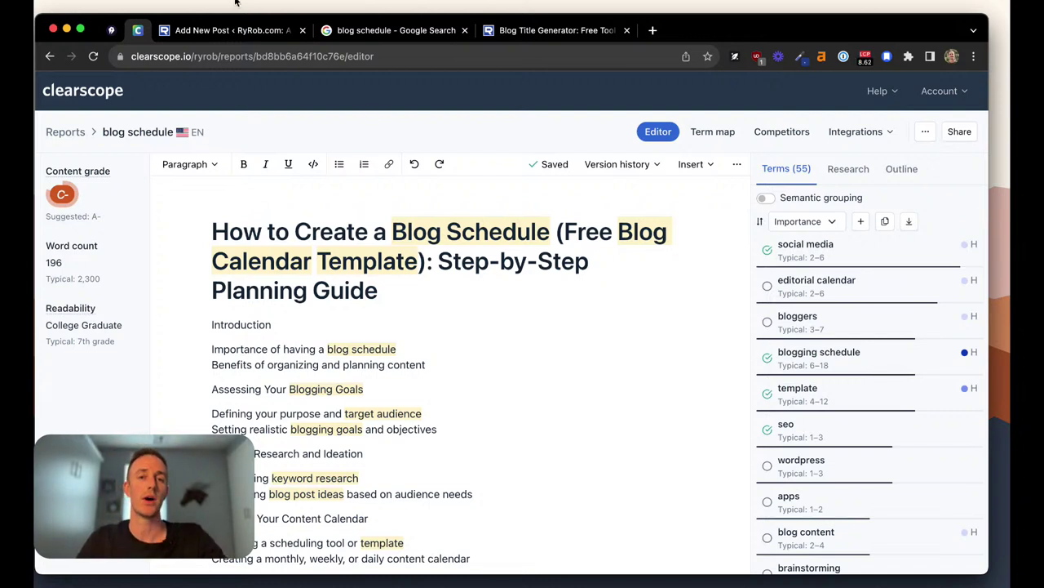
pyautogui.click(228, 34)
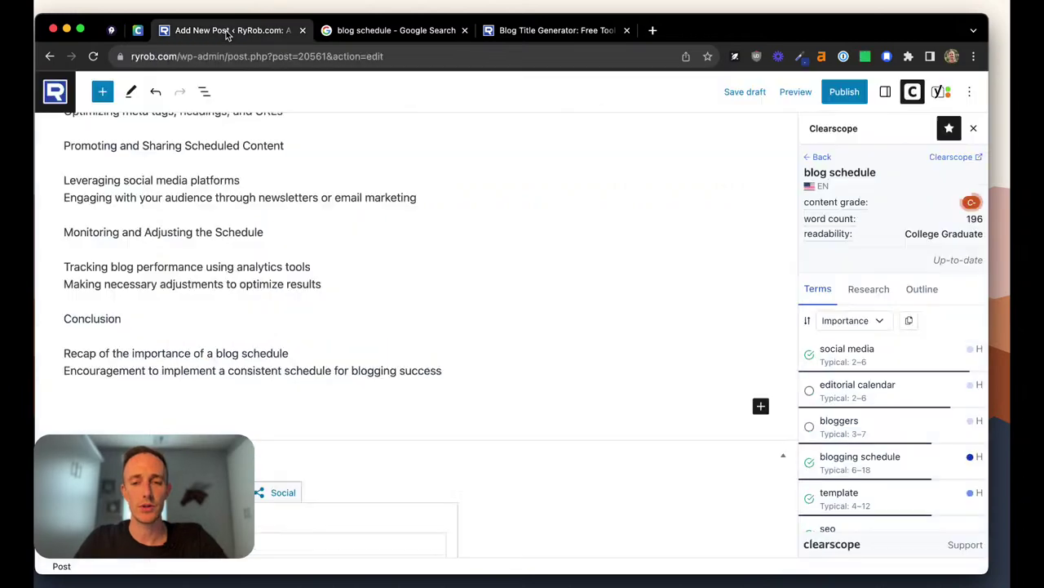
pyautogui.scroll(10, 354, 167)
pyautogui.scroll(10, 353, 167)
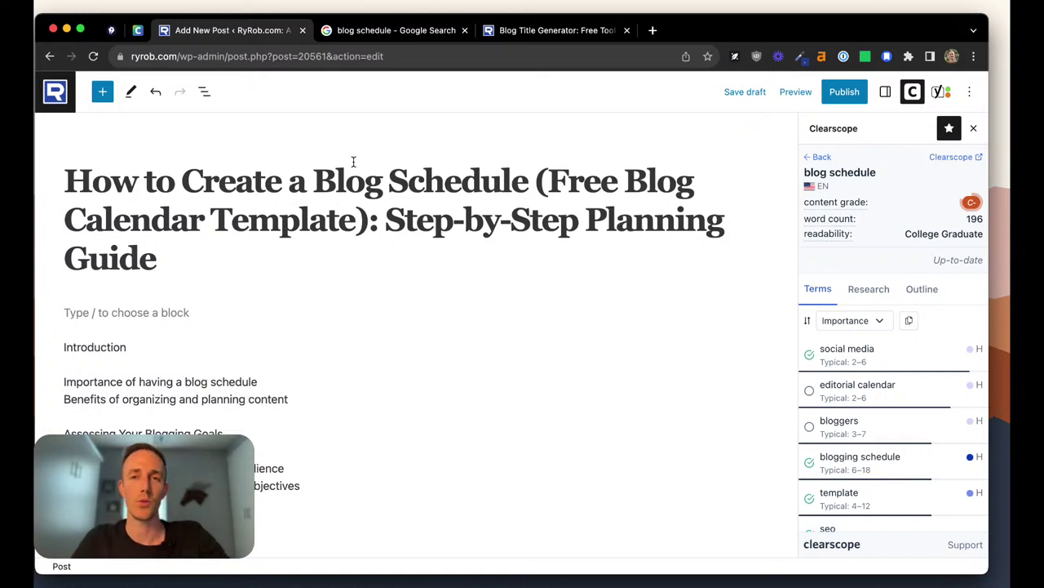
pyautogui.moveTo(500, 361)
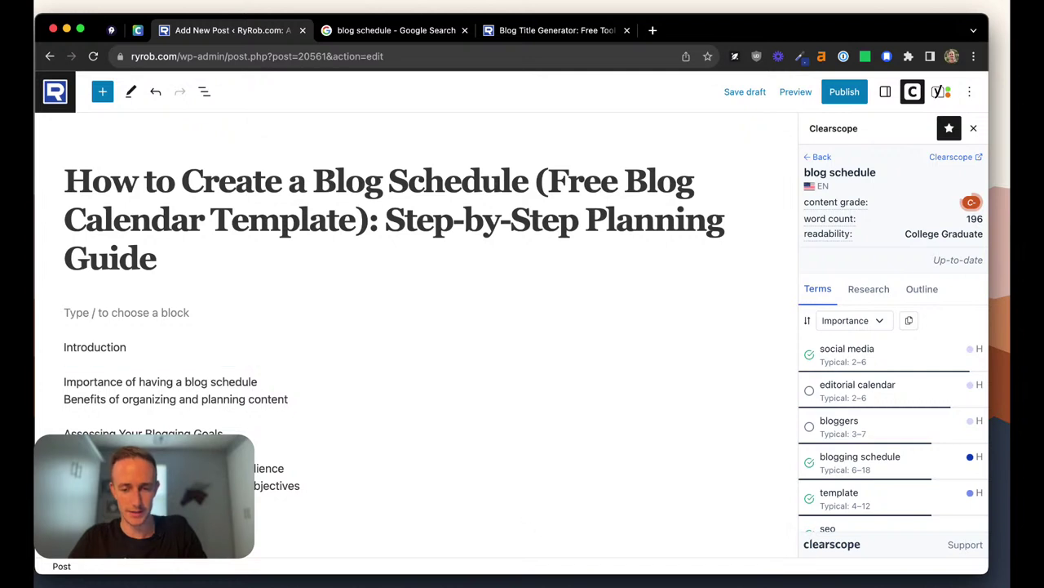
pyautogui.click(780, 579)
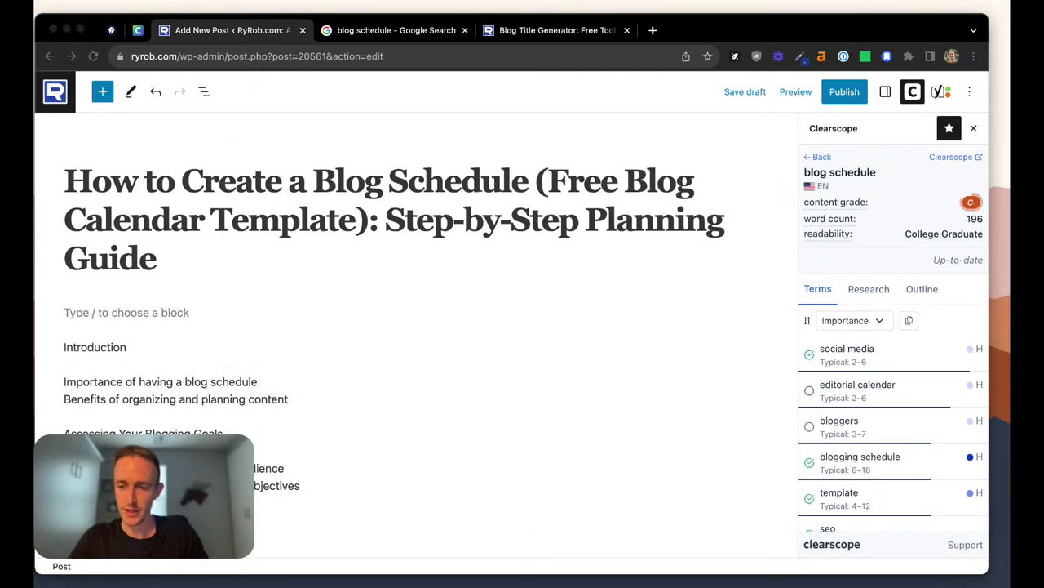
pyautogui.moveTo(163, 502)
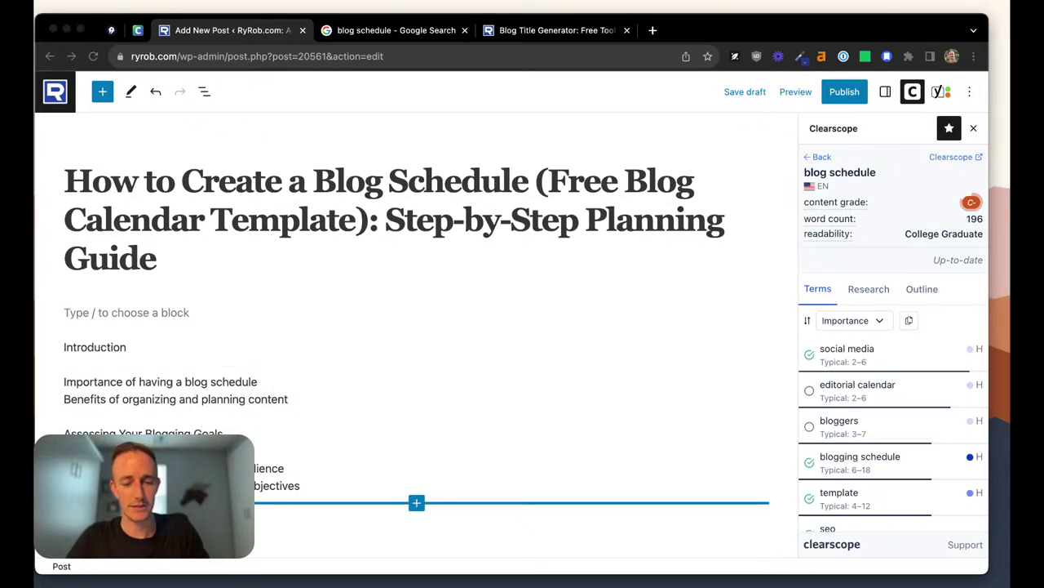
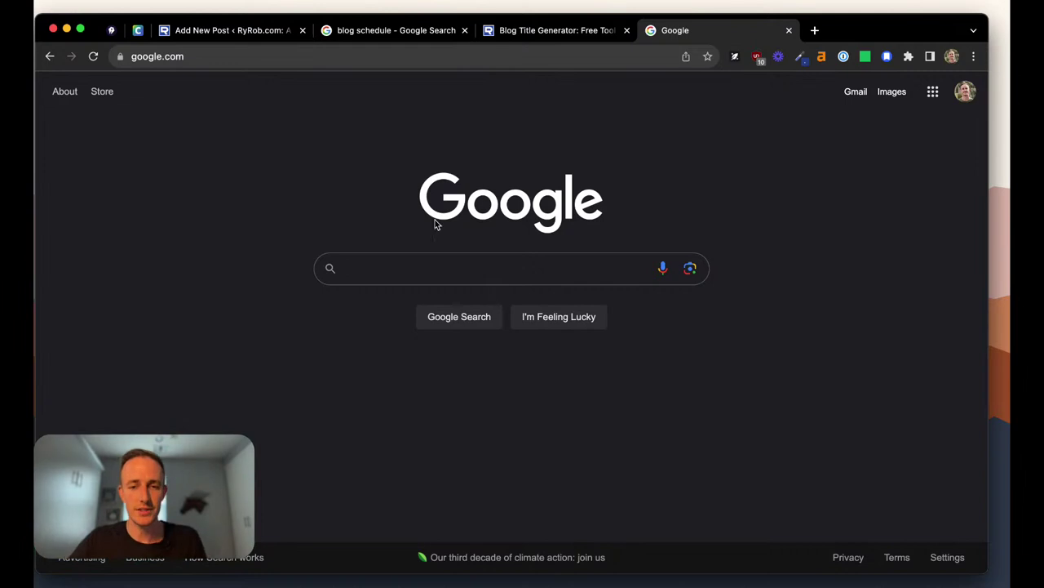
# Search Google for "traveling to watch wildlife".
pyautogui.write('l')
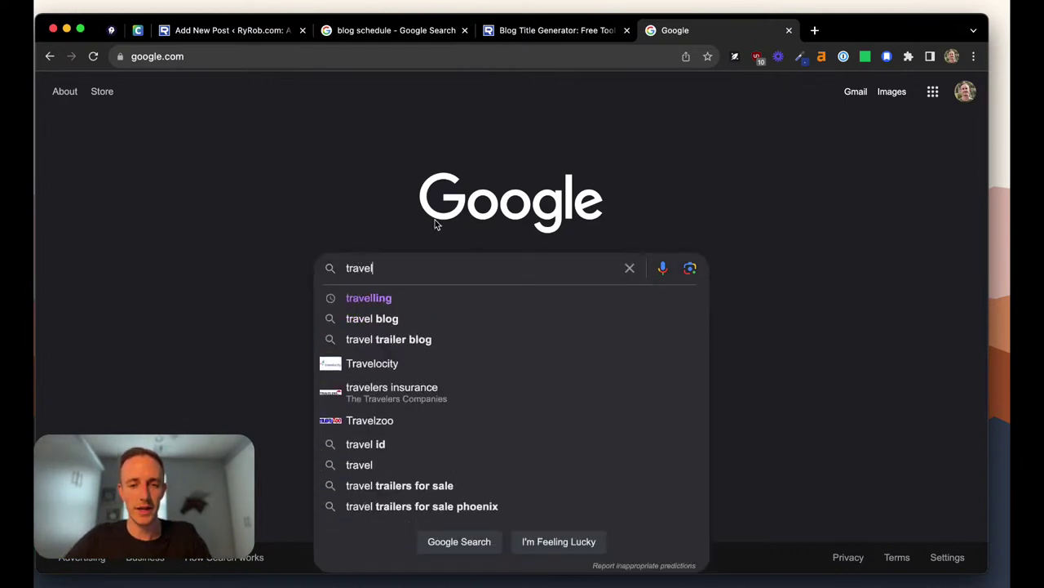
pyautogui.write('ing to wat ch')
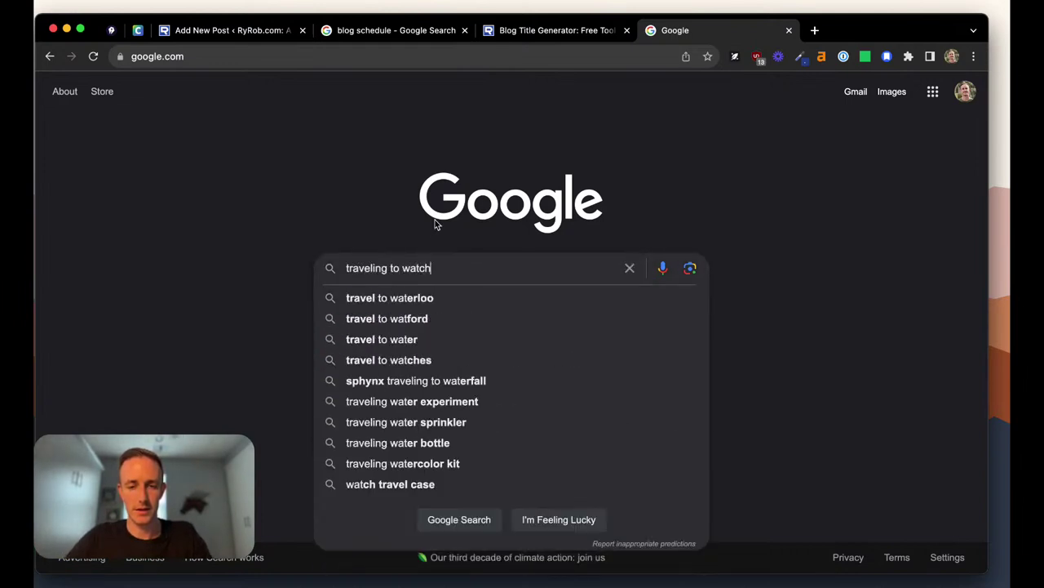
pyautogui.write(' wildw')
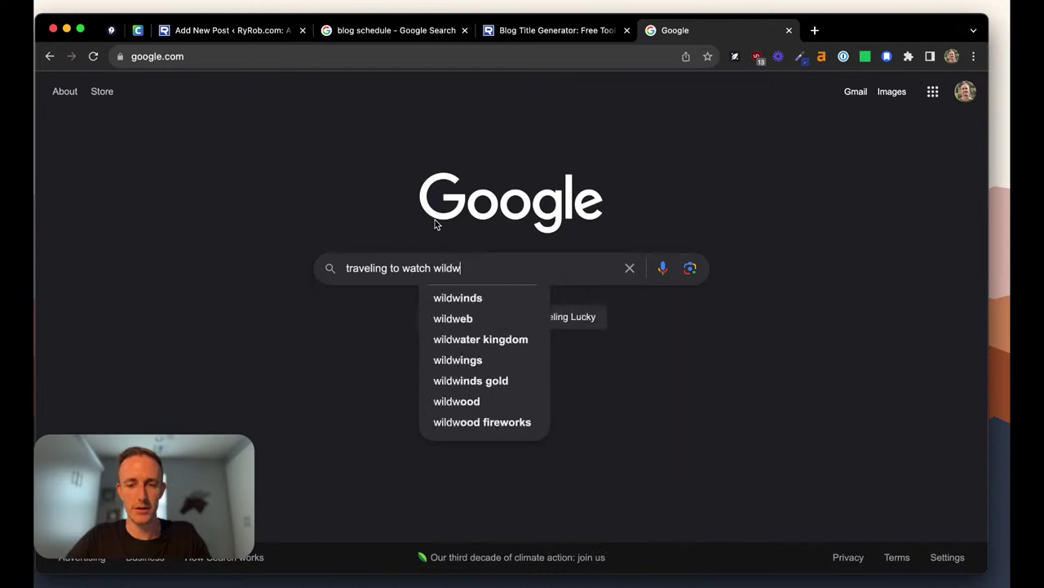
pyautogui.press('BackSpace')
pyautogui.write('life')
pyautogui.press('Return')
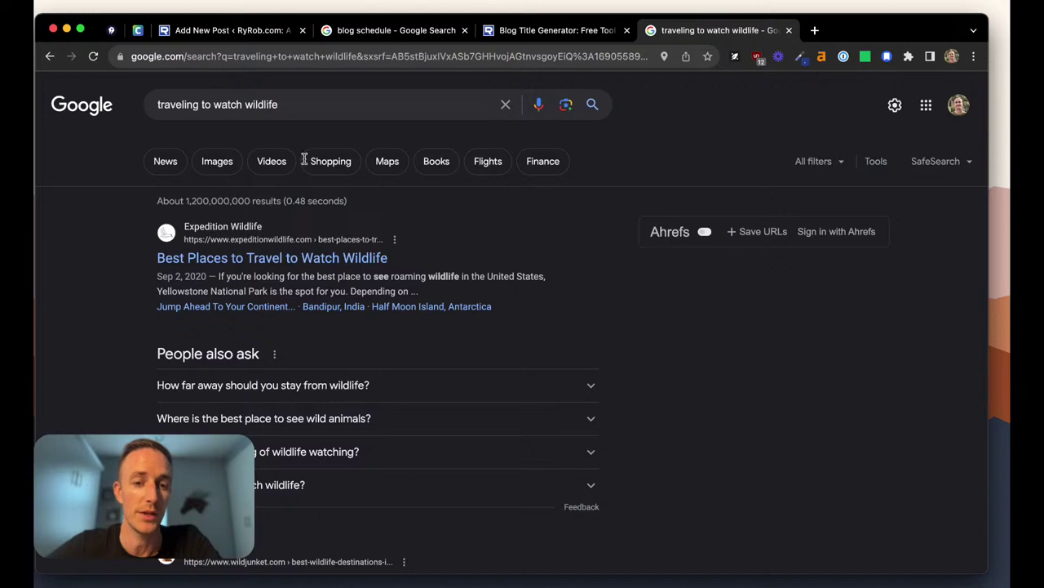
# Search Google for the suggested query "best places to see wildlife in usa" and check its total result count.
pyautogui.click(338, 104)
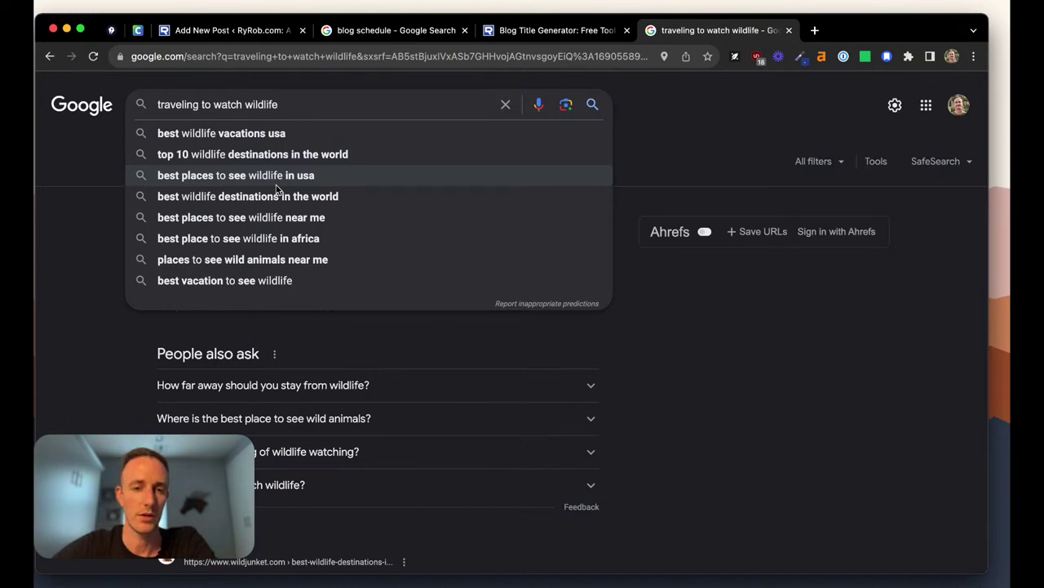
pyautogui.click(318, 178)
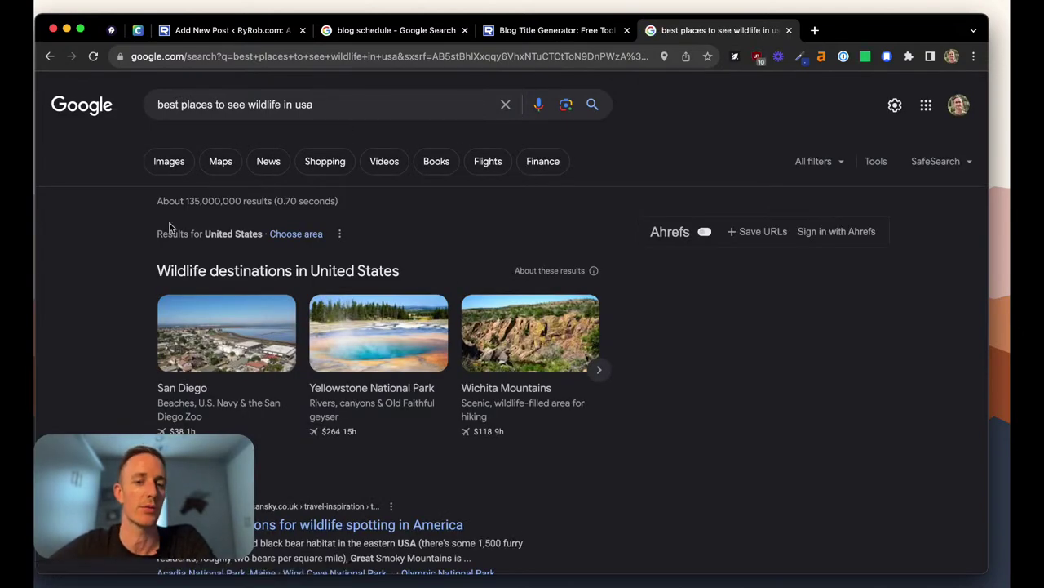
pyautogui.moveTo(186, 200); pyautogui.dragTo(240, 196)
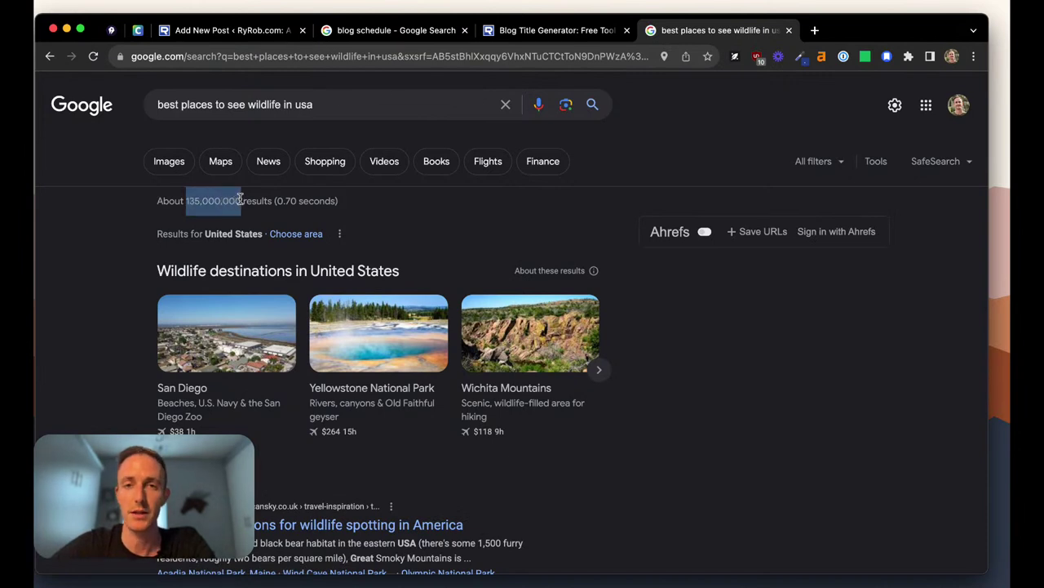
pyautogui.click(135, 242)
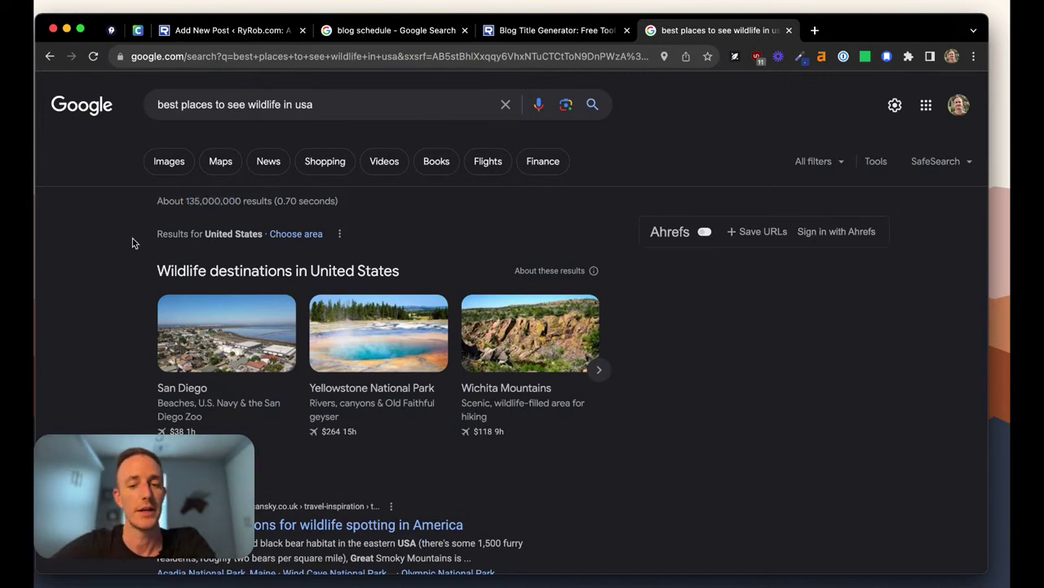
# Review the United States wildlife destinations in the search results and the area choices offered for narrowing them.
pyautogui.scroll(-2, 135, 242)
pyautogui.moveTo(155, 199); pyautogui.dragTo(279, 199)
pyautogui.click(346, 198)
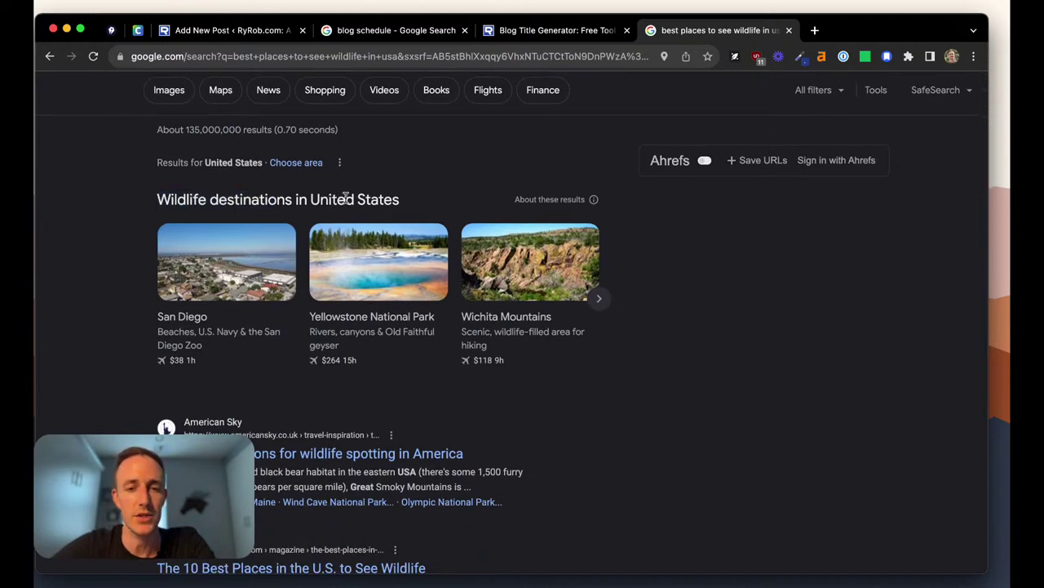
pyautogui.scroll(2, 346, 199)
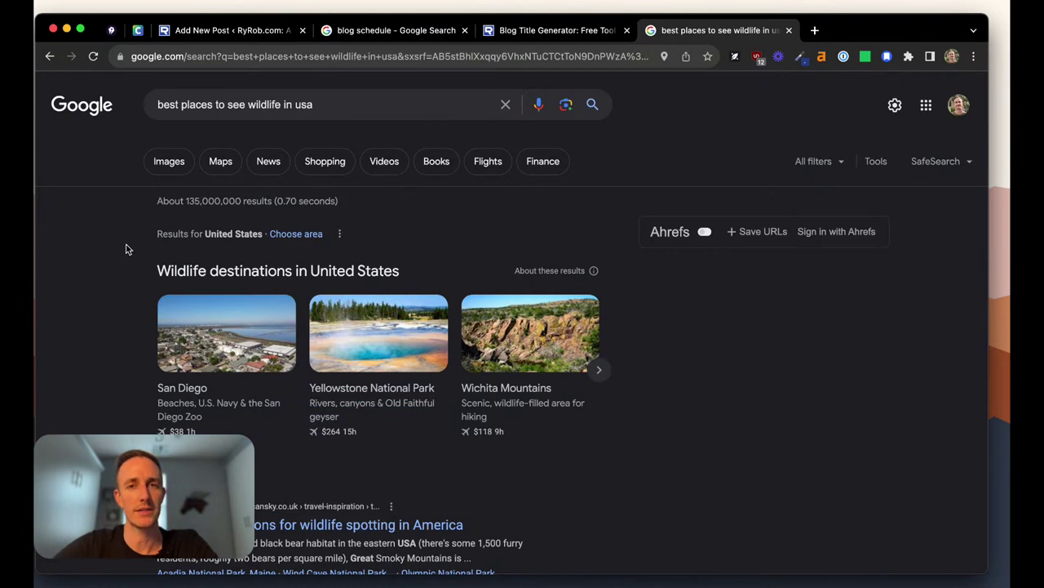
pyautogui.click(294, 237)
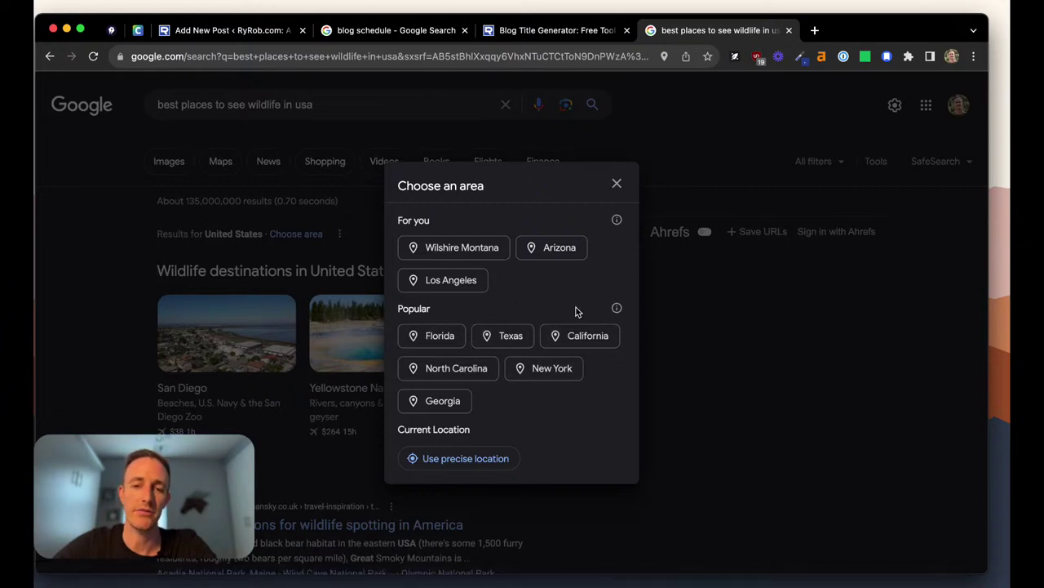
pyautogui.click(617, 184)
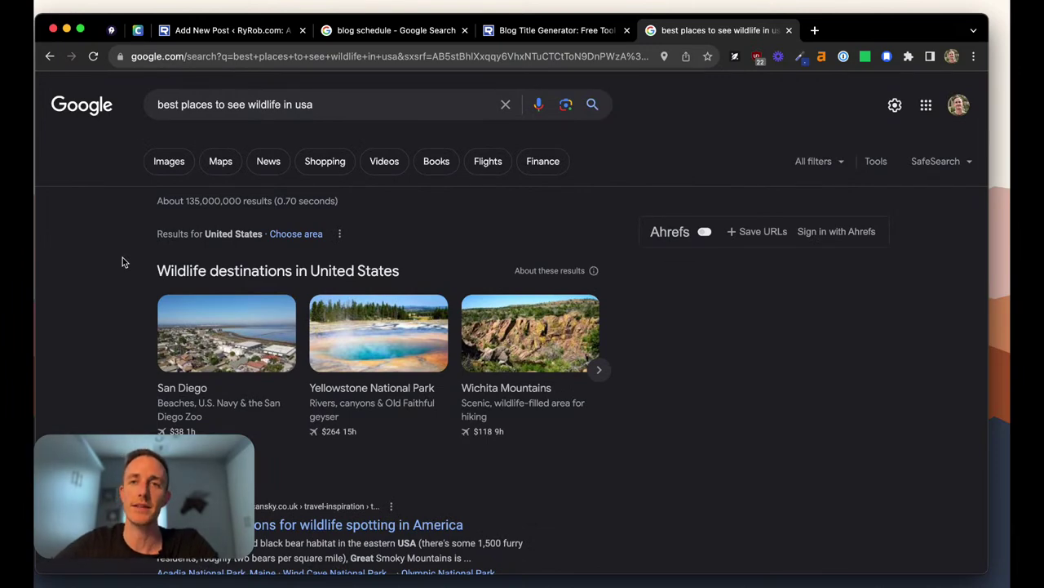
# Examine the titles of the top-ranking articles for the best places to see wildlife in the USA.
pyautogui.scroll(-5, 123, 262)
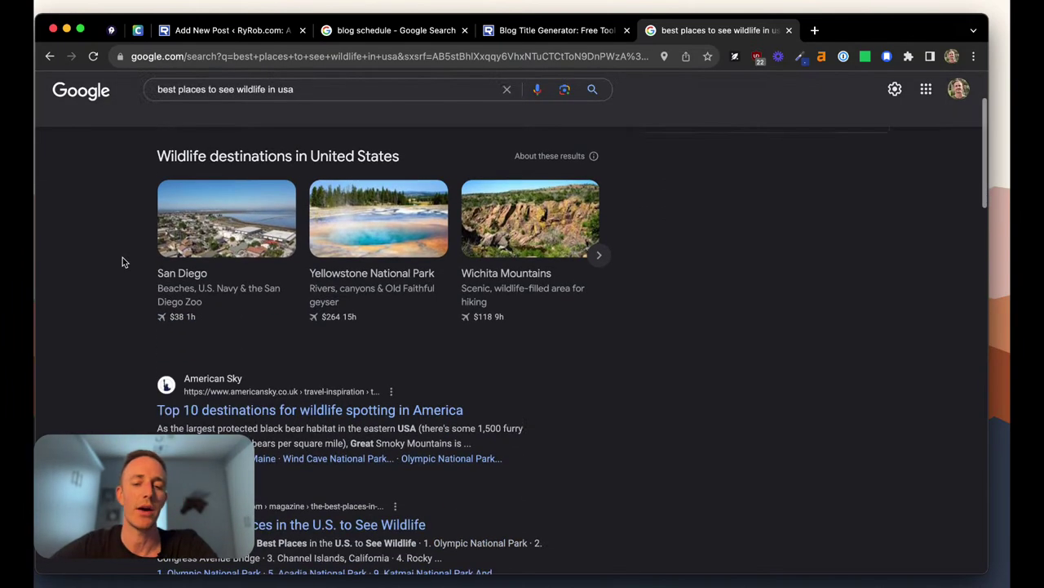
pyautogui.scroll(-2, 122, 262)
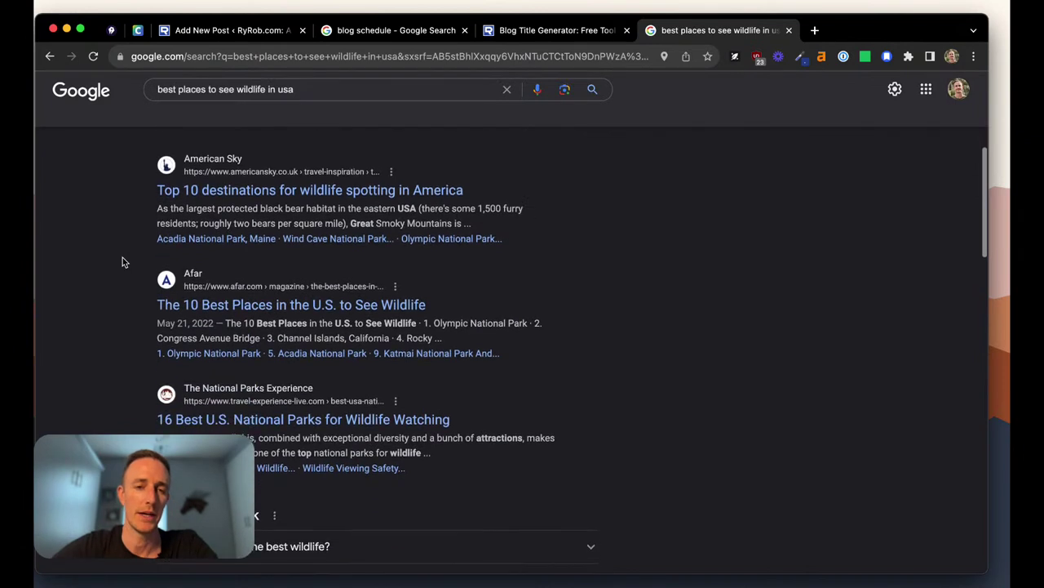